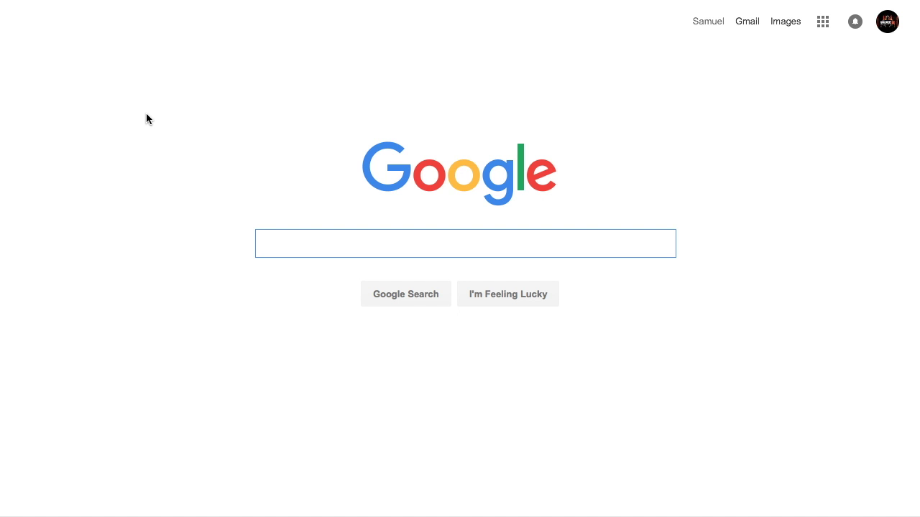
- Search the web for "pixlr"
text(pi)
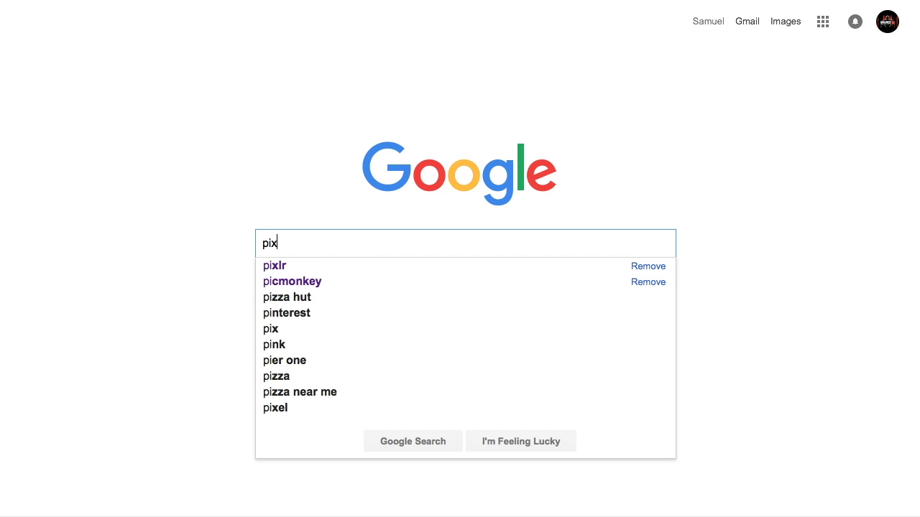
text(x)
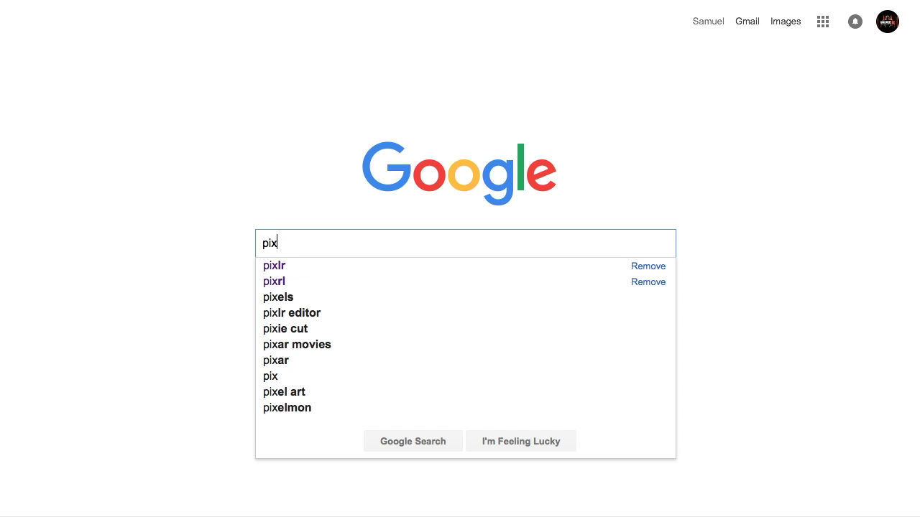
click(284, 268)
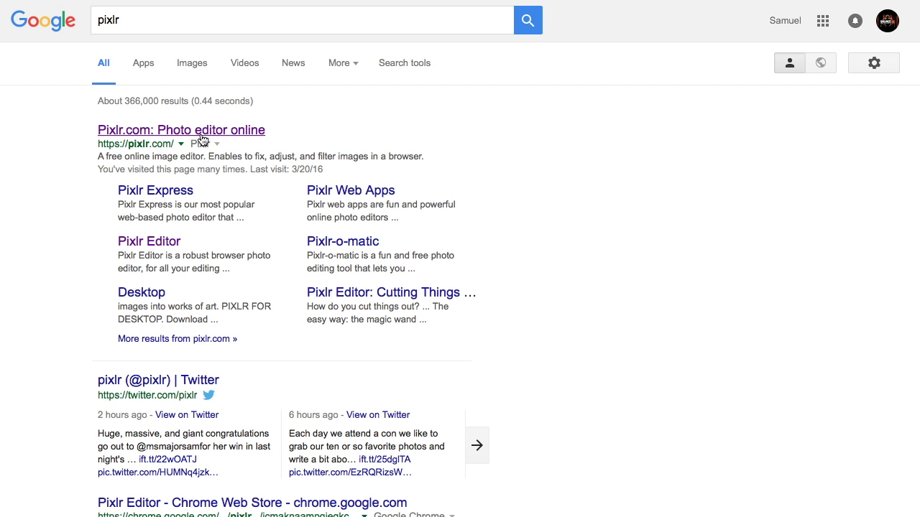
- Open the Pixlr.com site from the search results and launch the Pixlr Editor web app
click(203, 129)
scroll(870, 107, down, 5)
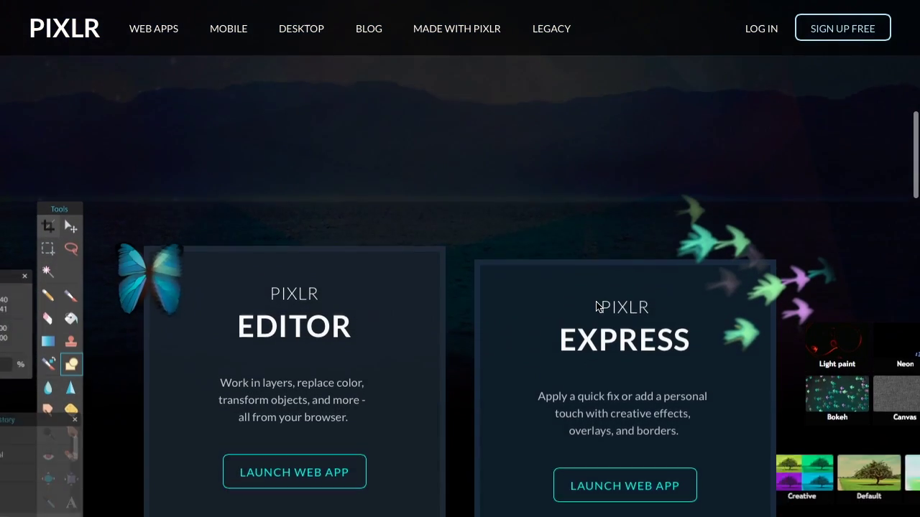
click(314, 435)
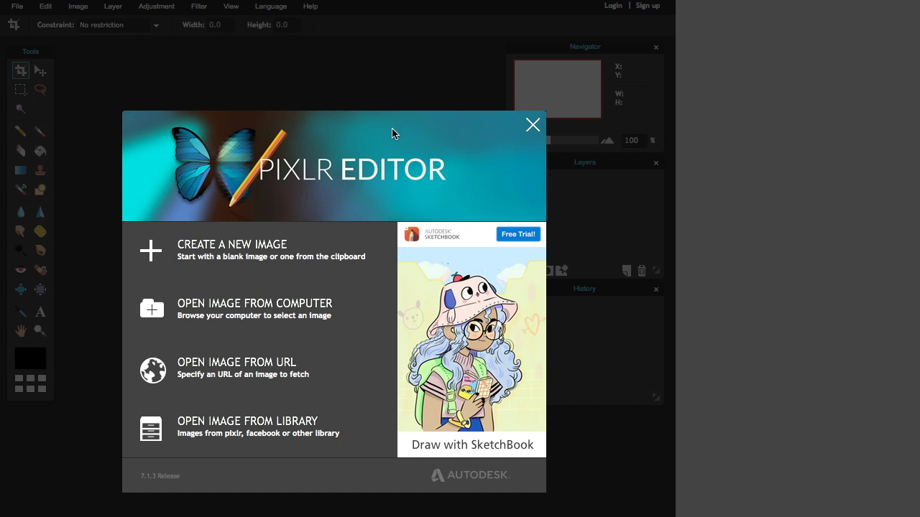
- Start a new blank image and name it "test banner"
click(248, 281)
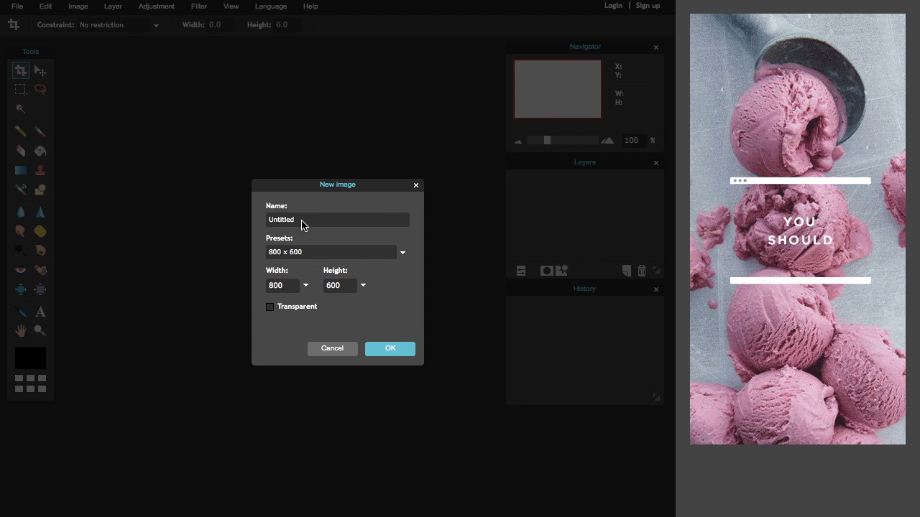
click(348, 353)
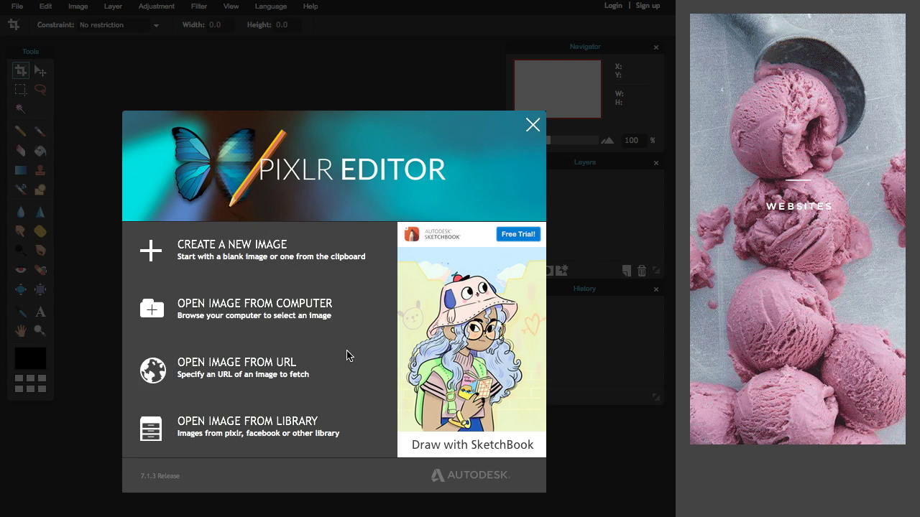
click(302, 256)
double_click(294, 229)
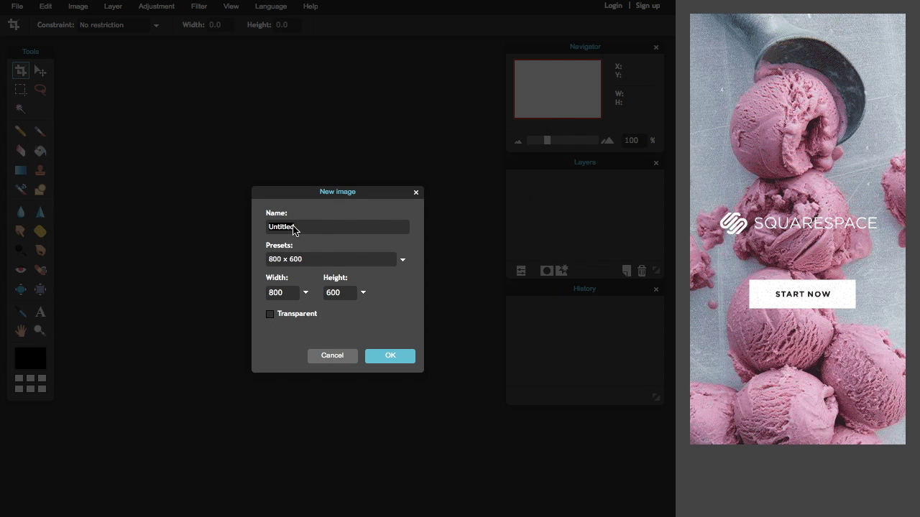
key(BackSpace)
text(test banner)
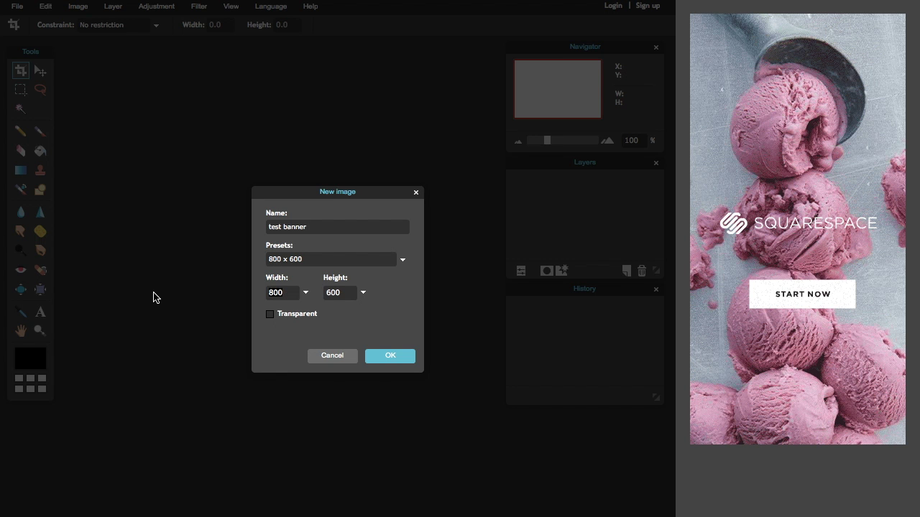
- Create the image at 2560 x 1400 px with a transparent background and enlarge its document window
key(BackSpace)
text(2560)
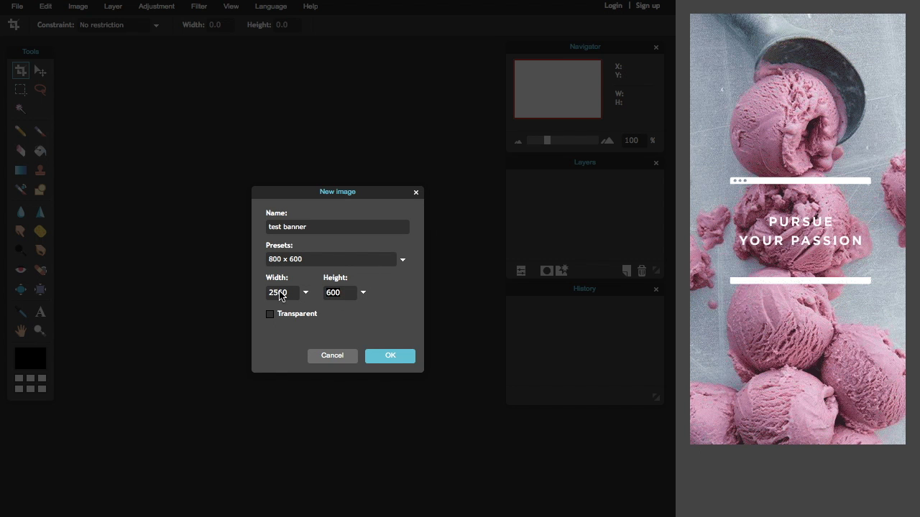
key(Tab)
text(14)
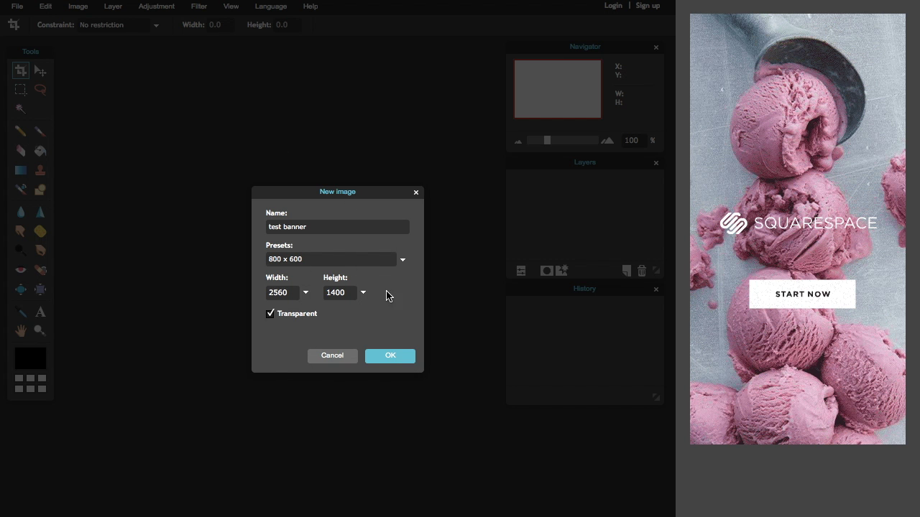
click(405, 357)
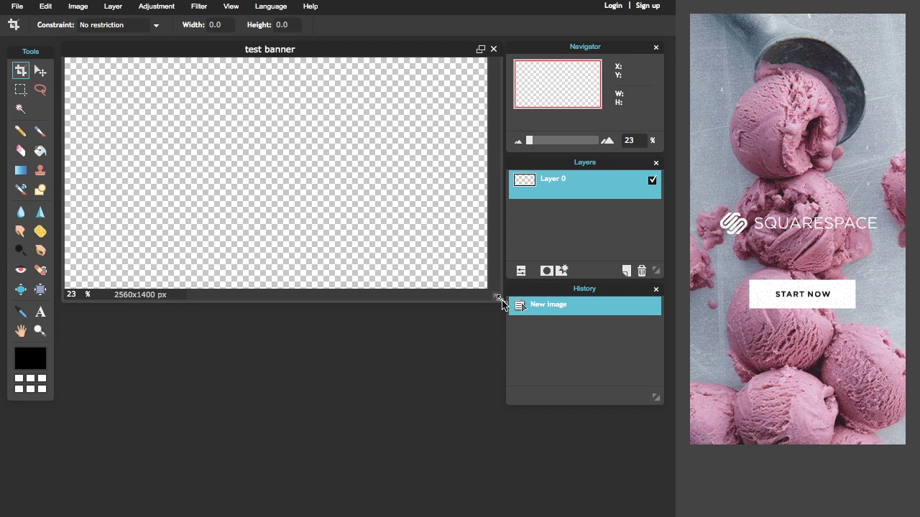
drag(503, 307, 519, 333)
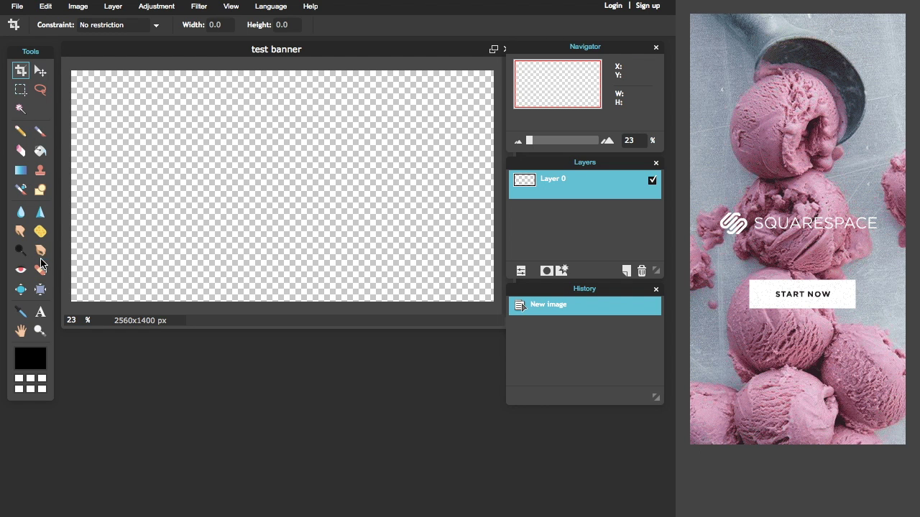
- Draw three overlapping filled black rectangles on Layer 0: a wide one, a tall one at its right end and a smaller one beneath
click(41, 190)
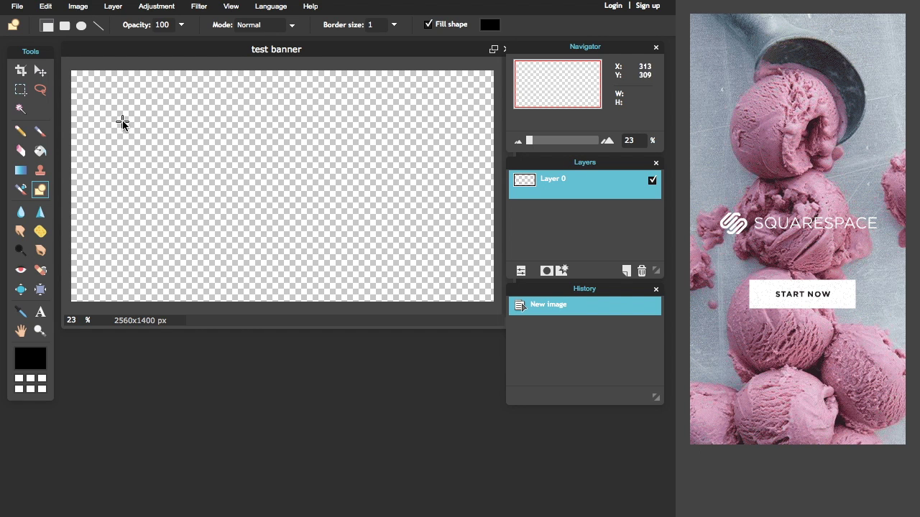
drag(123, 121, 407, 202)
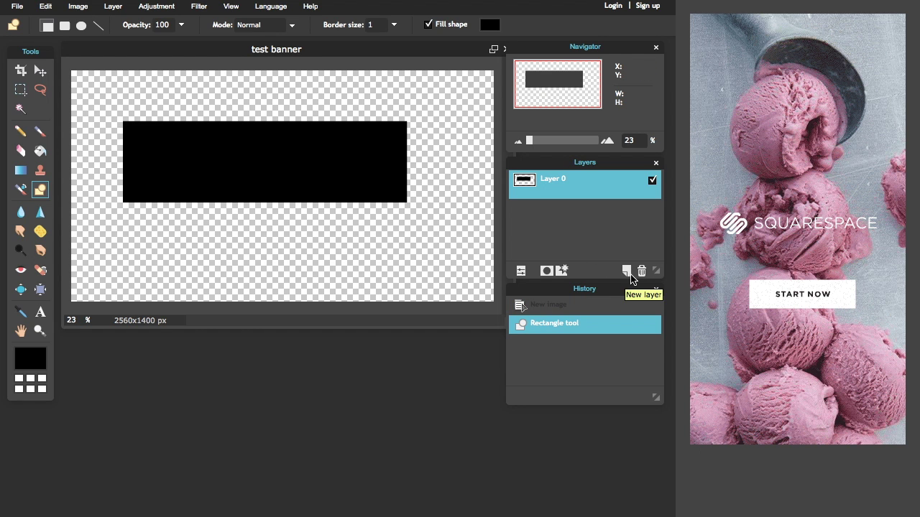
mouse_move(393, 233)
mouse_down()
mouse_move(473, 148)
mouse_move(445, 70)
mouse_up()
mouse_move(306, 273)
mouse_down()
mouse_move(254, 270)
mouse_move(222, 204)
mouse_up()
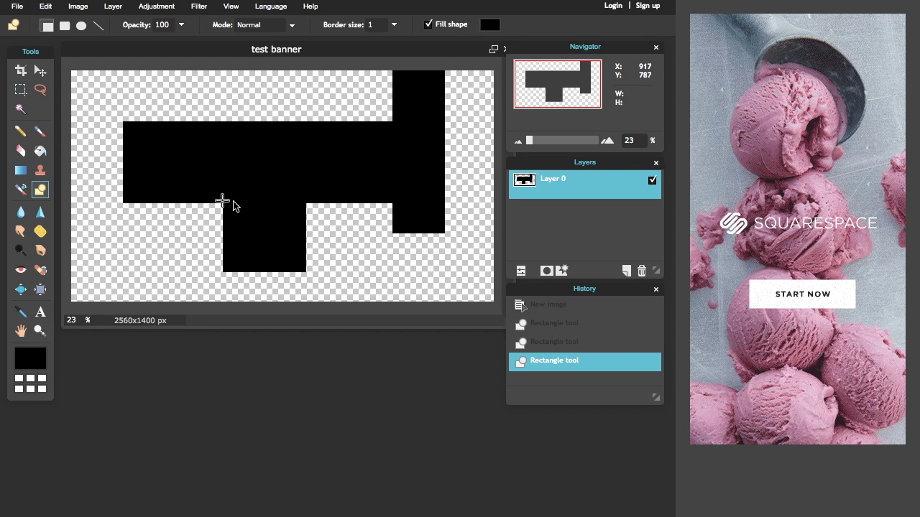
- Add a new layer beneath the rectangles' layer and delete the layer holding the rectangles
click(627, 271)
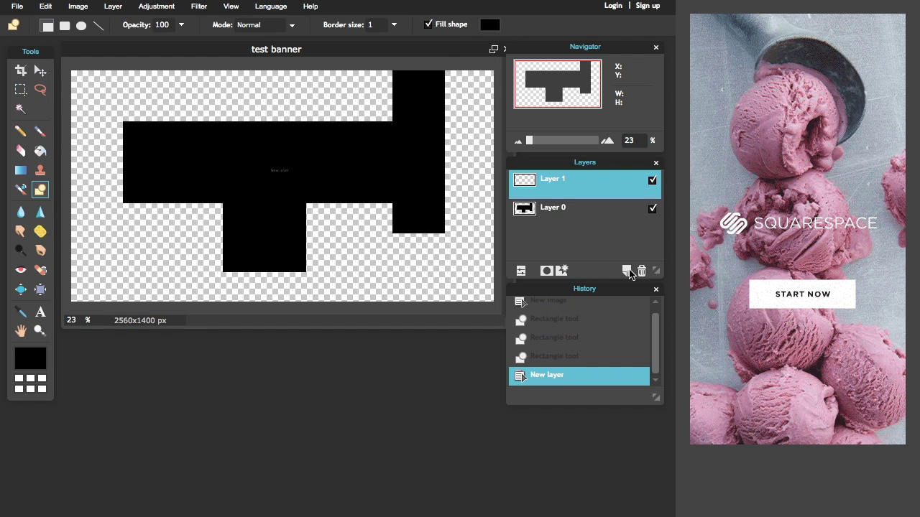
drag(602, 222, 602, 184)
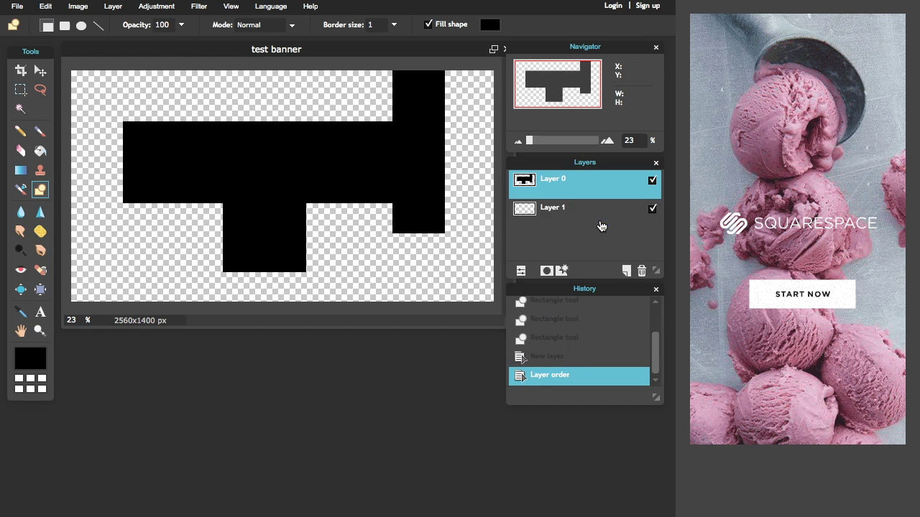
click(641, 272)
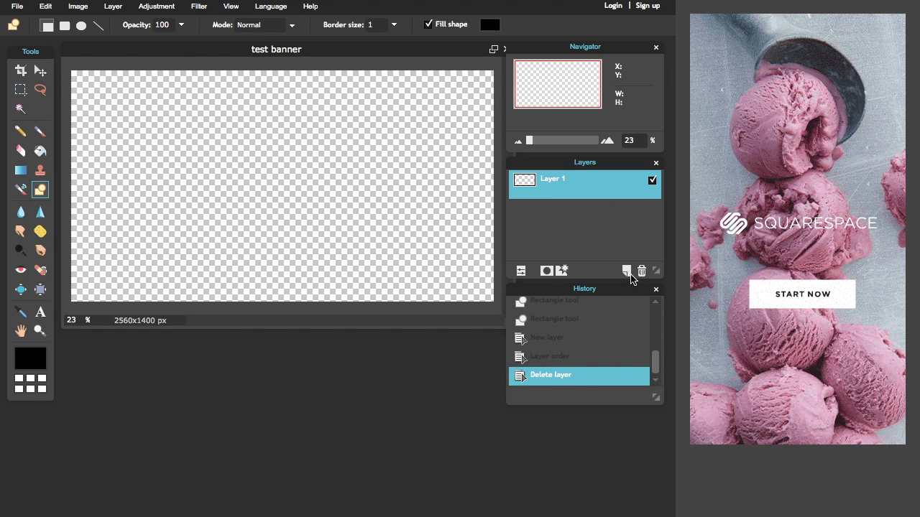
- Draw a small black rectangle right of the canvas center and a wider one toward the left on a separate new layer
mouse_move(310, 182)
mouse_down()
mouse_move(406, 212)
mouse_move(432, 230)
mouse_up()
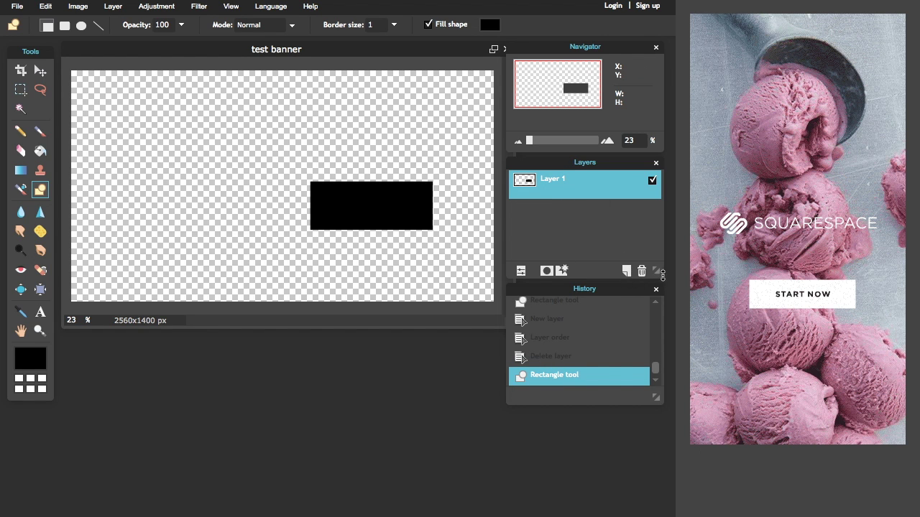
click(627, 273)
drag(358, 115, 65, 202)
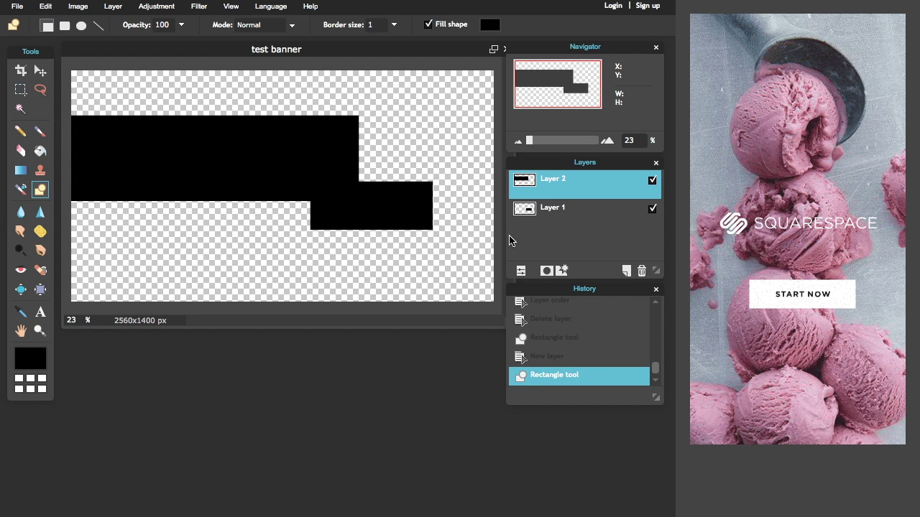
- Replace the two rectangle layers with a single new empty layer
click(642, 271)
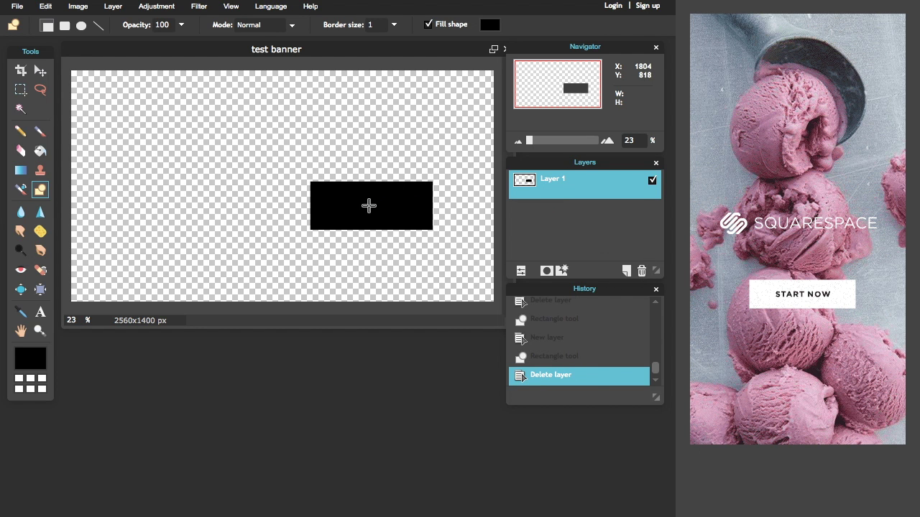
click(627, 274)
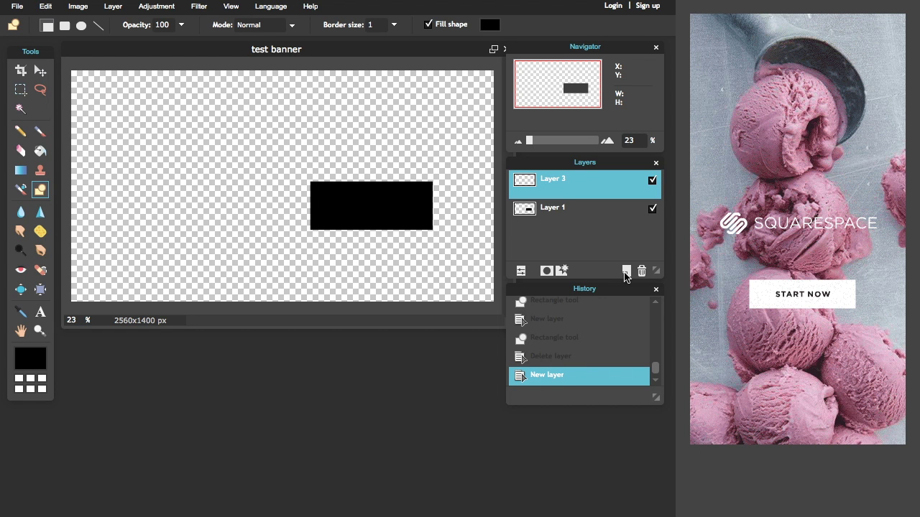
click(609, 209)
click(642, 271)
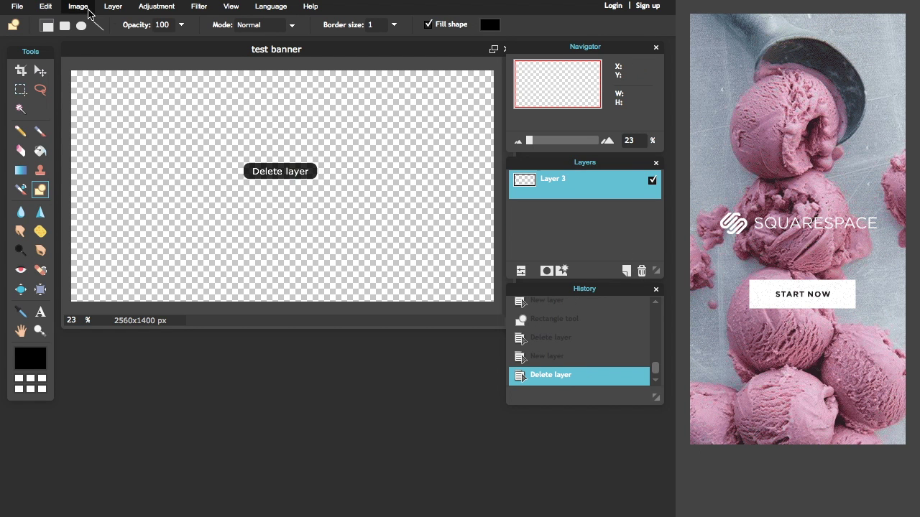
- Draw a black rectangle near the center of the canvas and undo it
click(40, 8)
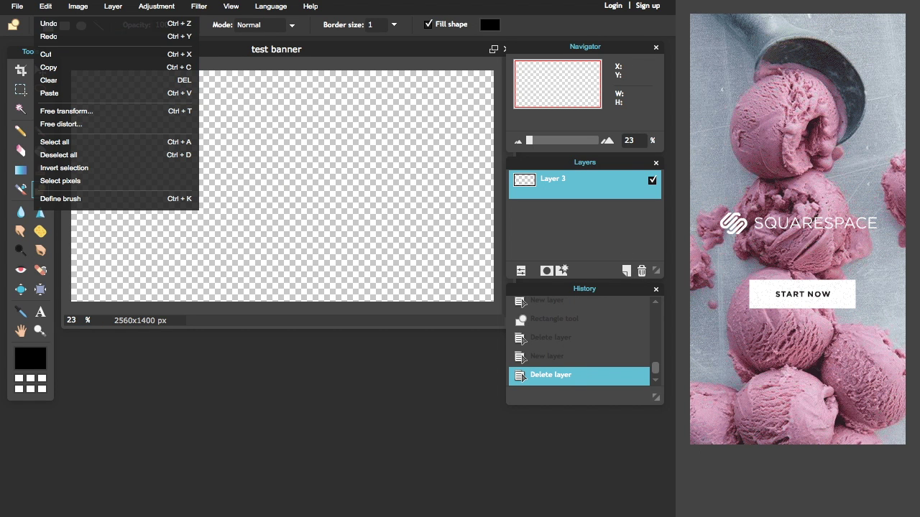
drag(225, 127, 378, 220)
click(44, 6)
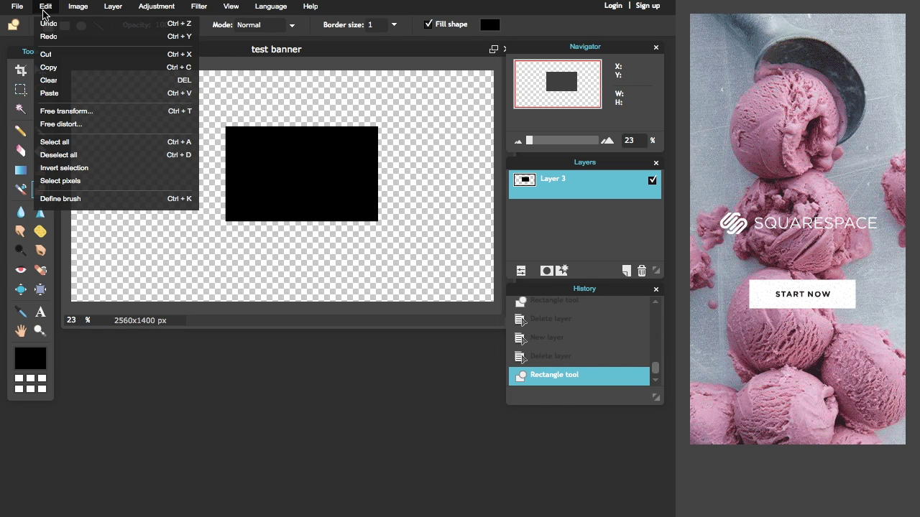
click(47, 24)
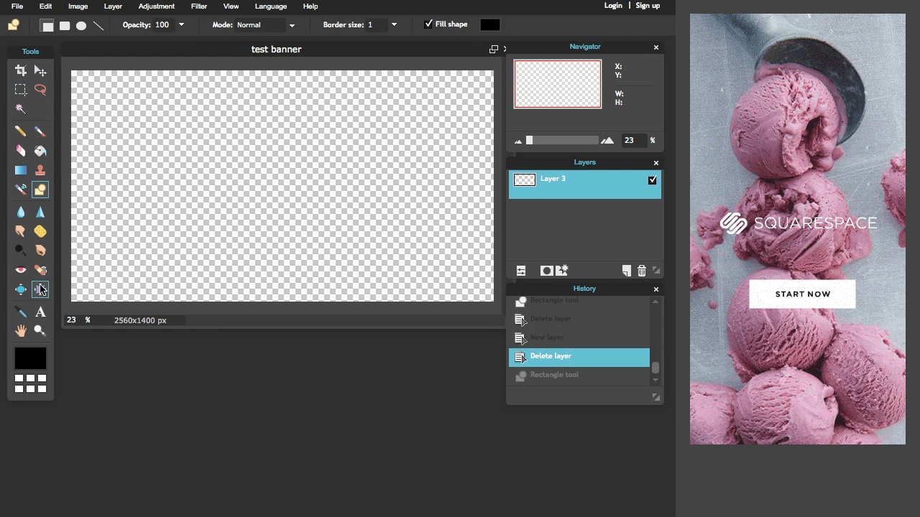
- Add the text "test banner" left of the canvas center in the HACKED font
click(44, 319)
click(179, 204)
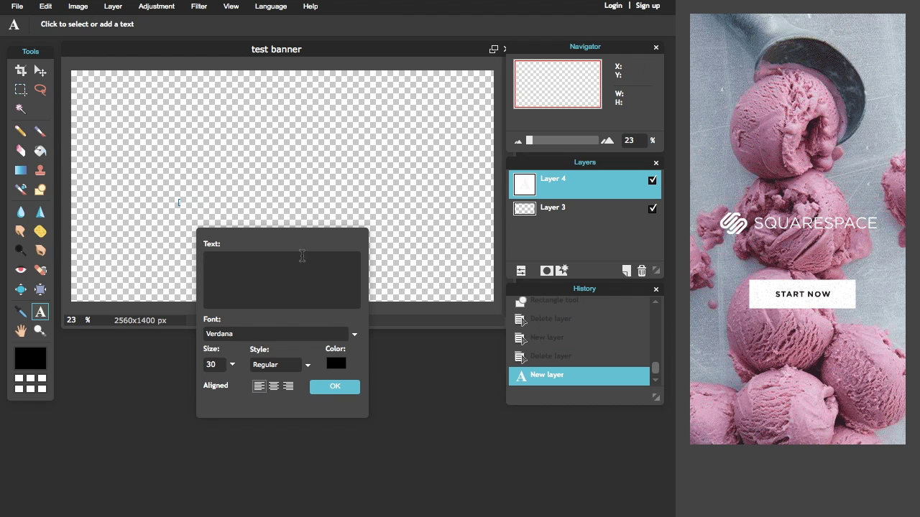
click(279, 332)
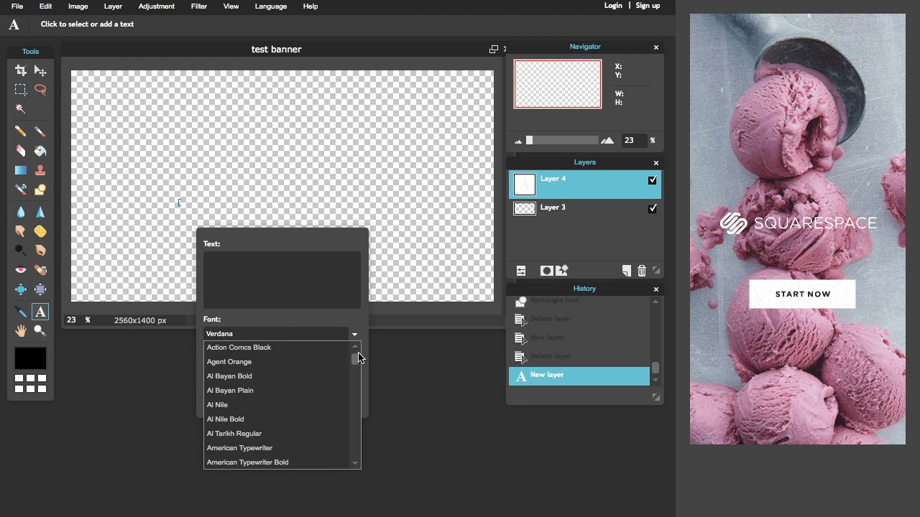
drag(357, 366, 357, 388)
click(336, 303)
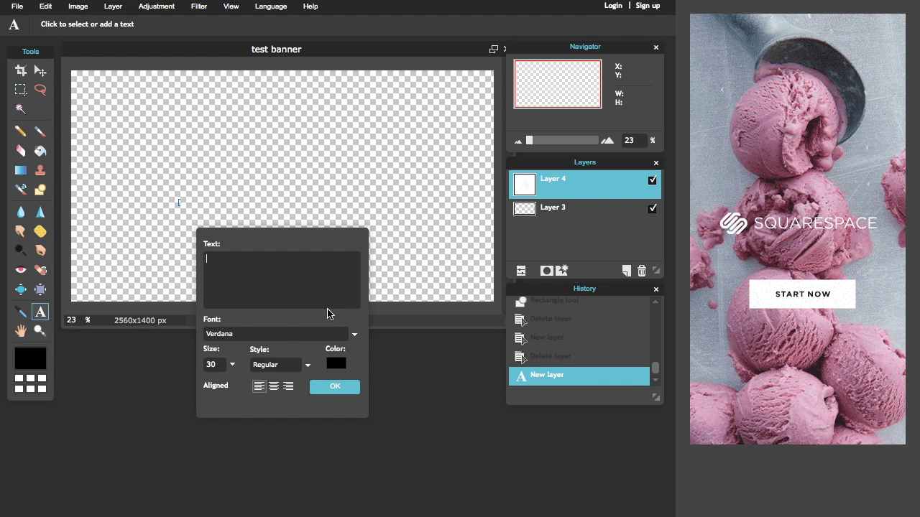
click(316, 334)
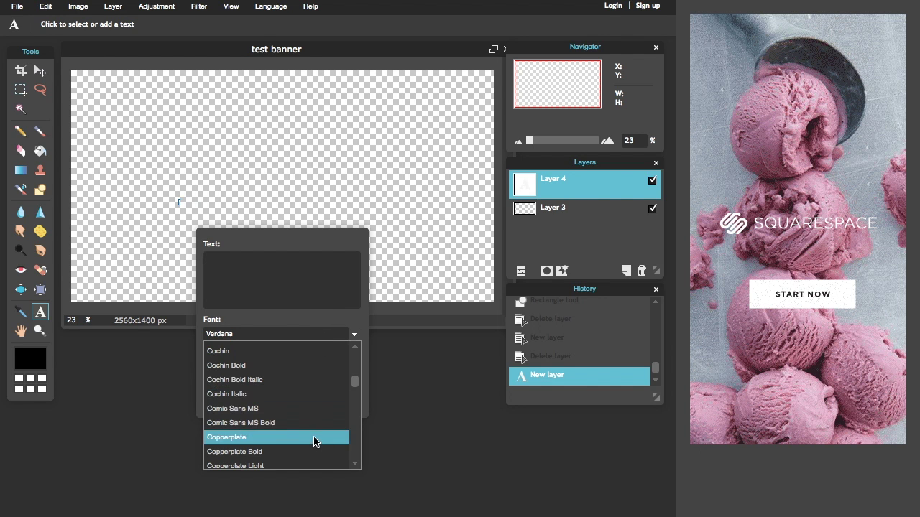
drag(355, 388, 353, 394)
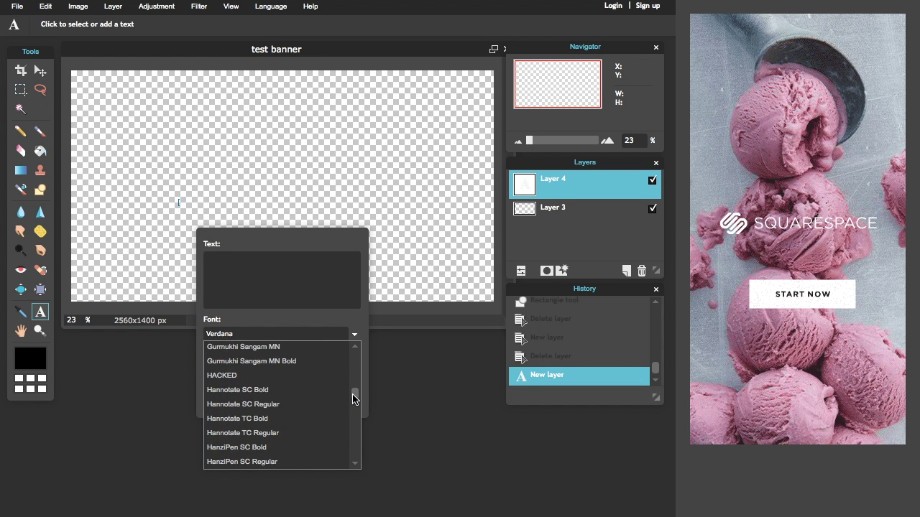
click(294, 380)
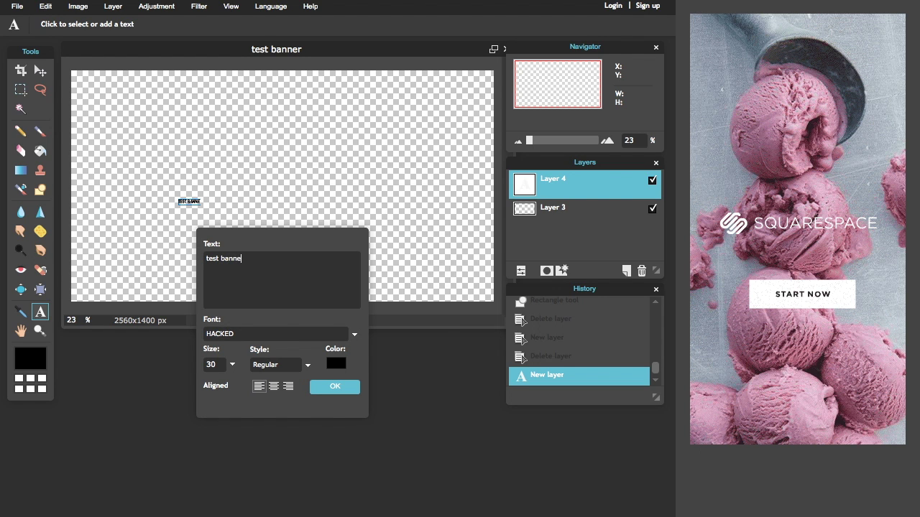
- Set the "test banner" text to size 130 and color it lime green #b9e80e
click(208, 365)
text(1)
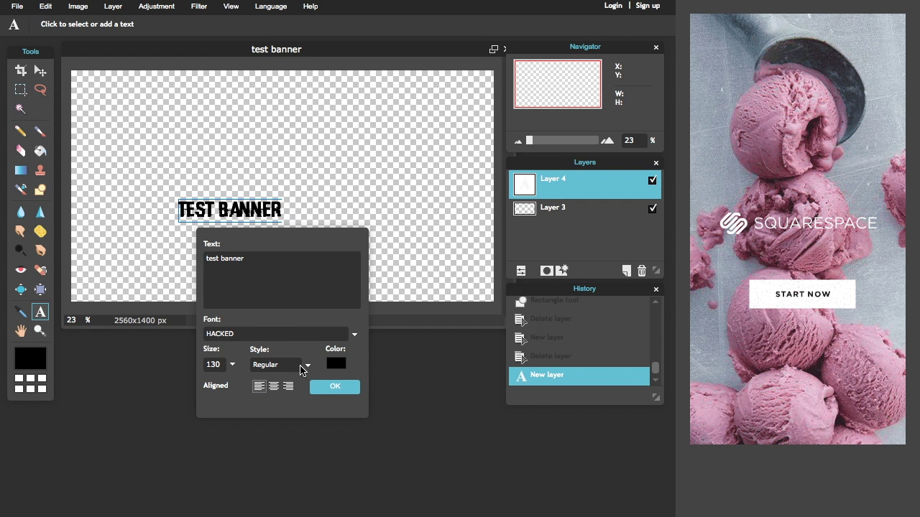
click(337, 364)
click(294, 209)
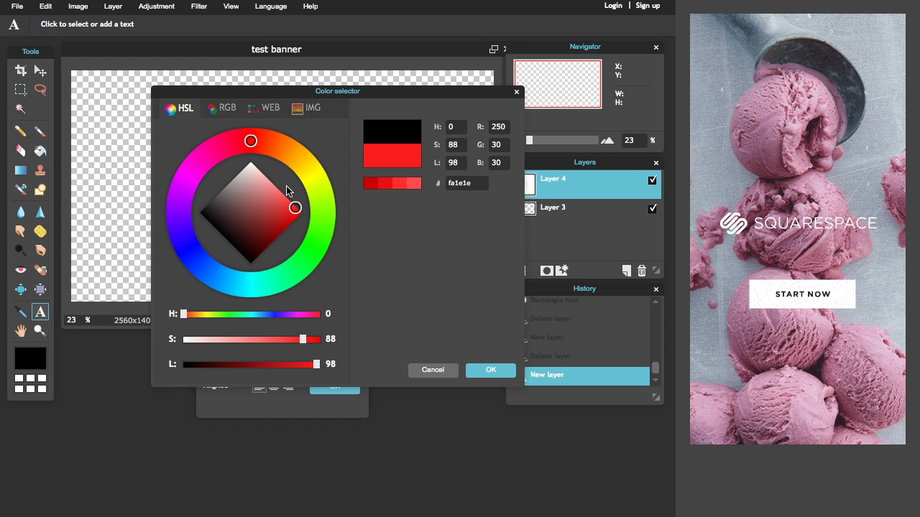
mouse_move(251, 141)
mouse_down()
mouse_move(302, 154)
mouse_move(316, 180)
mouse_move(321, 243)
mouse_move(113, 242)
mouse_move(235, 115)
mouse_move(321, 192)
mouse_up()
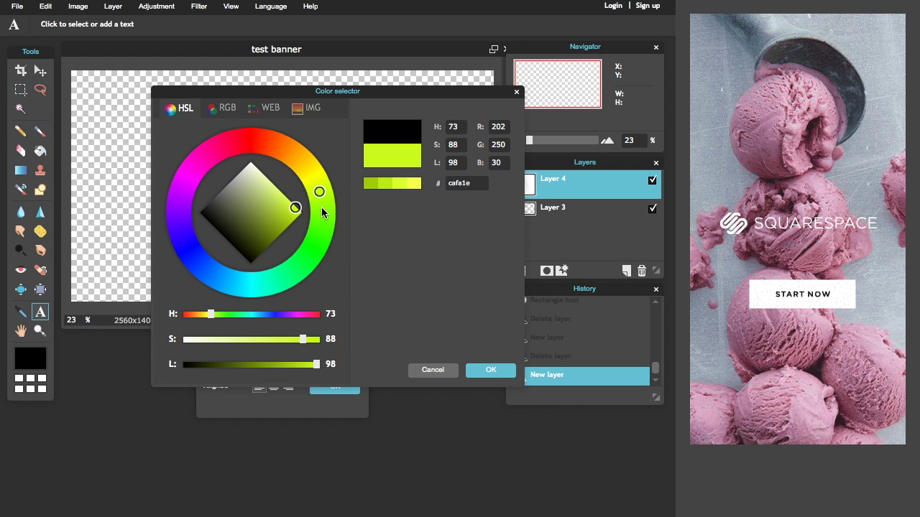
mouse_move(278, 222)
mouse_down()
mouse_move(244, 215)
mouse_move(238, 248)
mouse_up()
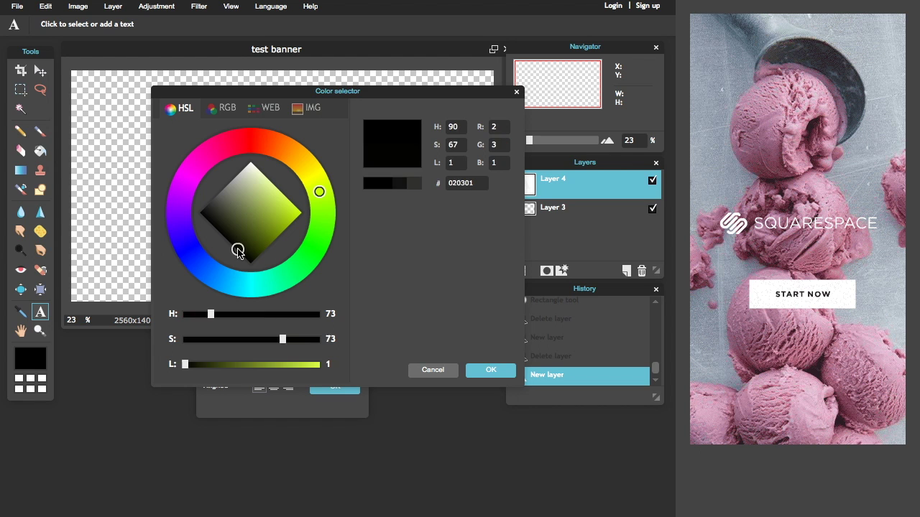
click(295, 215)
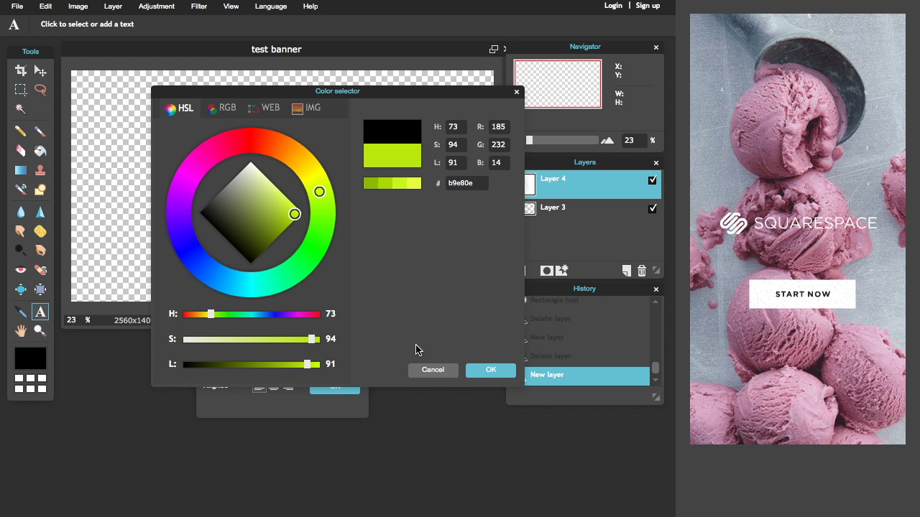
click(471, 372)
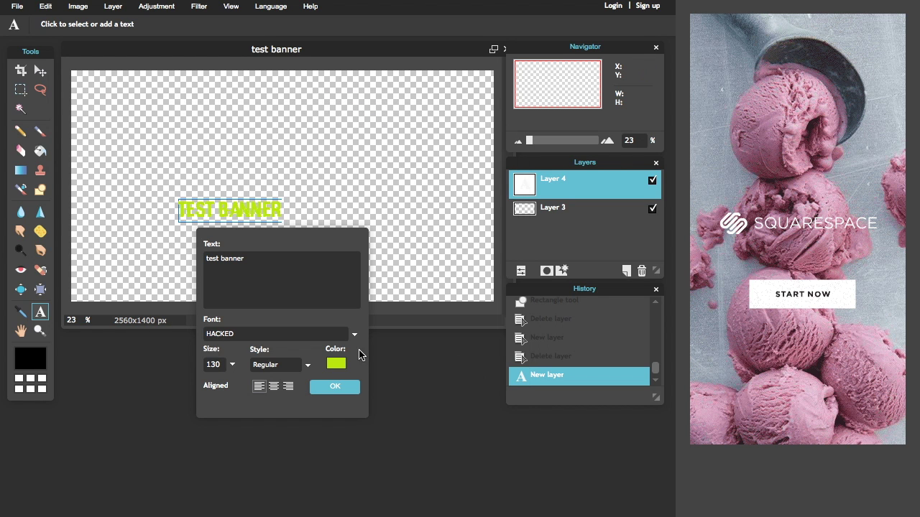
click(334, 388)
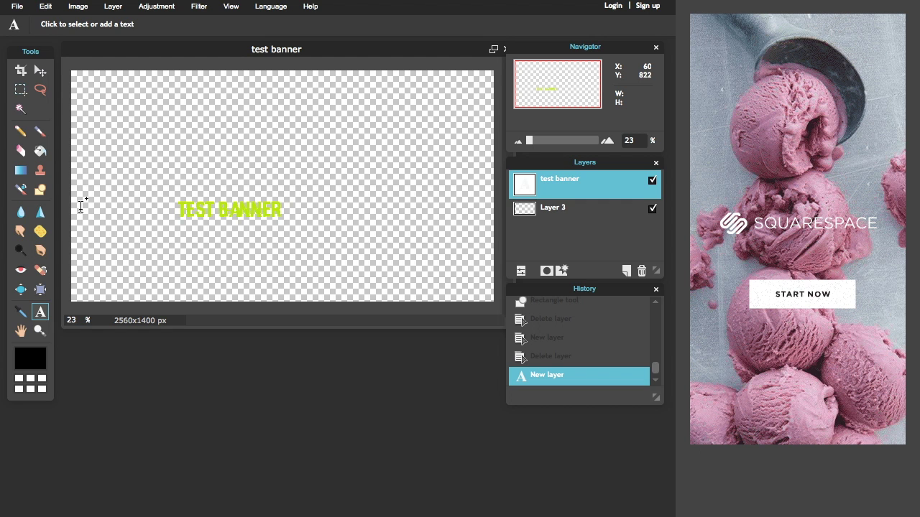
- Search Google for "channel art template" in a new browser tab and open the grey 2560 x 1440 safe-area template at full size
click(803, 293)
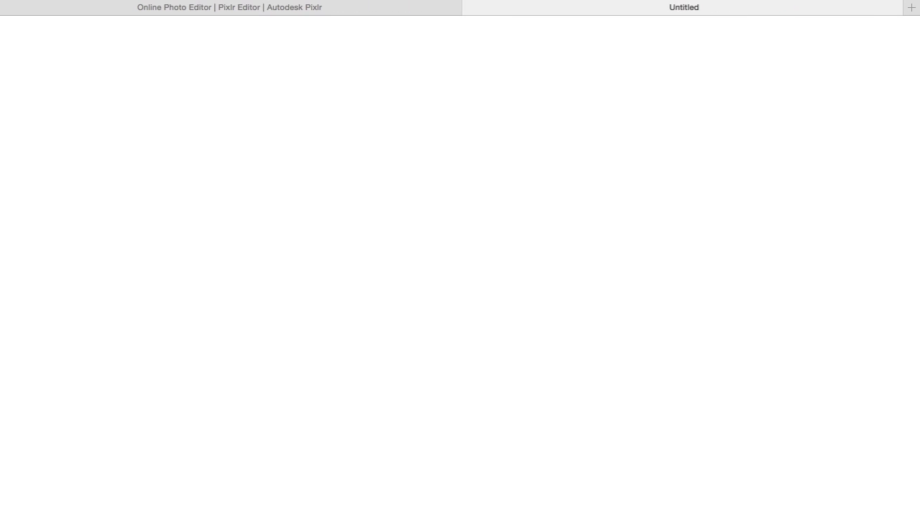
text(google)
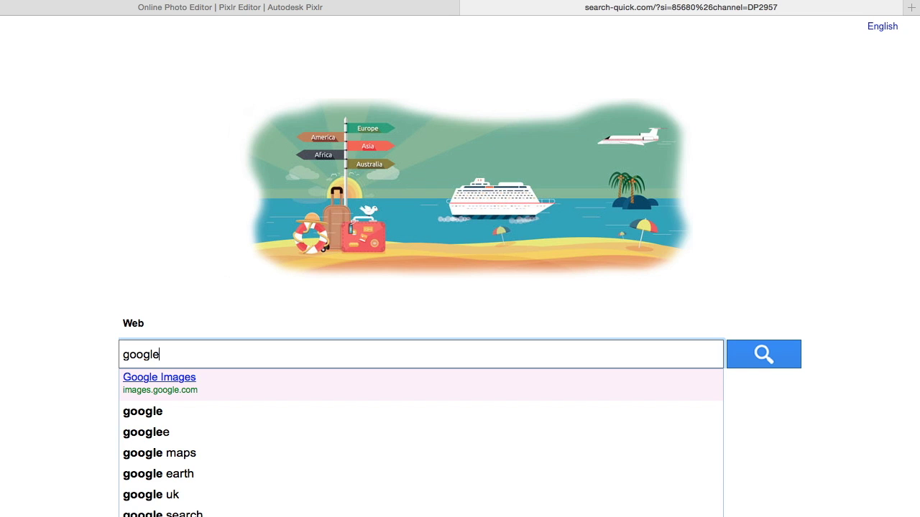
key(Return)
click(101, 159)
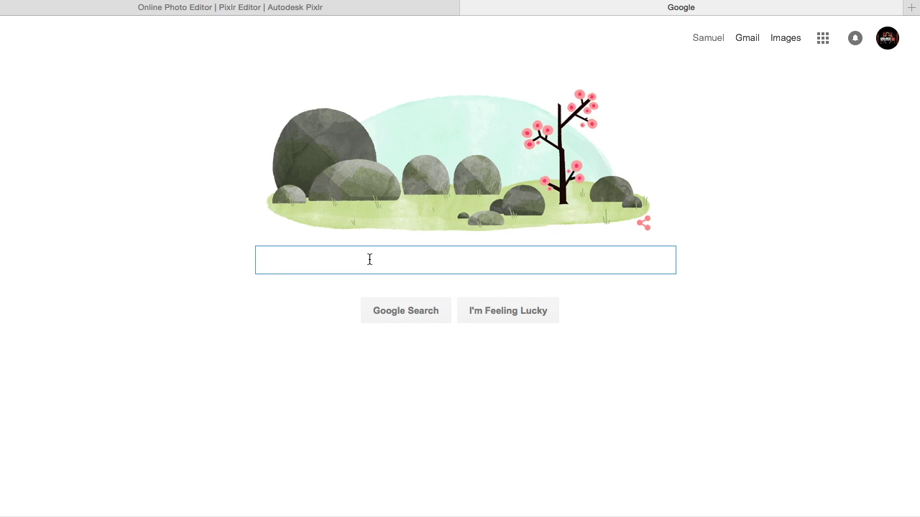
text(channel)
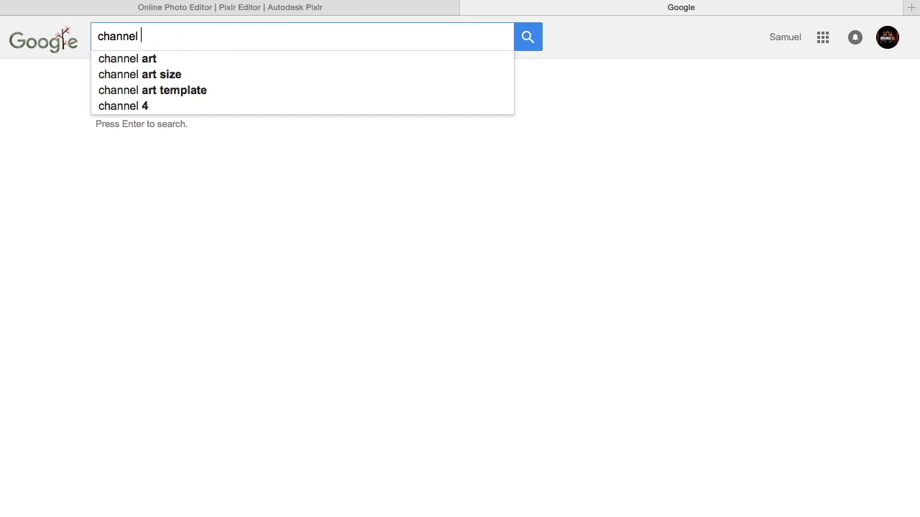
click(280, 92)
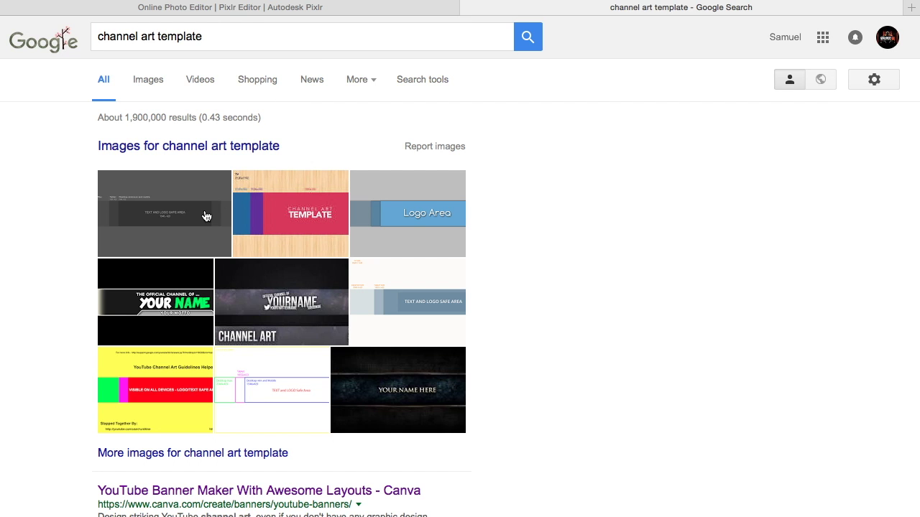
click(152, 196)
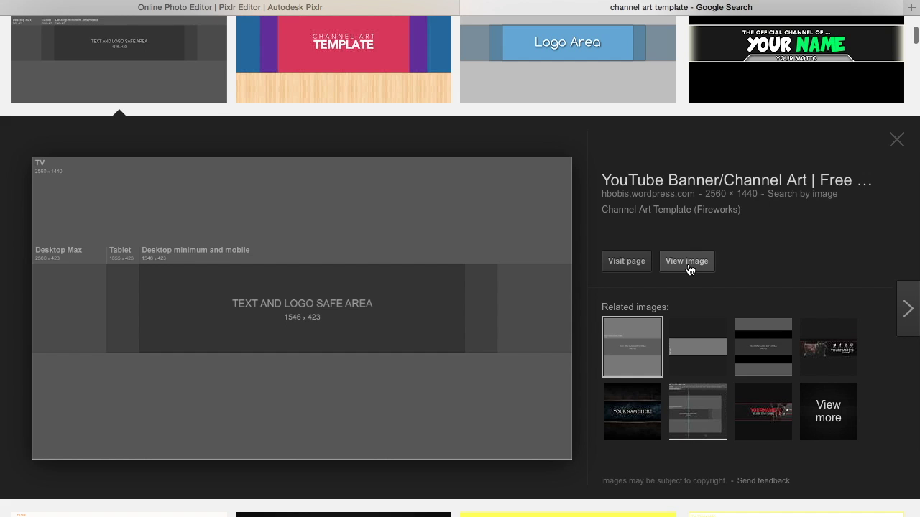
click(688, 263)
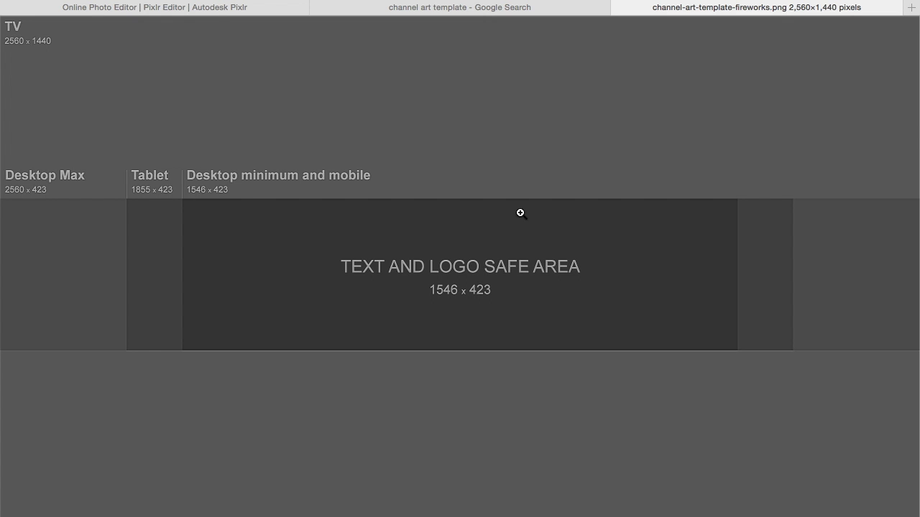
right_click(182, 140)
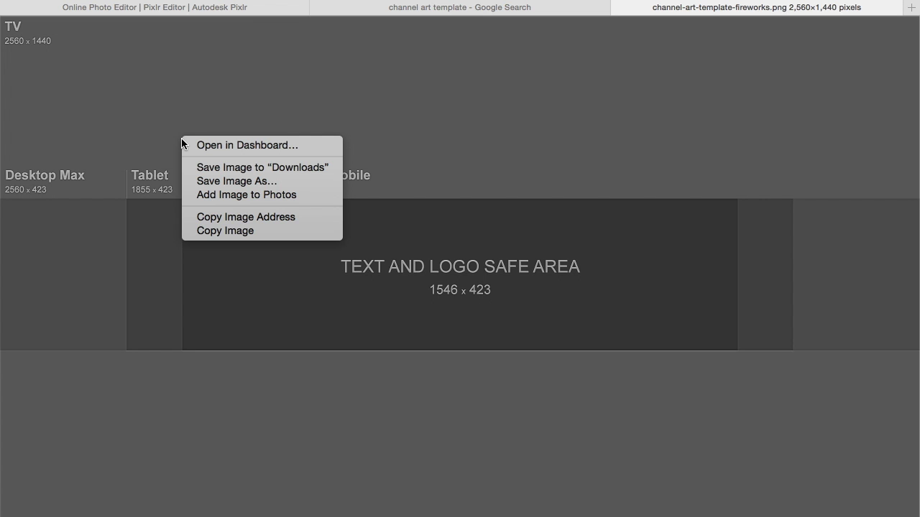
click(217, 184)
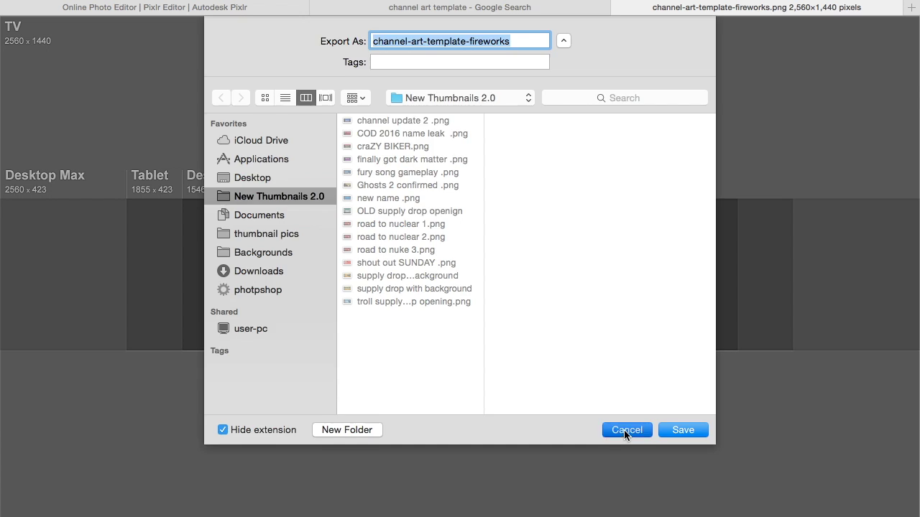
click(624, 430)
right_click(366, 199)
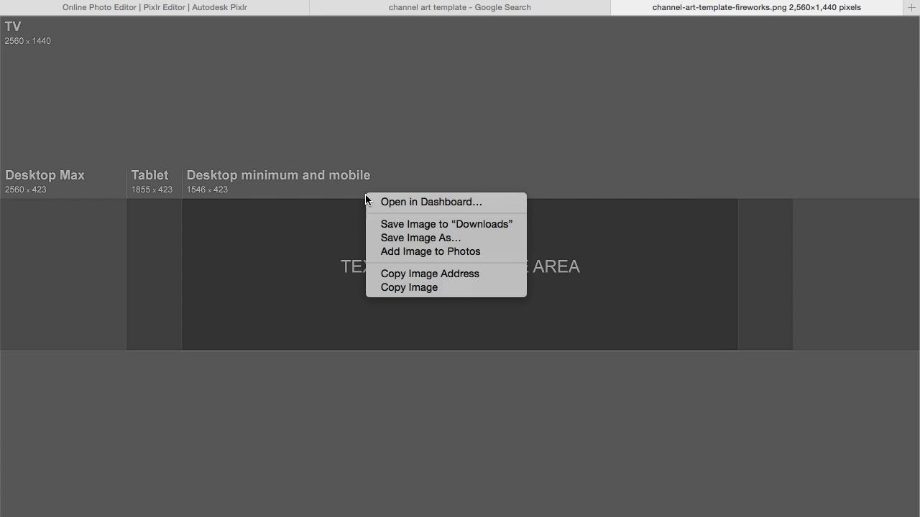
click(407, 238)
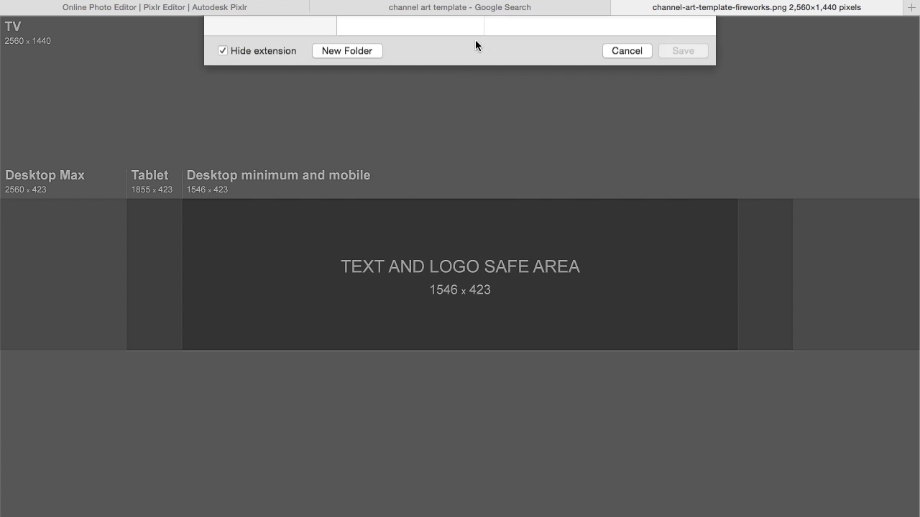
click(295, 233)
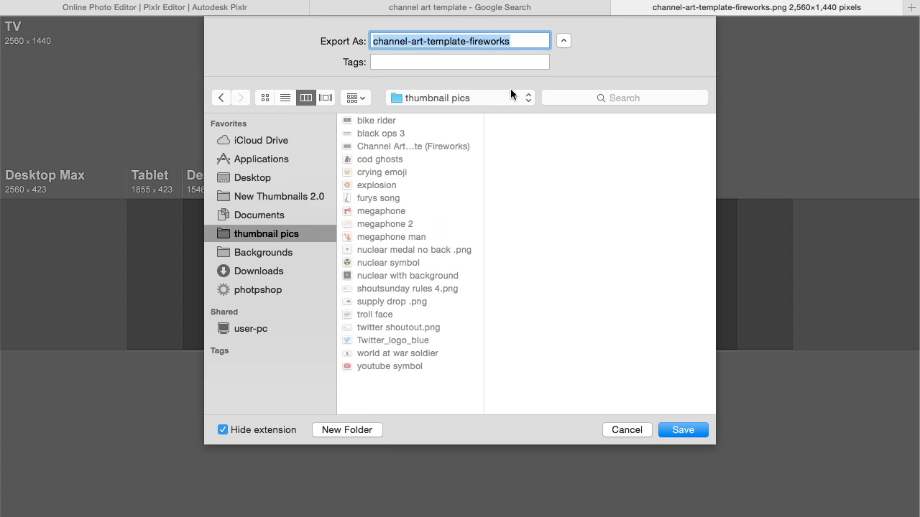
key(BackSpace)
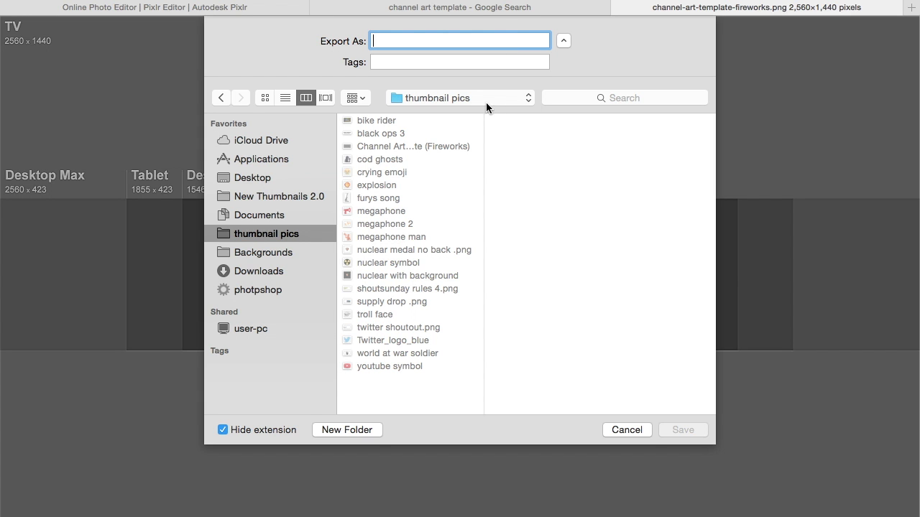
click(647, 430)
- Switch back to Pixlr Editor and delete the "test banner" text layer
click(402, 10)
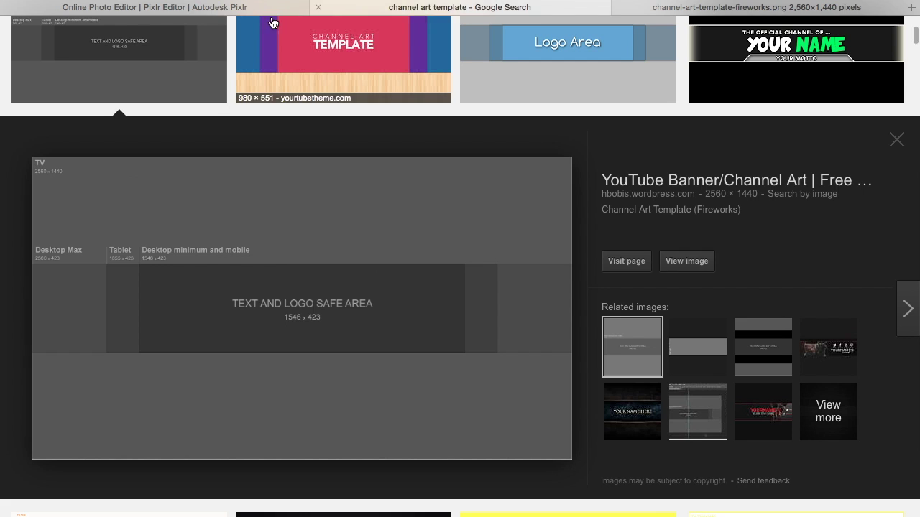
click(249, 12)
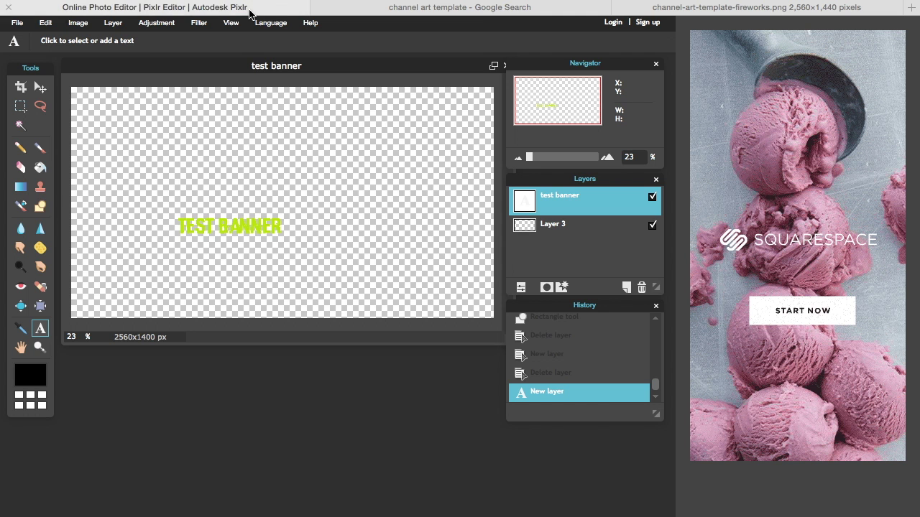
right_click(595, 208)
click(610, 224)
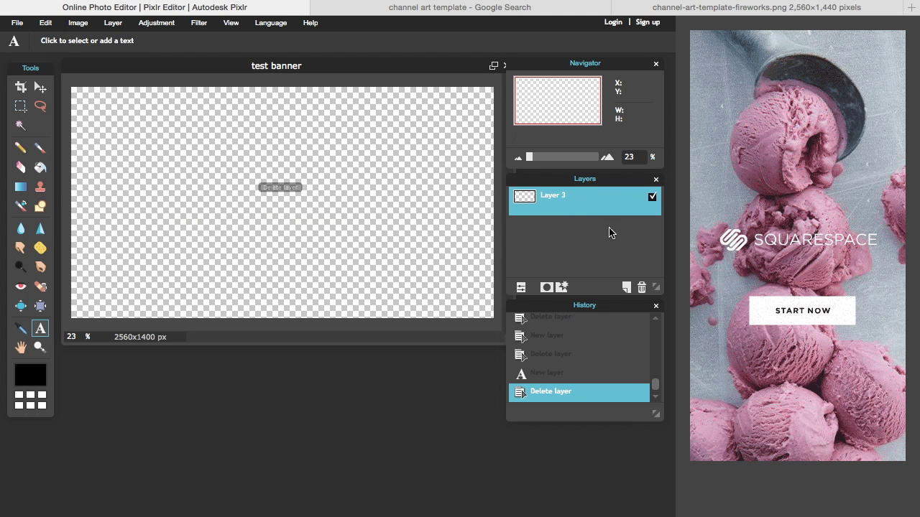
- Open the image "Channel Art Template (Fireworks)" from the thumbnail pics folder
click(18, 22)
click(18, 23)
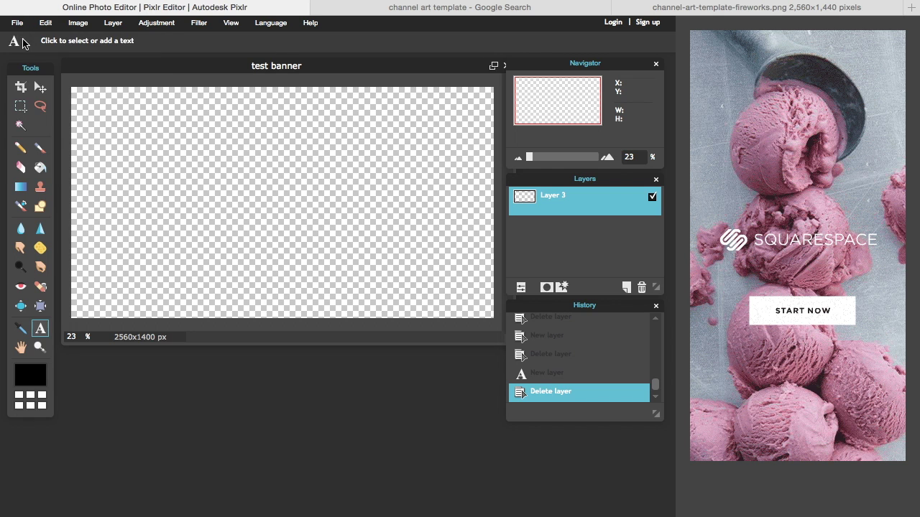
click(18, 23)
click(29, 54)
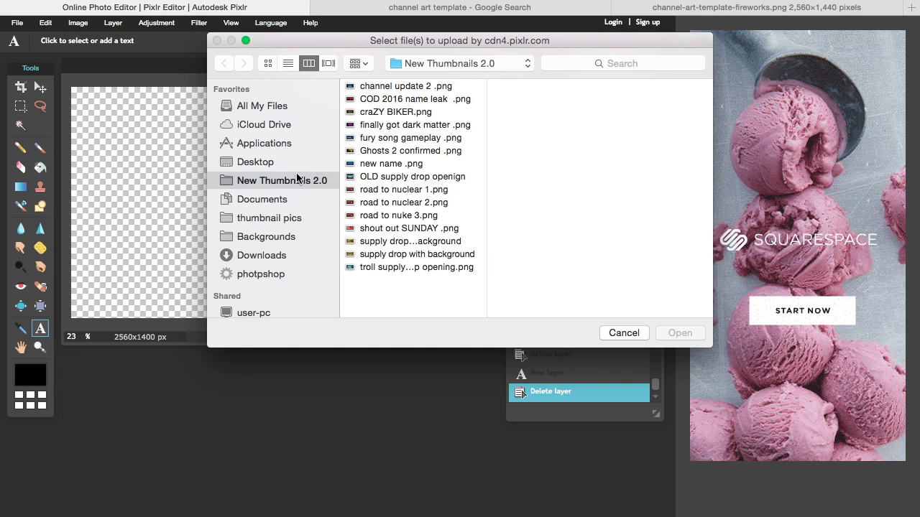
click(297, 214)
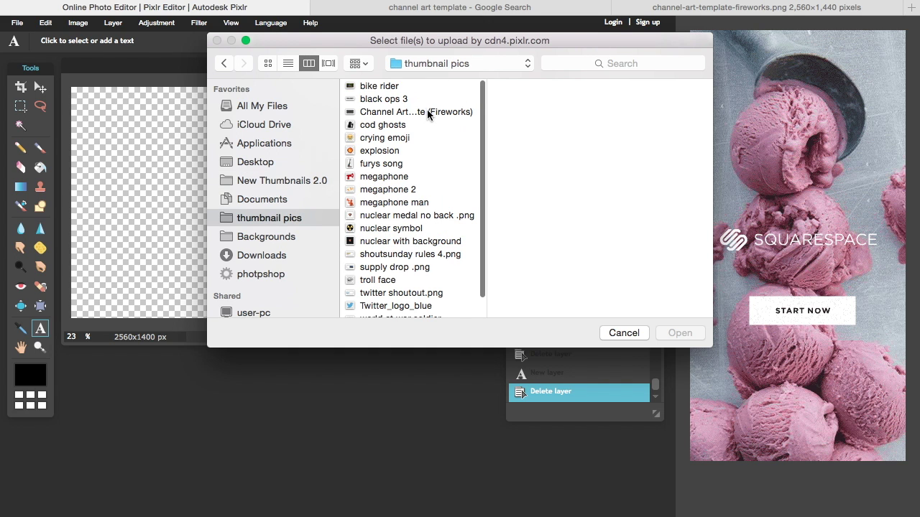
click(442, 117)
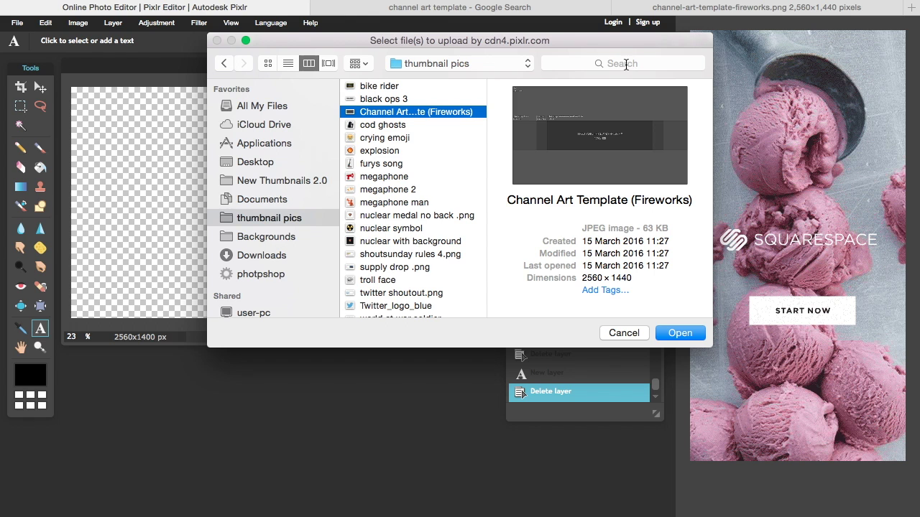
click(680, 333)
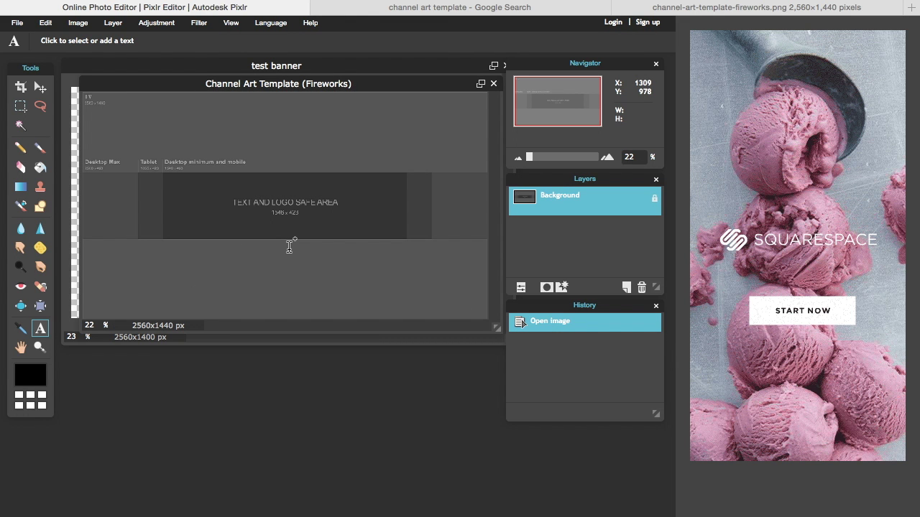
- Copy the entire channel art template image and close its window without saving
key(v)
key(ctrl+a)
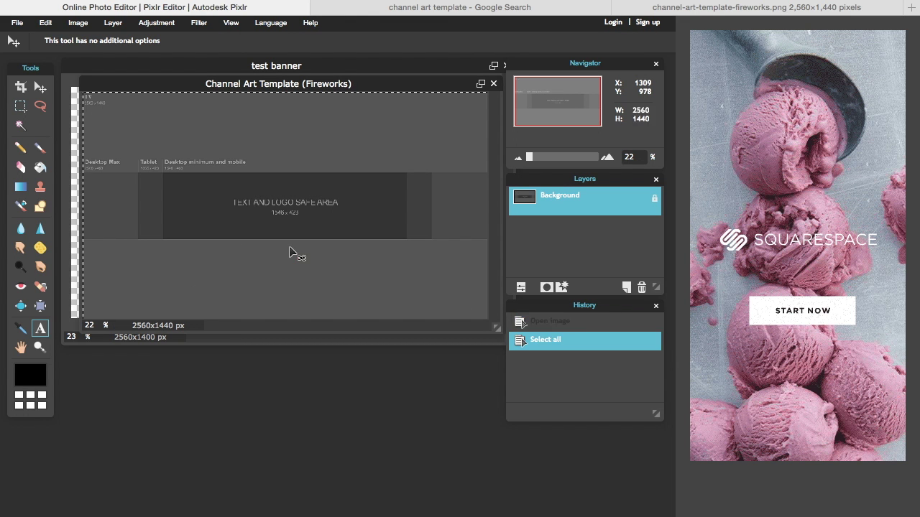
key(t)
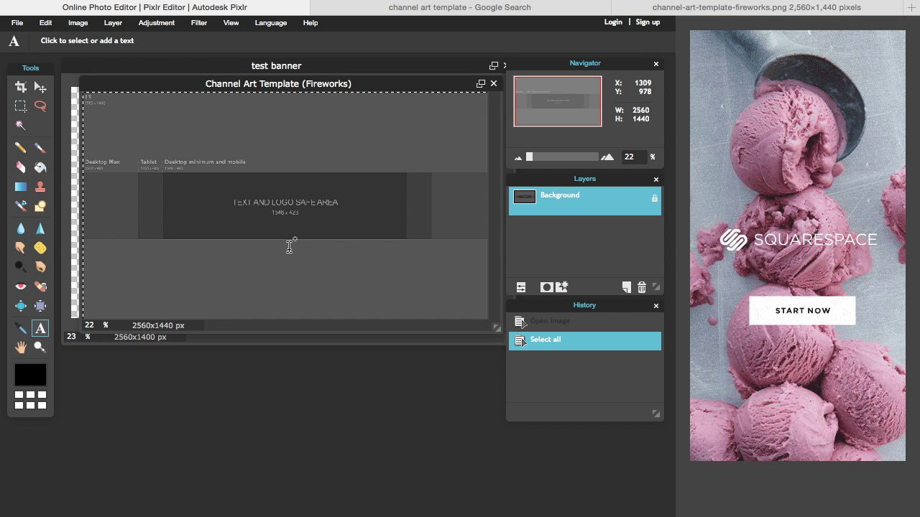
key(ctrl+c)
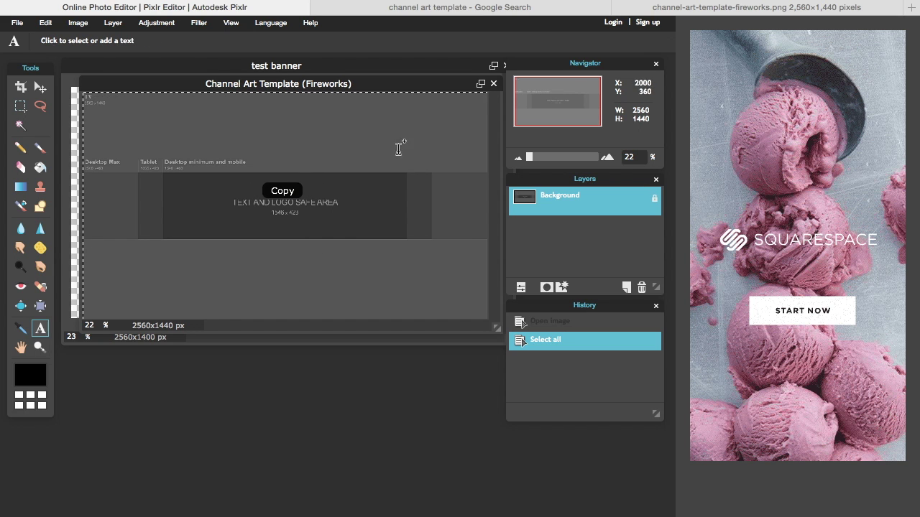
click(495, 84)
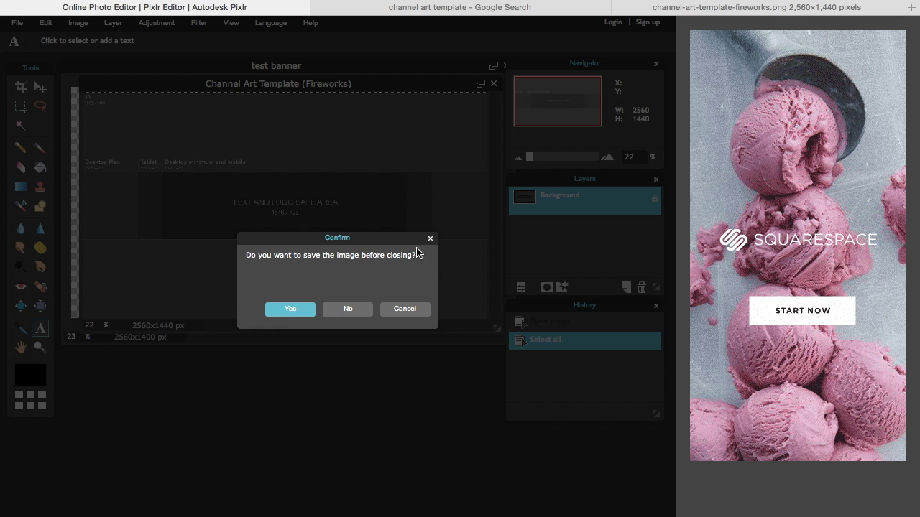
click(363, 312)
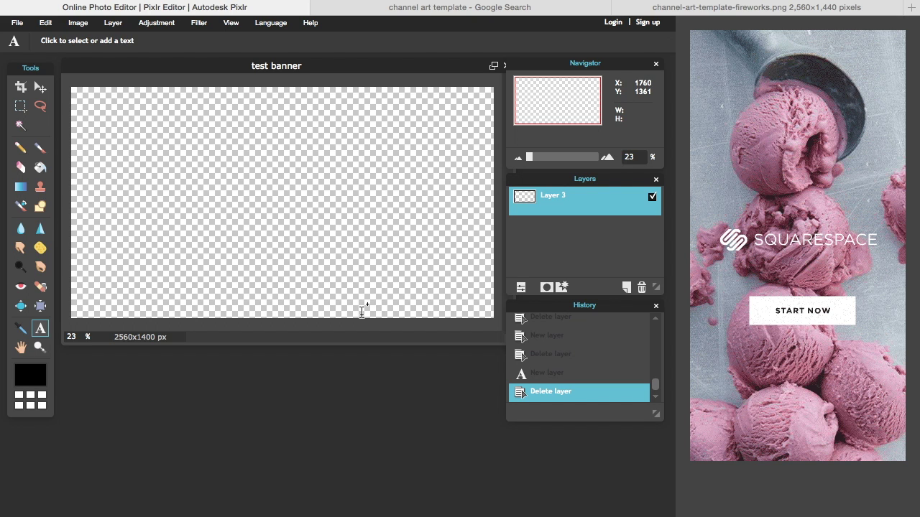
- Paste the copied template as a new layer in the test banner image and select Layer 3 beneath it
key(ctrl+v)
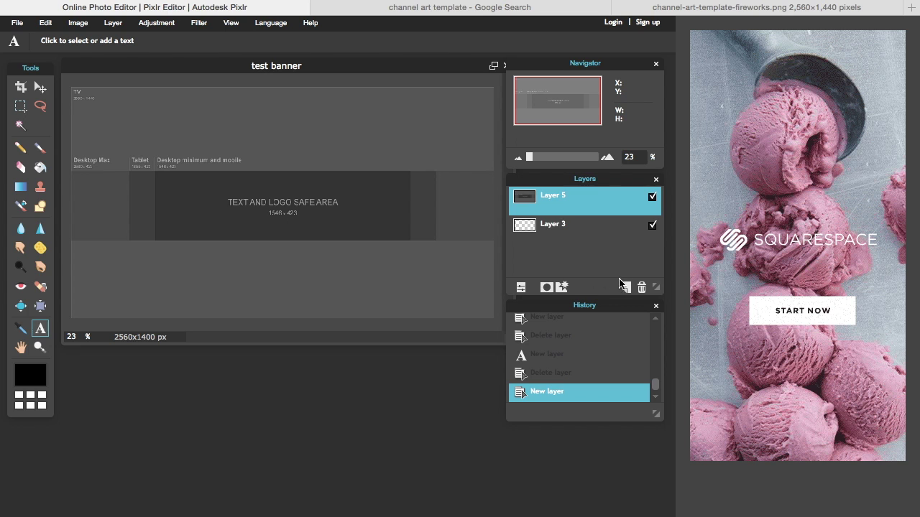
click(604, 235)
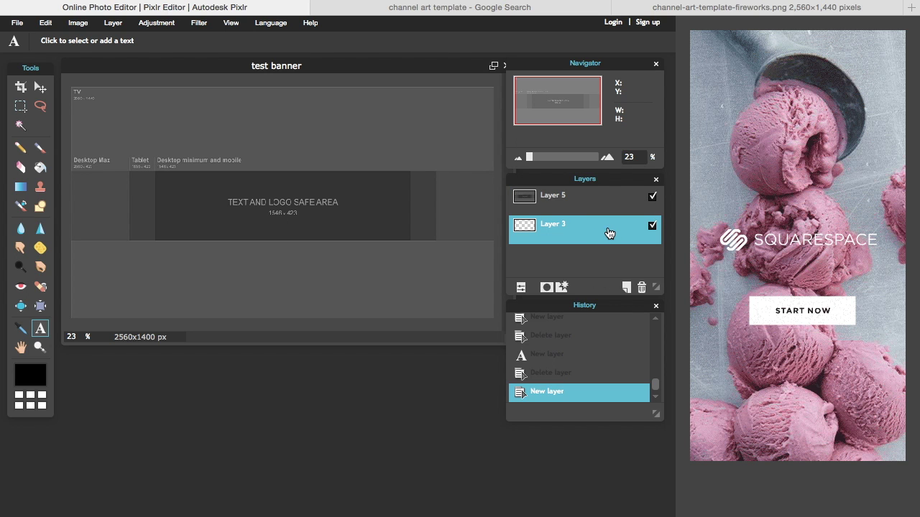
- Add a new layer above the template layer and set the line drawing colour to magenta fc14e5
click(560, 210)
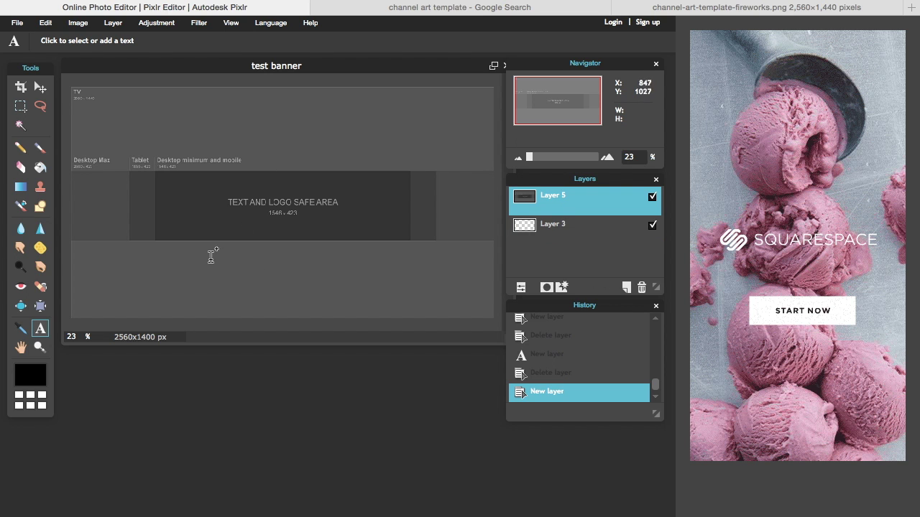
click(628, 287)
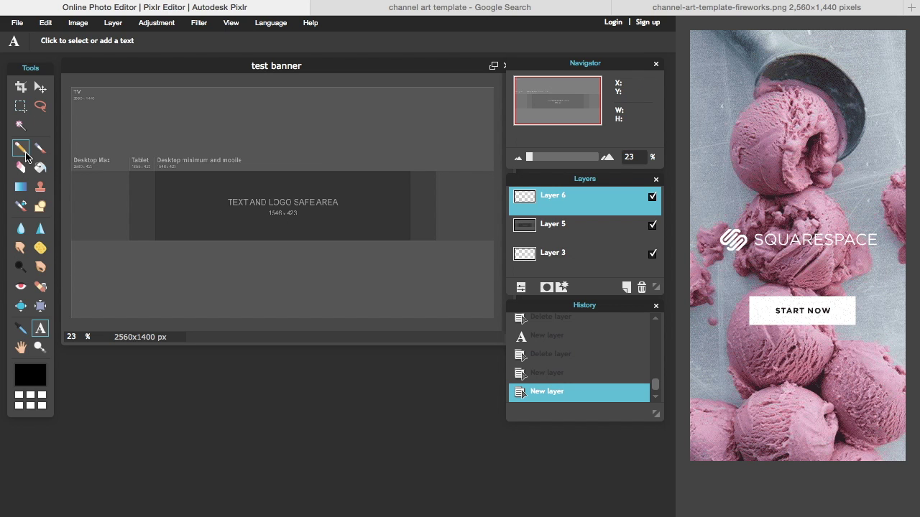
click(41, 204)
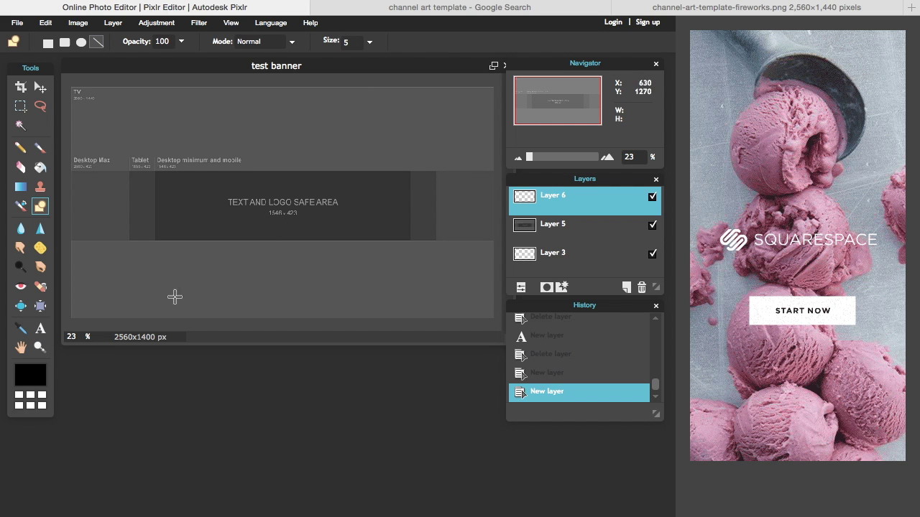
click(28, 374)
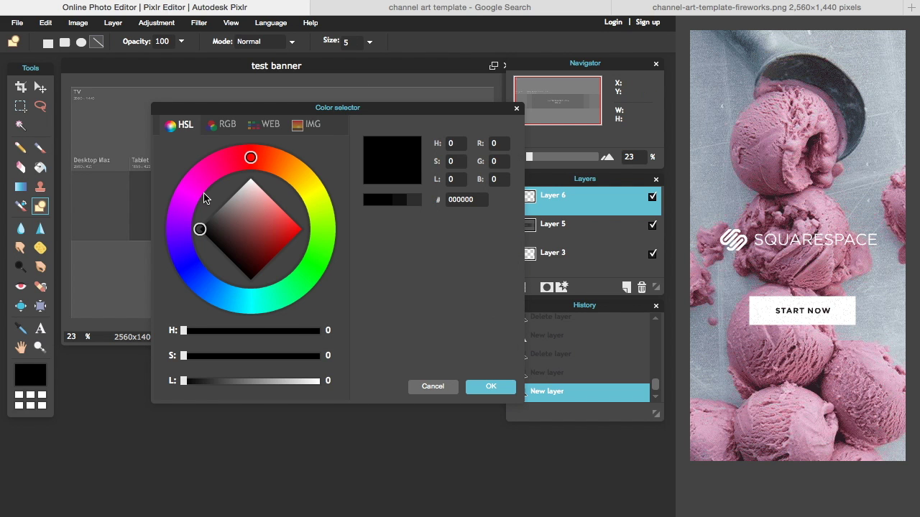
click(204, 195)
click(299, 228)
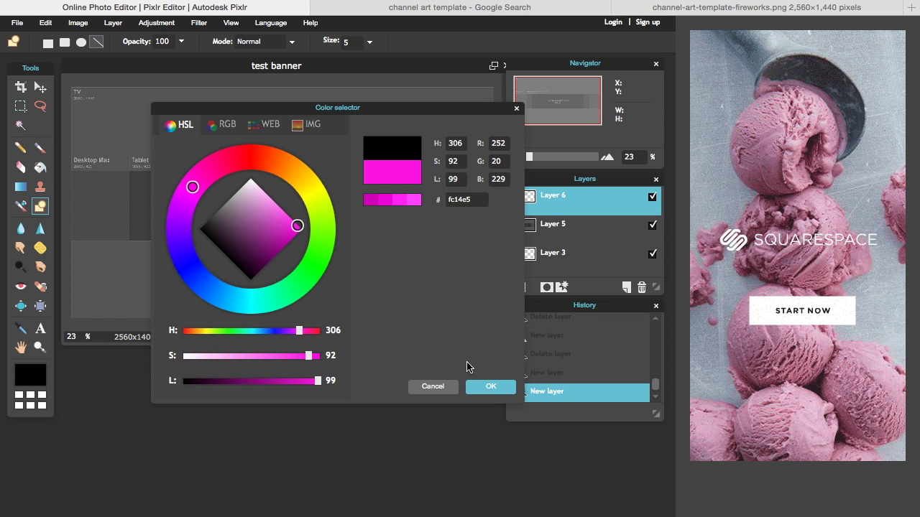
click(487, 387)
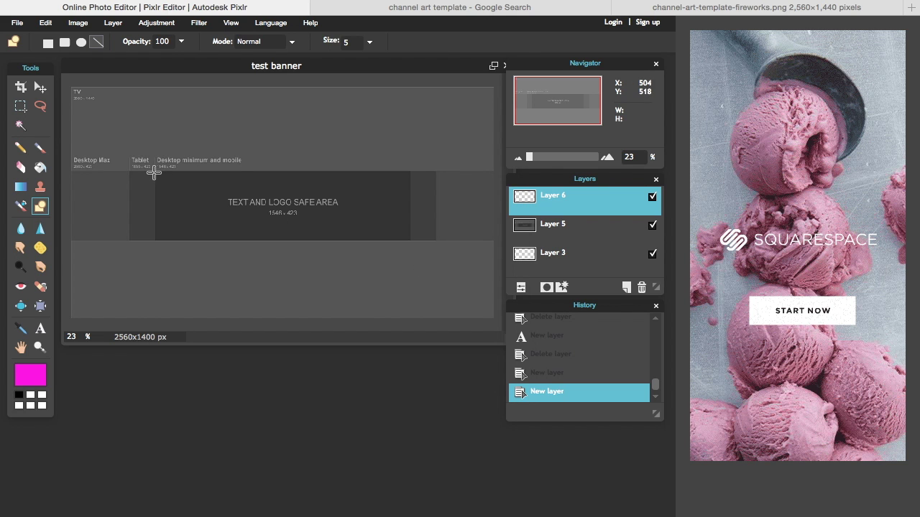
- Draw magenta lines around the text and logo safe area and along both outer edges of the tablet area
drag(154, 172, 154, 242)
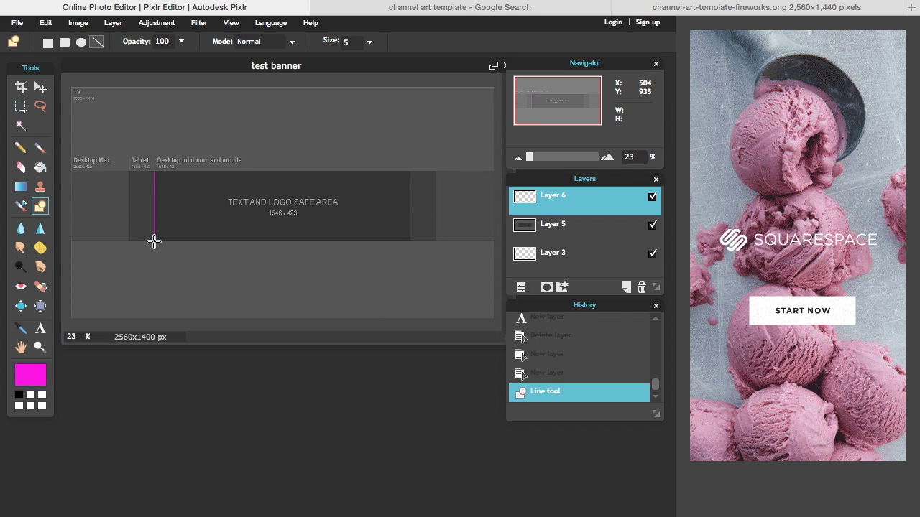
mouse_move(153, 172)
mouse_down()
mouse_move(410, 170)
mouse_move(413, 232)
mouse_move(410, 240)
mouse_move(154, 242)
mouse_move(129, 153)
mouse_move(129, 171)
mouse_up()
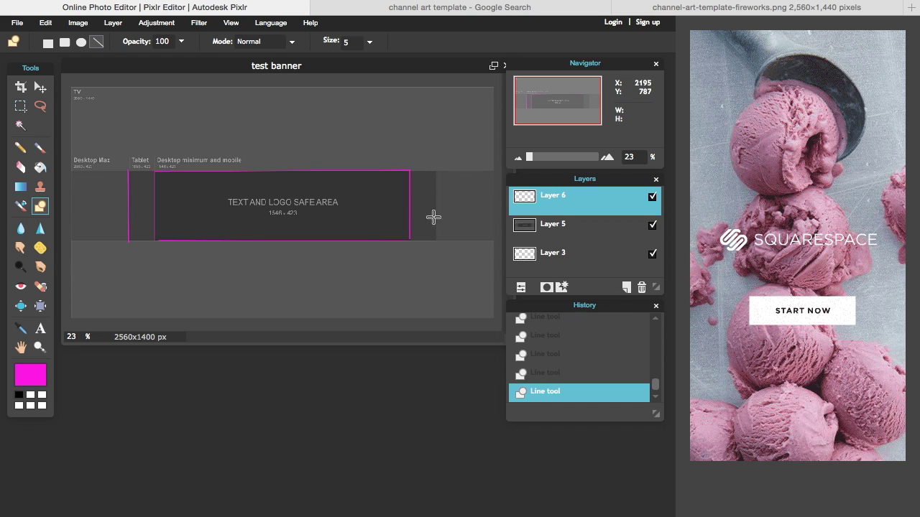
drag(435, 244, 436, 173)
- Delete the channel art template layer and select Layer 6 containing the guide lines
click(544, 222)
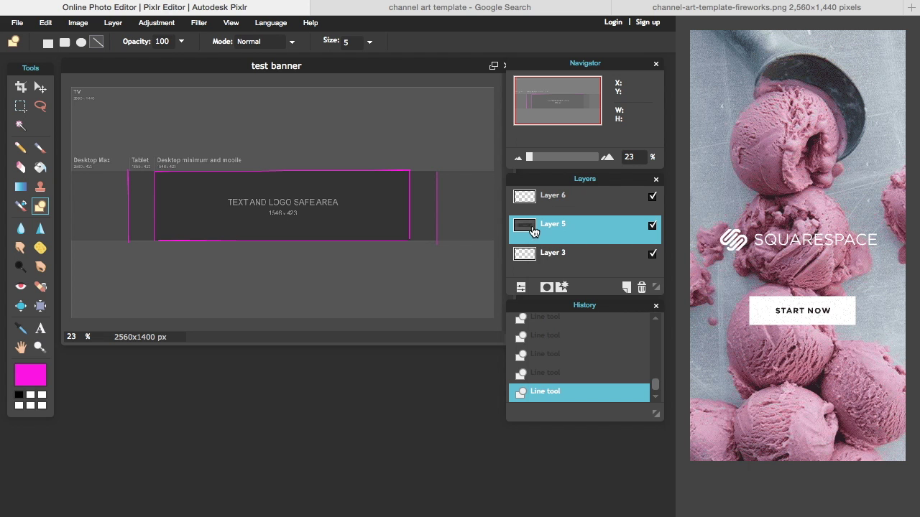
right_click(533, 225)
click(544, 233)
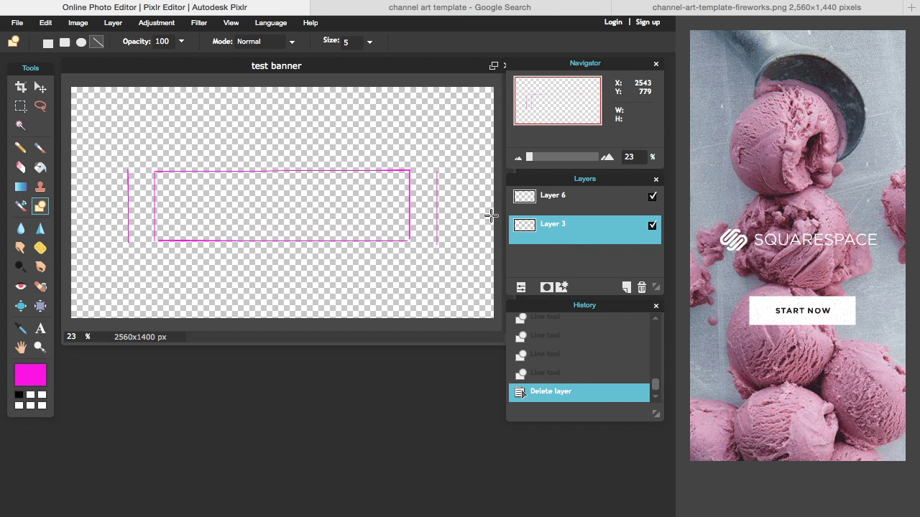
click(597, 202)
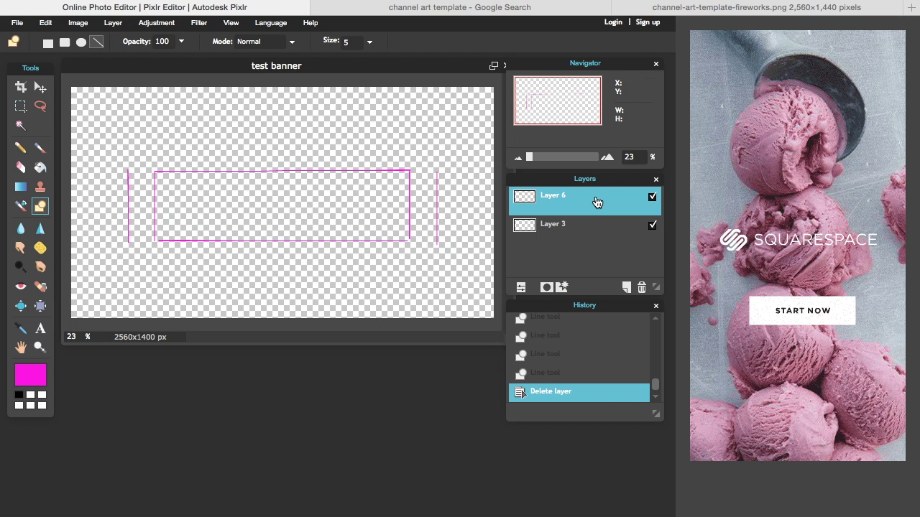
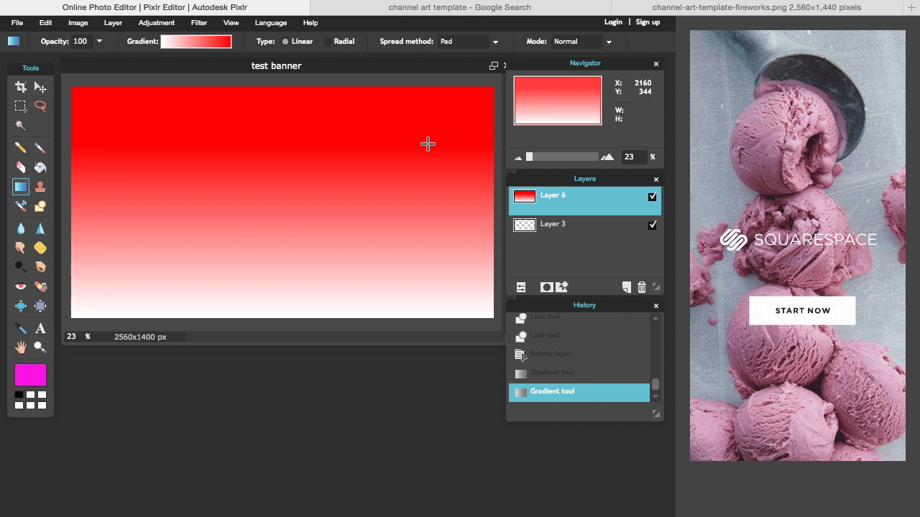
- Undo both red-to-white gradient fills on Layer 6
click(45, 22)
click(49, 41)
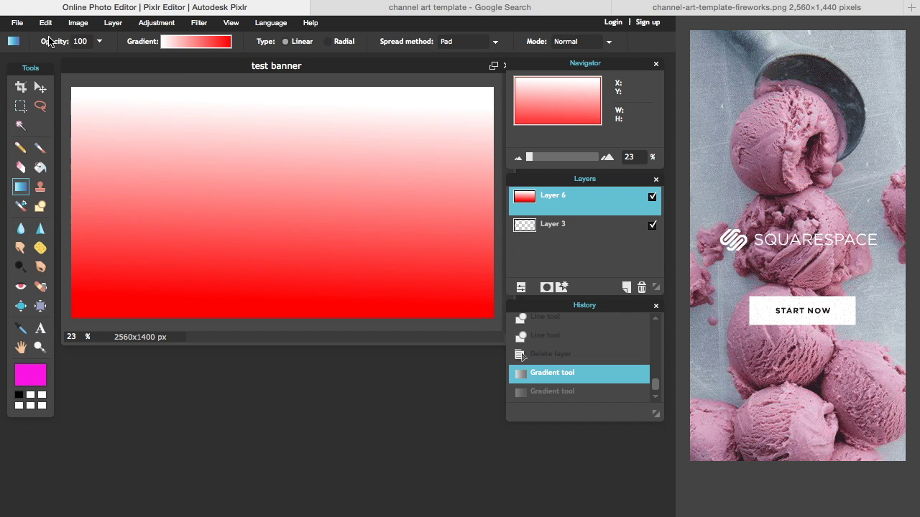
click(45, 22)
click(52, 40)
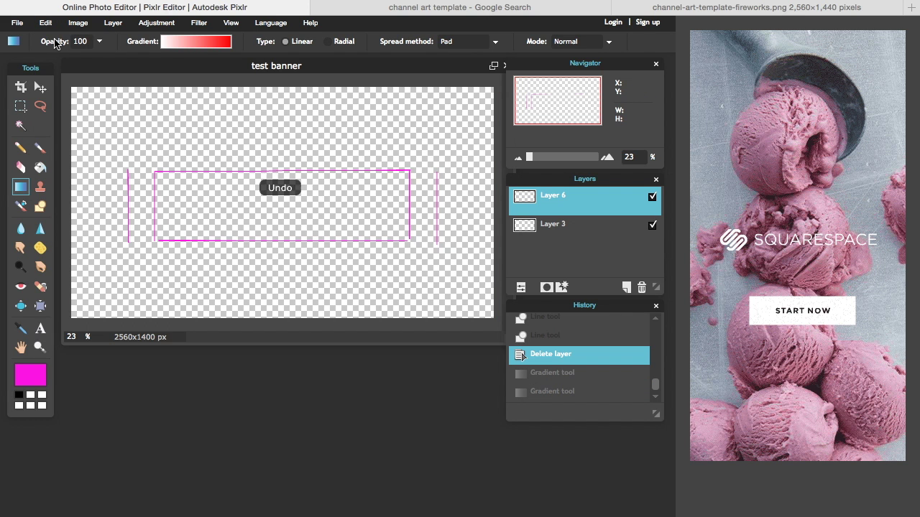
- Close the browser tab with the full-size template image and return to the Google image search
mouse_move(791, 2)
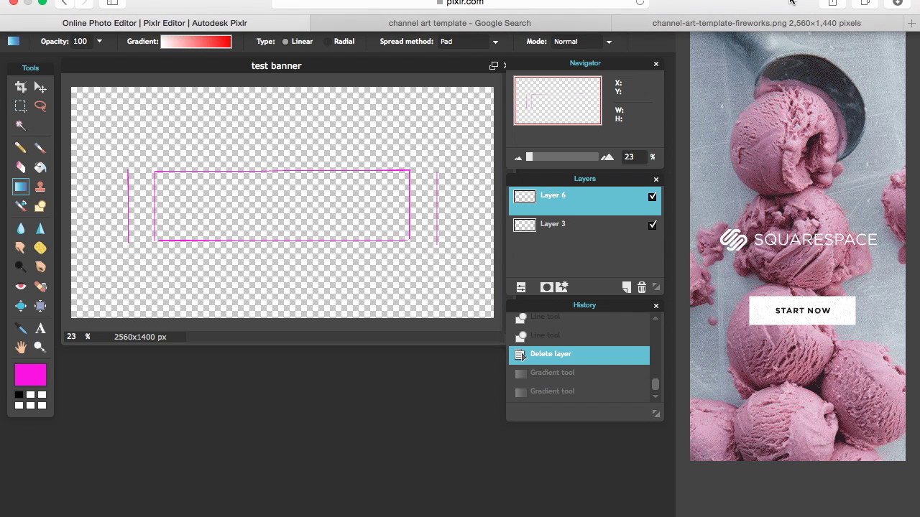
click(822, 27)
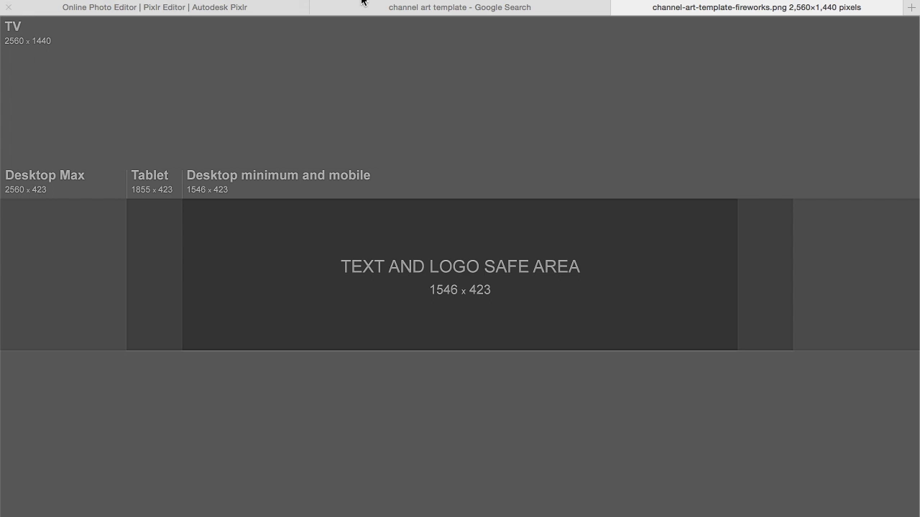
click(619, 7)
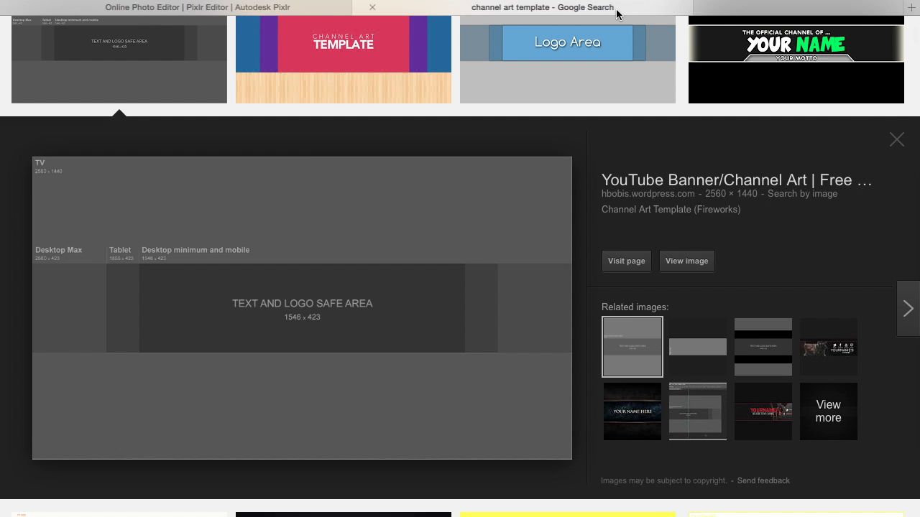
- Search Google Images for "blue grunge" and narrow the results to the Dark category
scroll(361, 72, up, 3)
triple_click(229, 40)
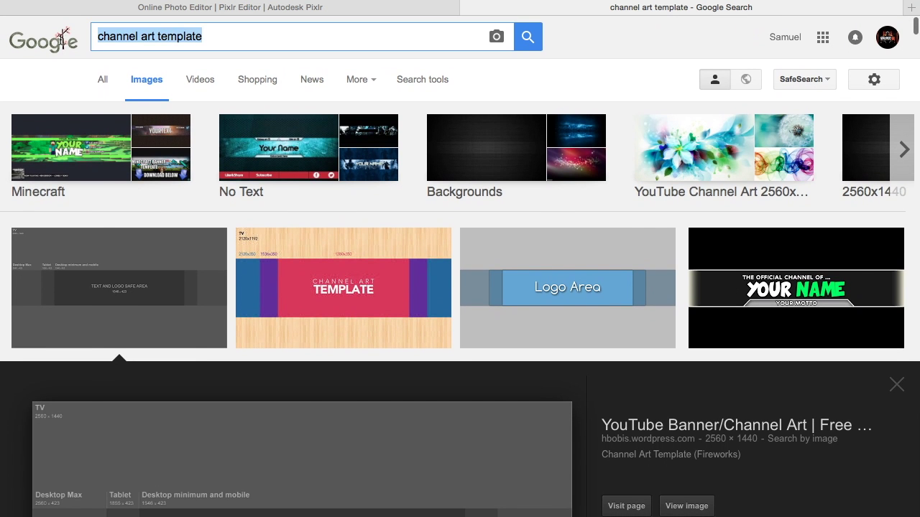
key(BackSpace)
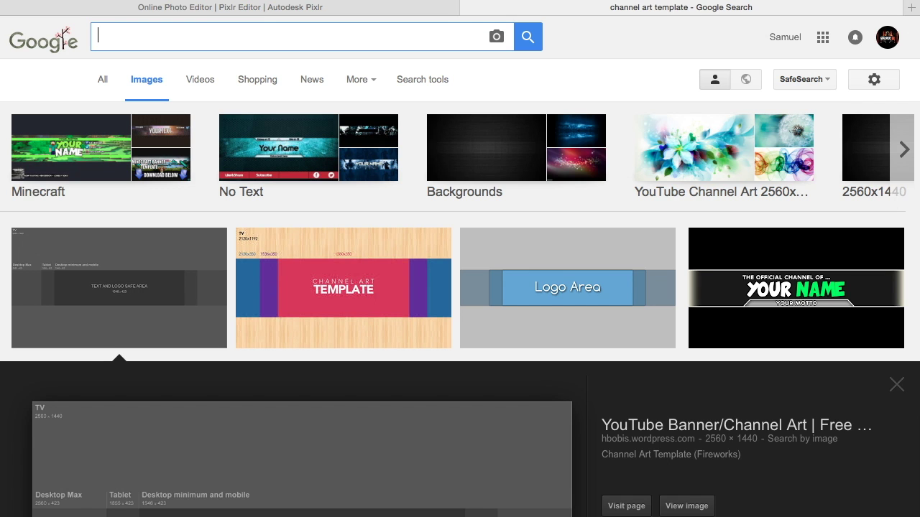
text(blue gr)
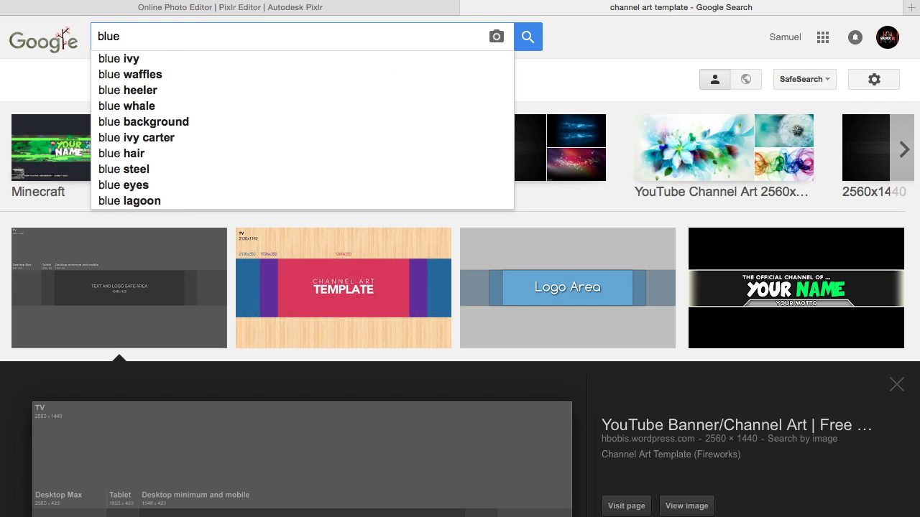
text(inge)
key(Return)
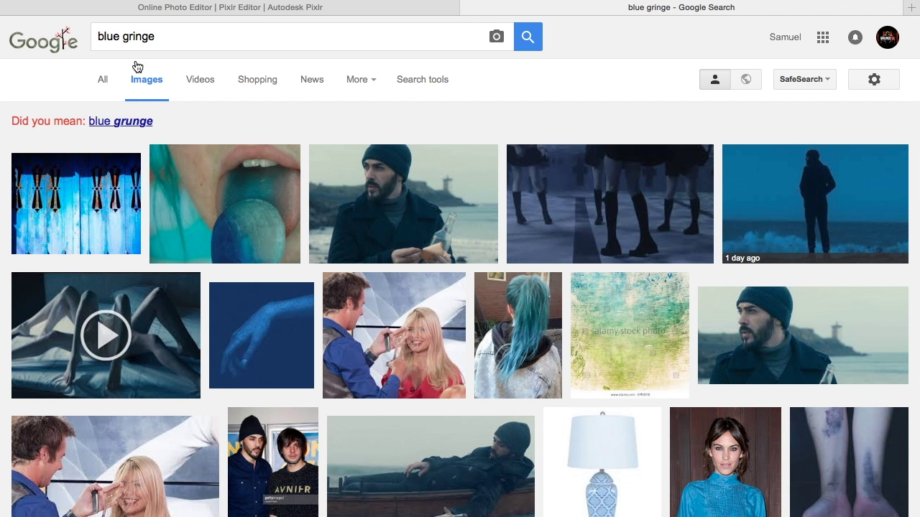
click(135, 122)
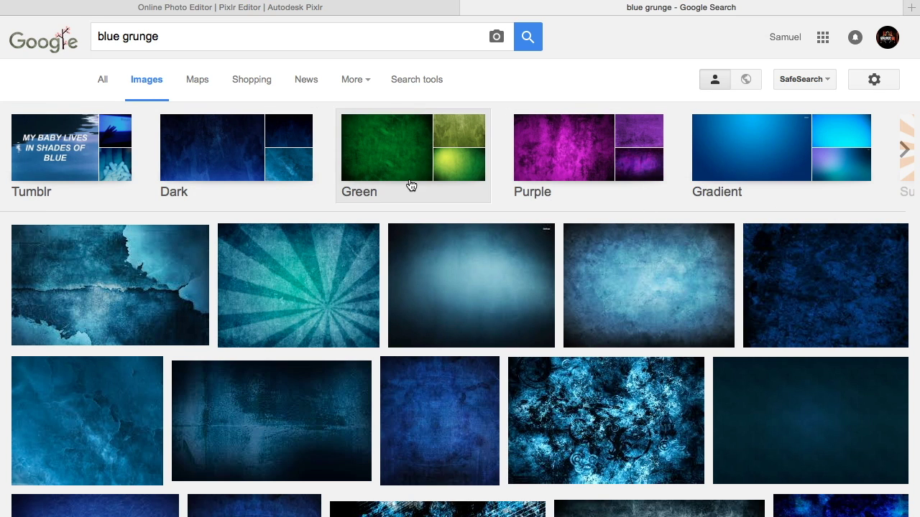
click(209, 149)
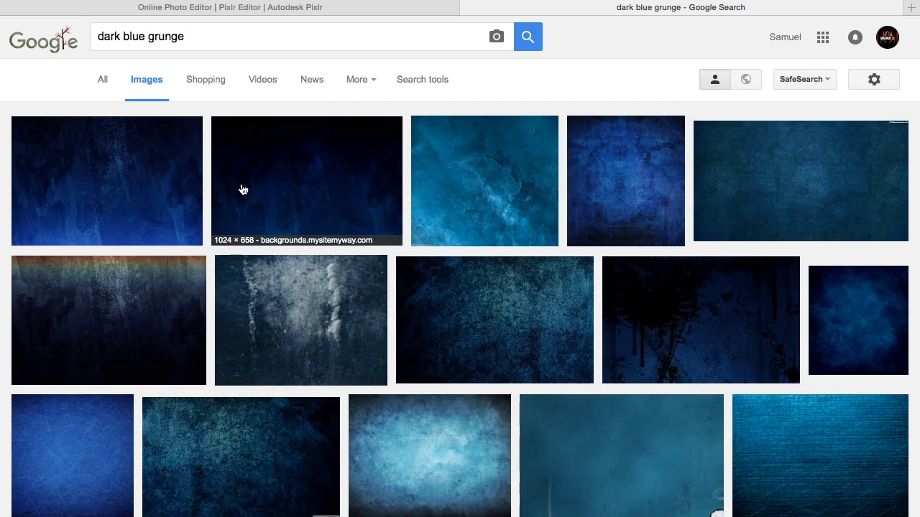
- Save the first dark blue grunge image as "blue gringe" in the Backgrounds folder
click(129, 197)
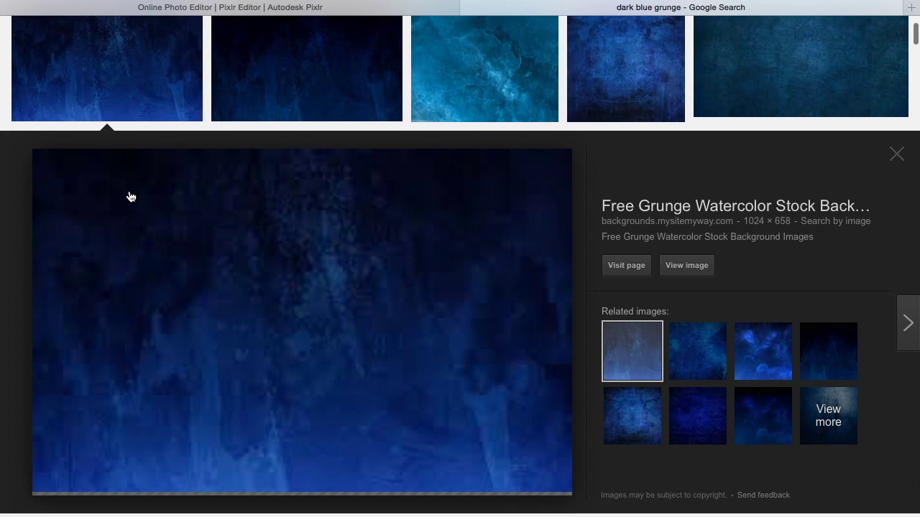
right_click(286, 350)
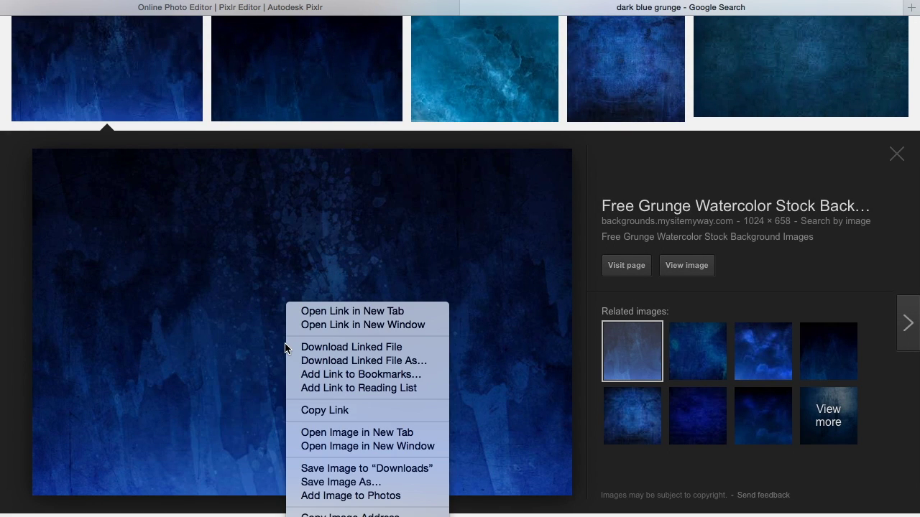
click(353, 485)
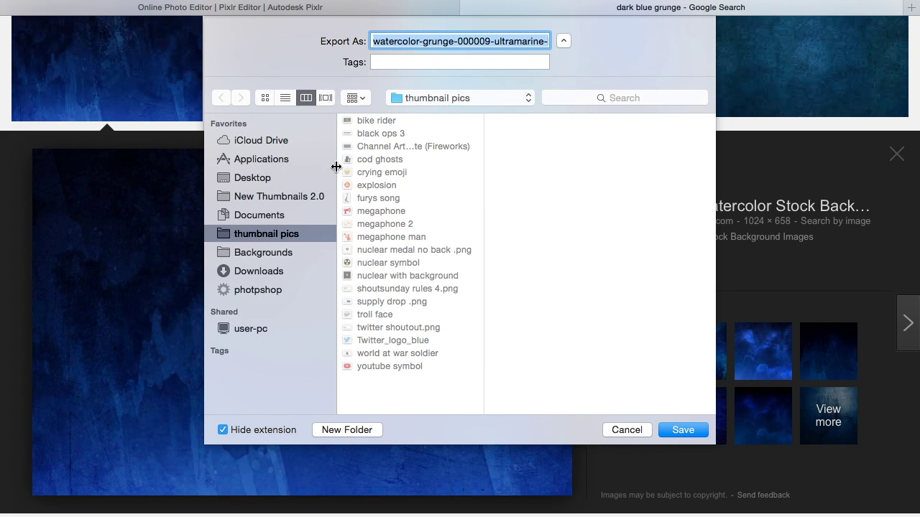
click(267, 254)
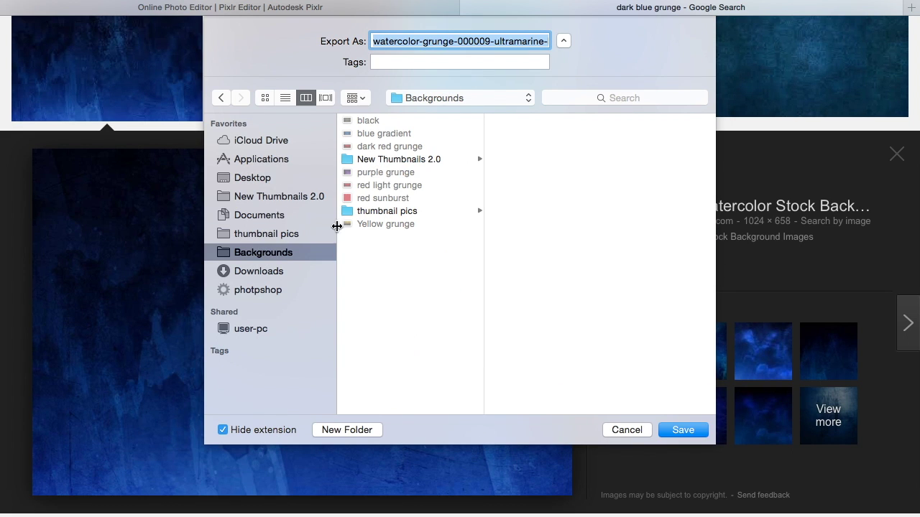
key(BackSpace)
text(blue gringe)
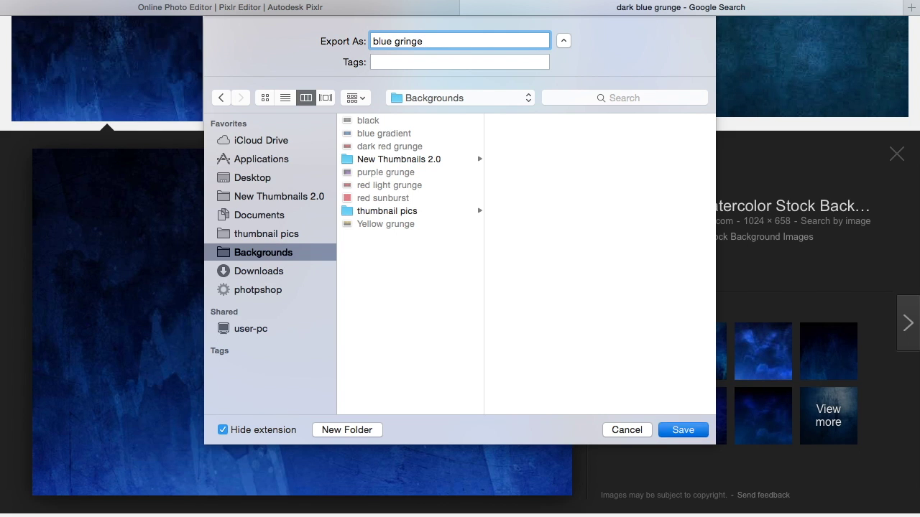
key(Return)
- Switch back to Pixlr Editor, select Layer 3 and bring up the file picker for opening an image
click(378, 6)
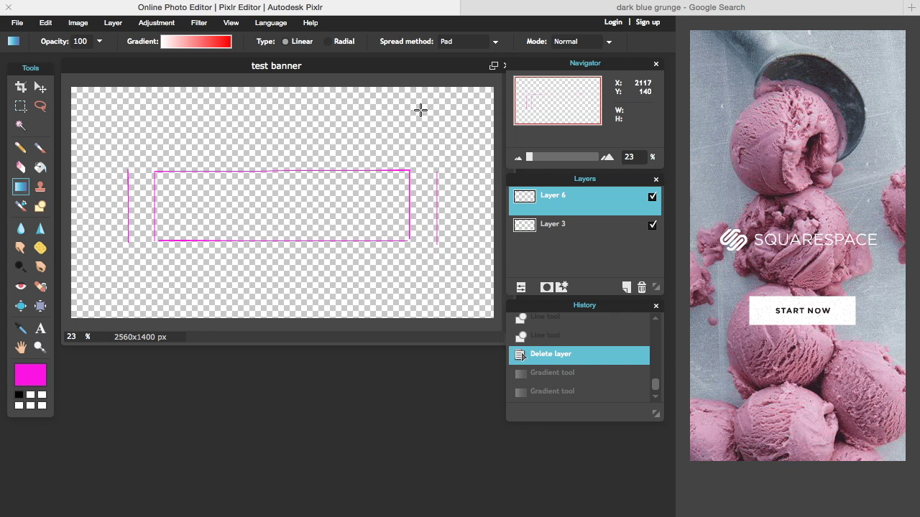
click(583, 229)
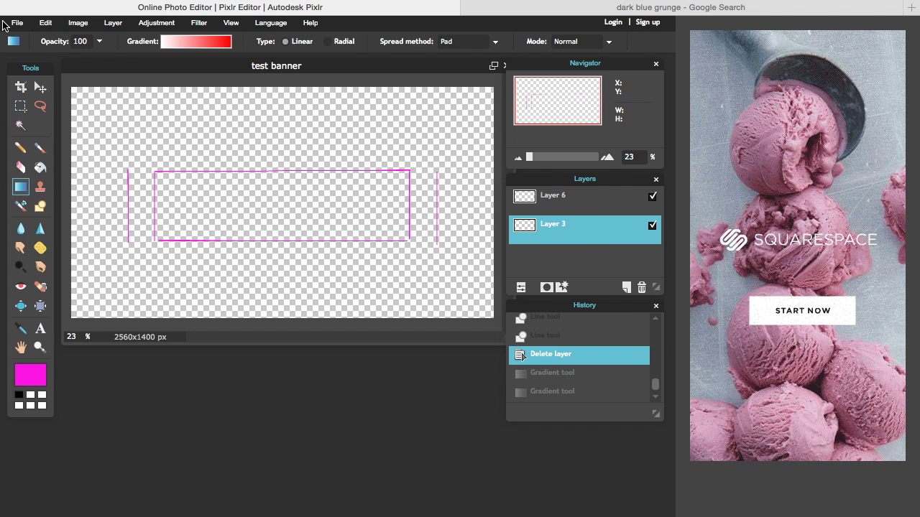
click(14, 22)
click(33, 45)
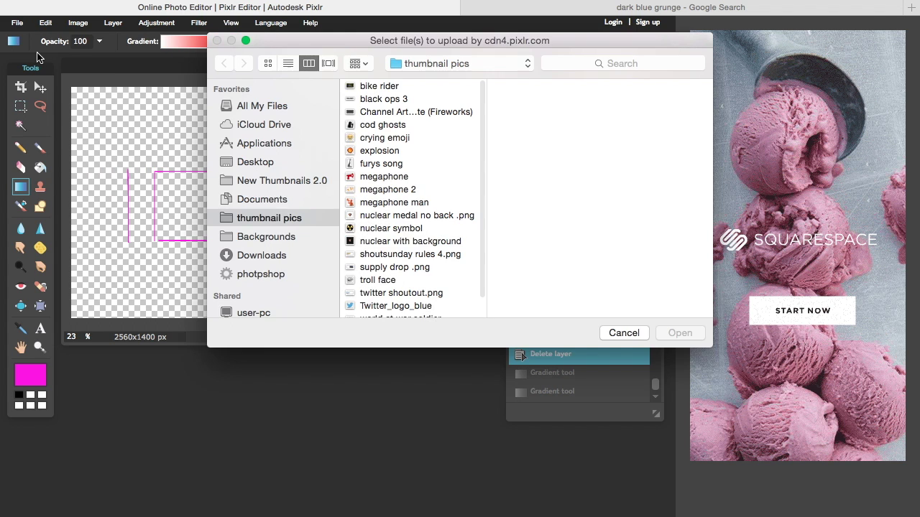
- Try to find the saved background image by searching this Mac for "blue grin"
click(598, 57)
text(blue)
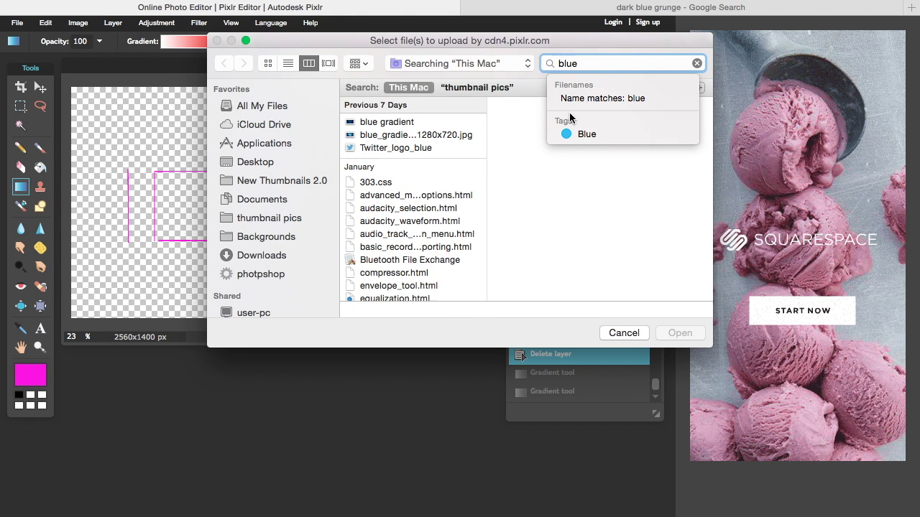
text( gring)
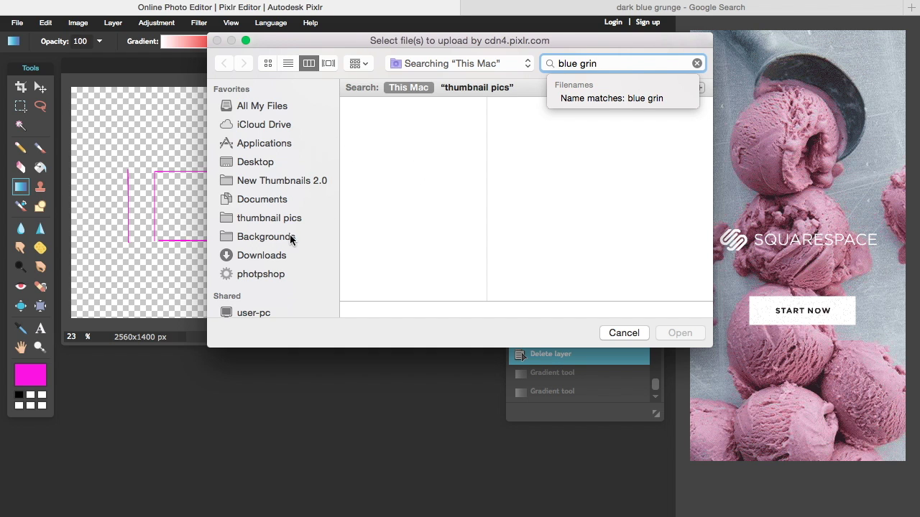
- Open the "blue gringe" image from the Backgrounds folder
click(233, 238)
click(414, 114)
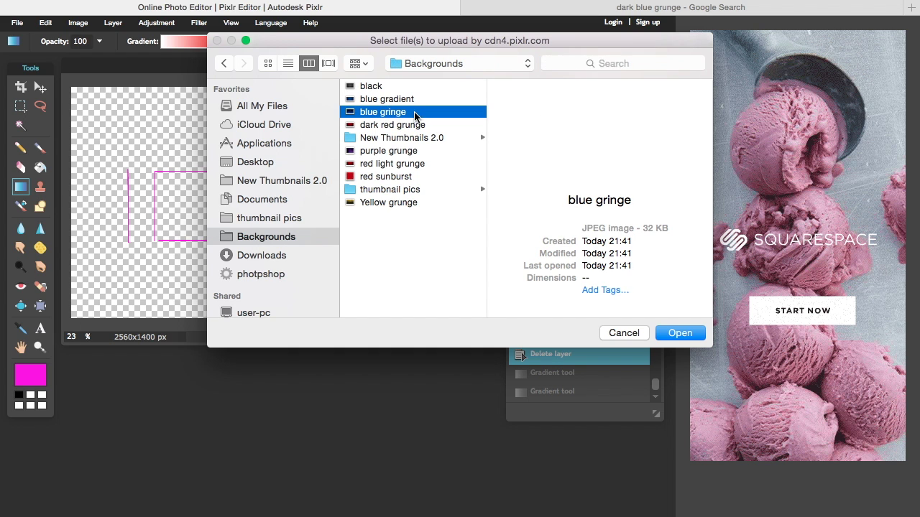
click(680, 333)
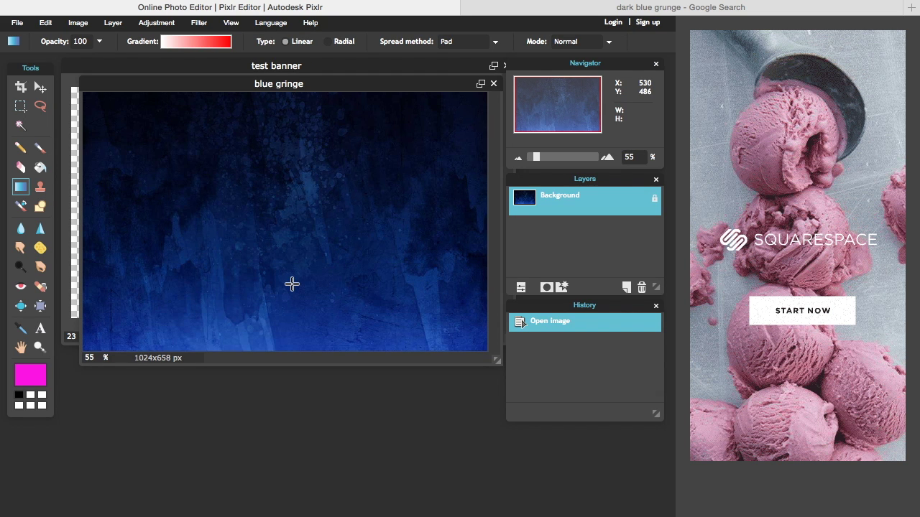
- Copy the entire "blue gringe" image, close it without saving, and paste it above Layer 3 in the test banner
key(ctrl+a)
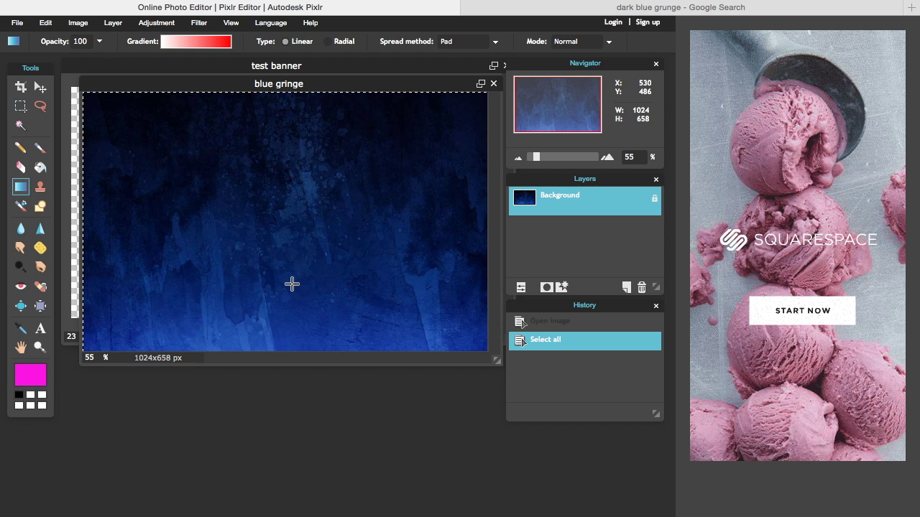
key(ctrl+c)
click(493, 83)
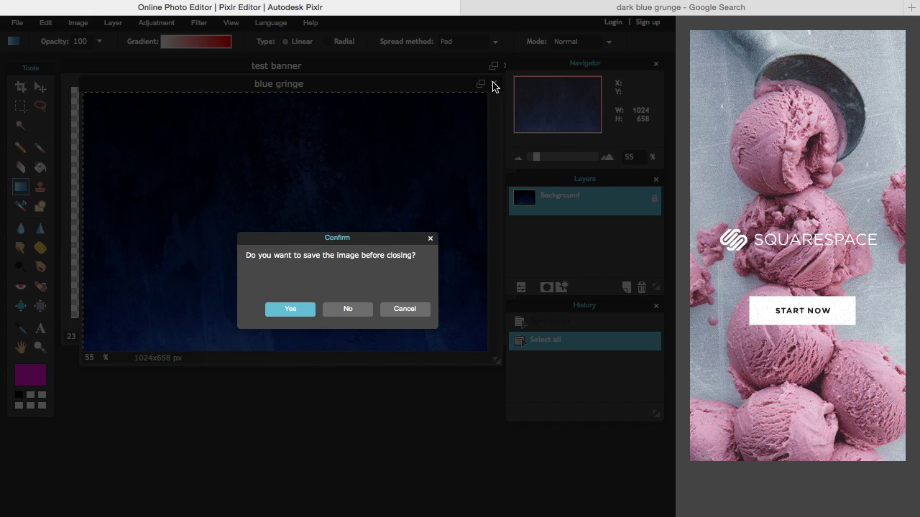
click(351, 310)
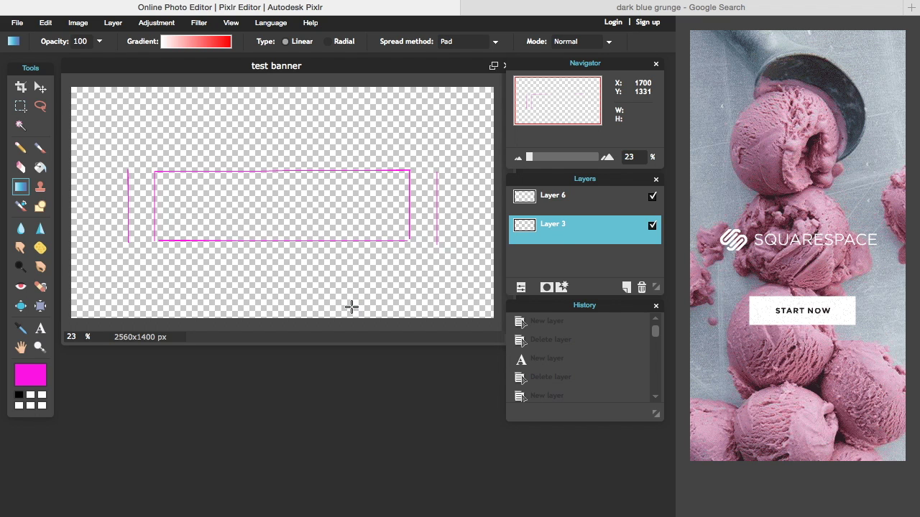
key(ctrl+v)
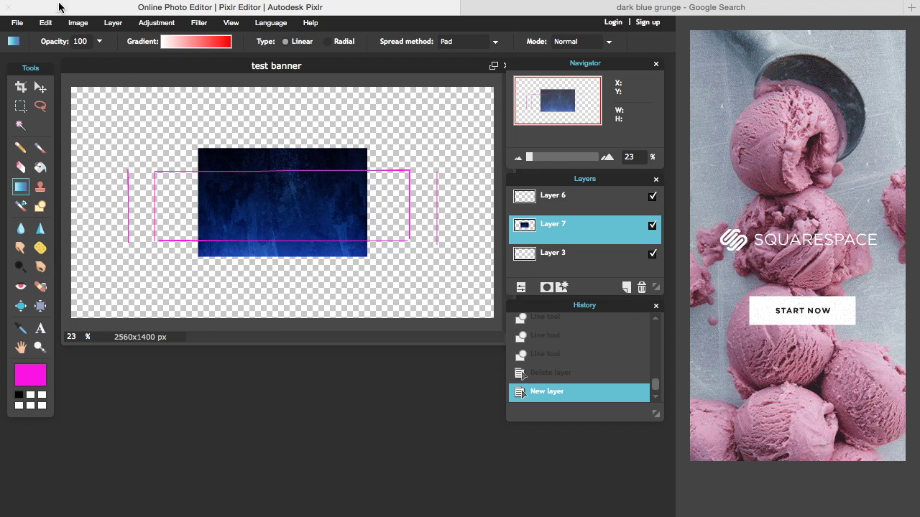
- Free transform the pasted grunge image so it extends slightly past all edges of the banner canvas, and apply the change
click(49, 23)
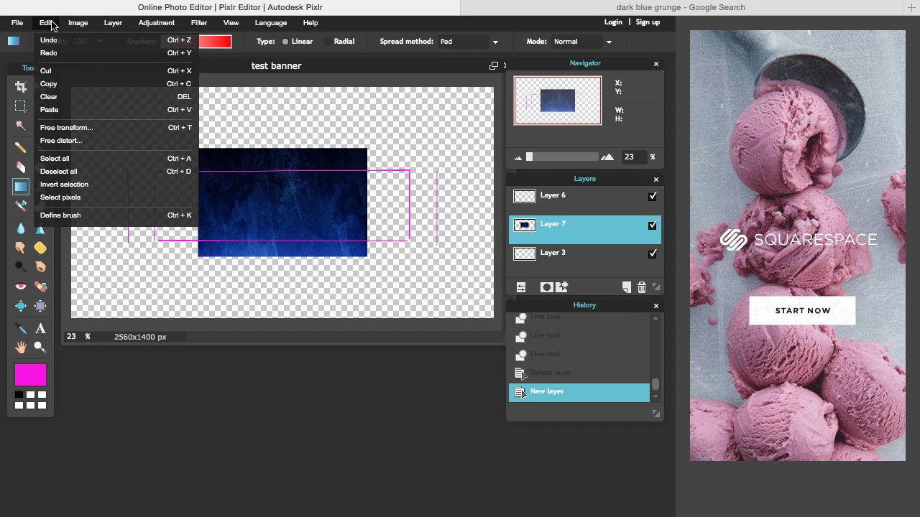
click(93, 128)
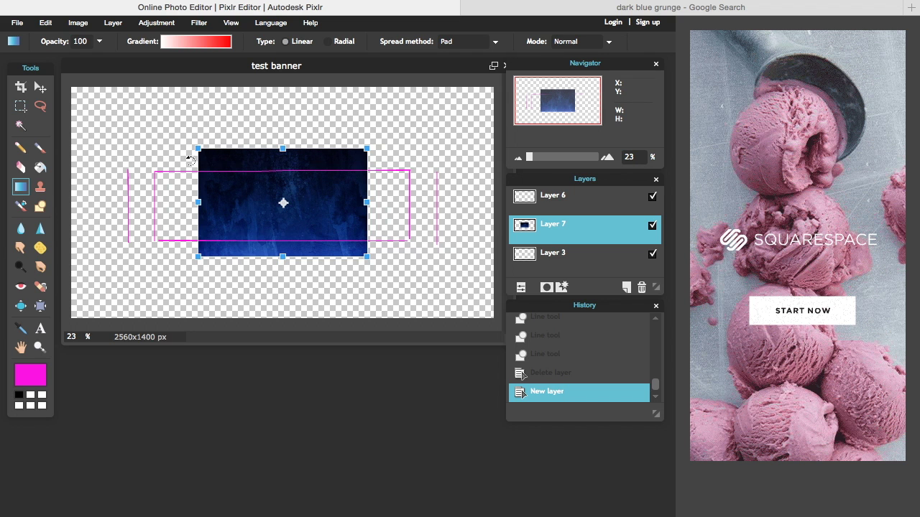
drag(199, 149, 64, 84)
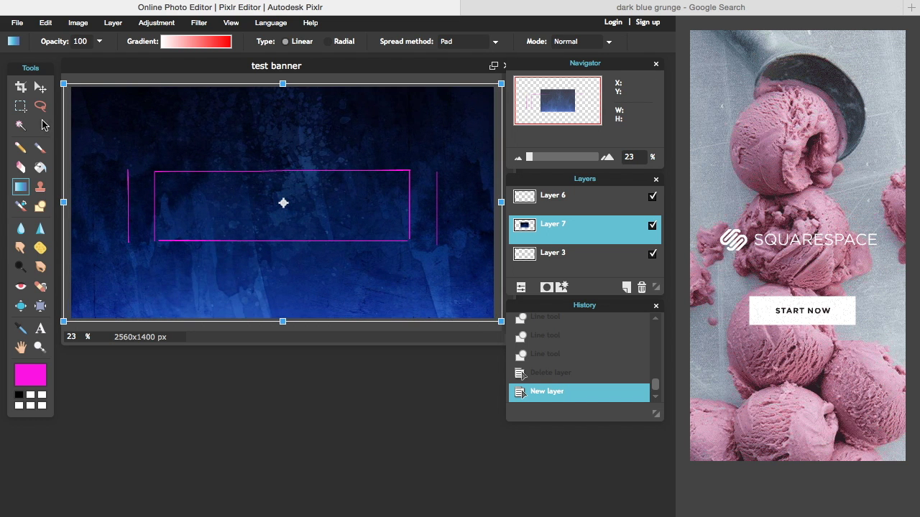
mouse_move(63, 84)
mouse_down()
mouse_move(567, 386)
mouse_move(288, 237)
mouse_move(427, 191)
mouse_move(429, 143)
mouse_move(351, 115)
mouse_move(331, 126)
mouse_move(339, 31)
mouse_move(97, 76)
mouse_move(45, 67)
mouse_move(54, 82)
mouse_up()
click(316, 443)
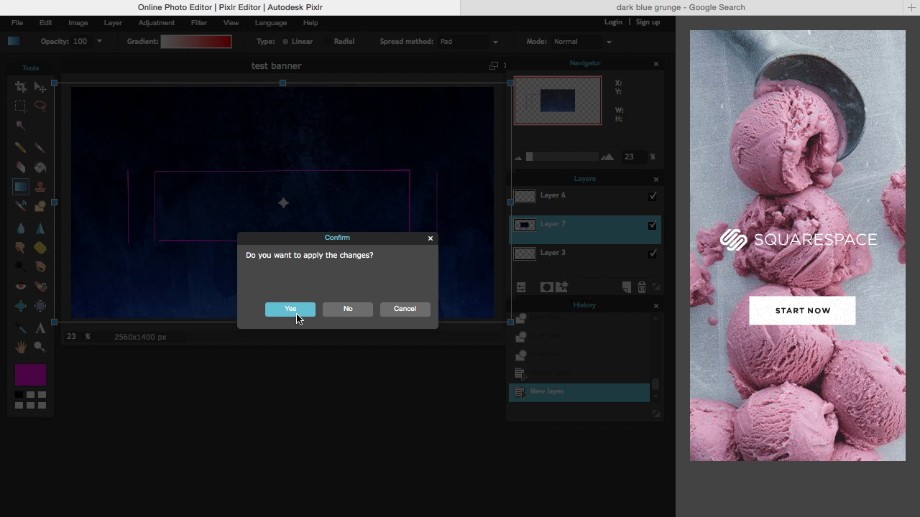
click(414, 312)
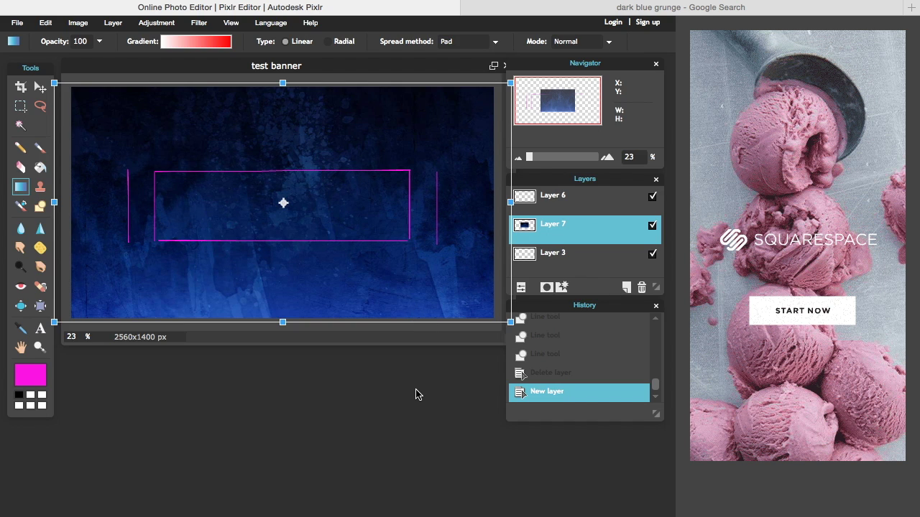
click(415, 394)
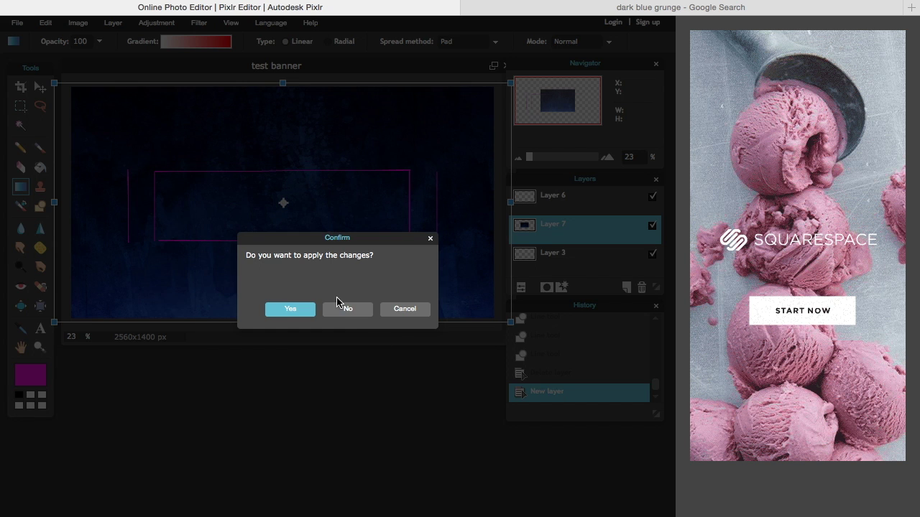
click(290, 309)
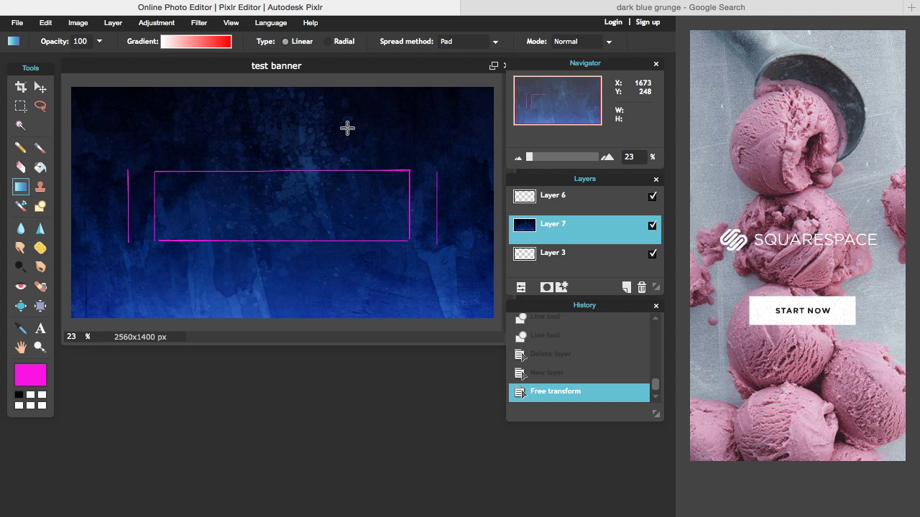
- Add the text "test banner" in near-white (faf7fa) inside the upper part of the magenta safe-area rectangle
click(40, 329)
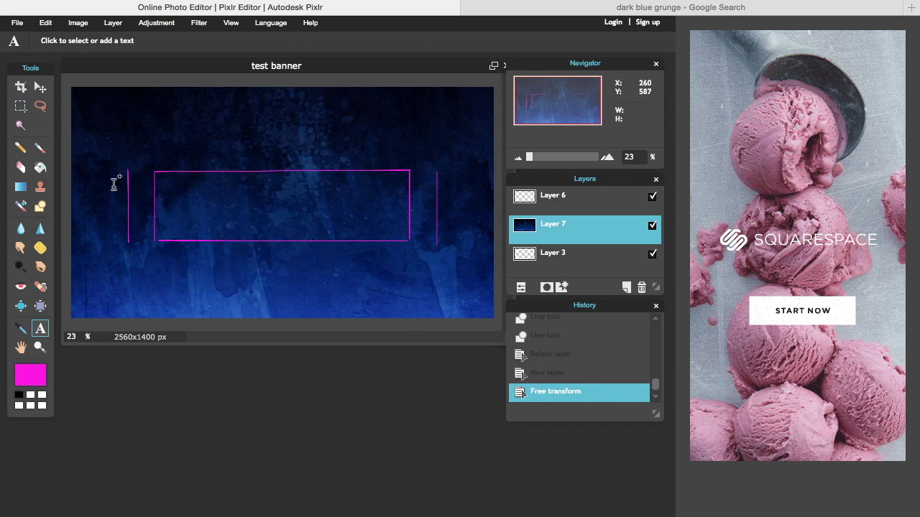
click(221, 189)
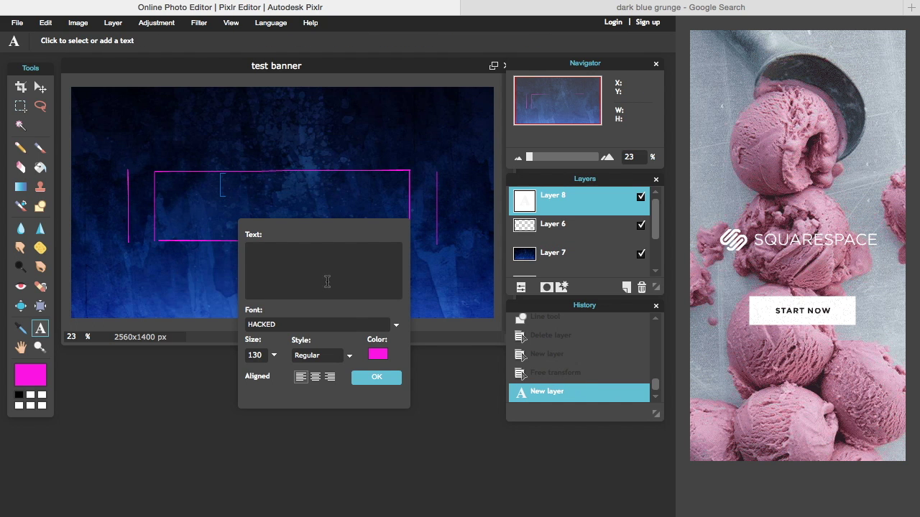
click(378, 353)
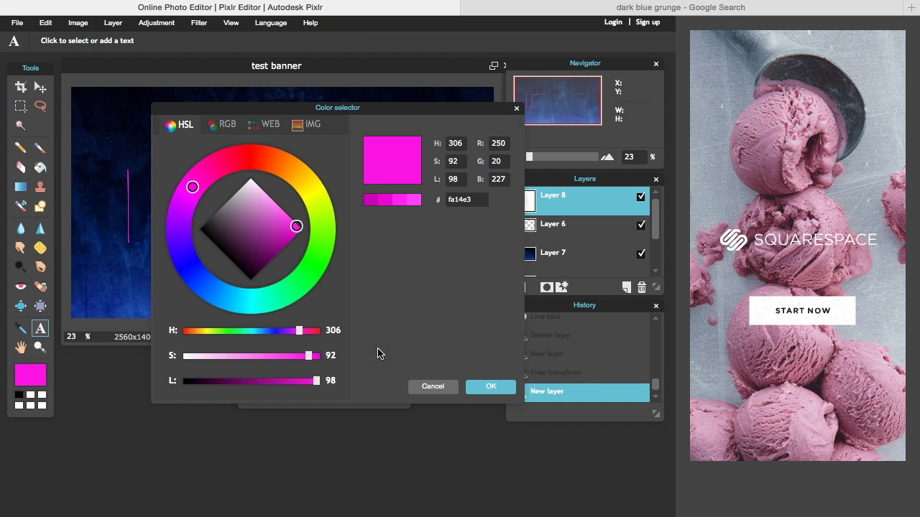
click(251, 183)
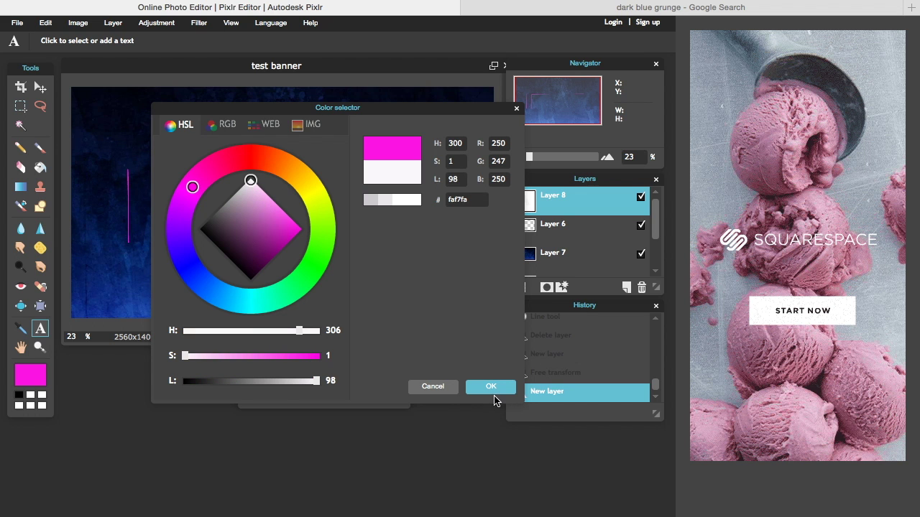
click(493, 387)
text(test banner)
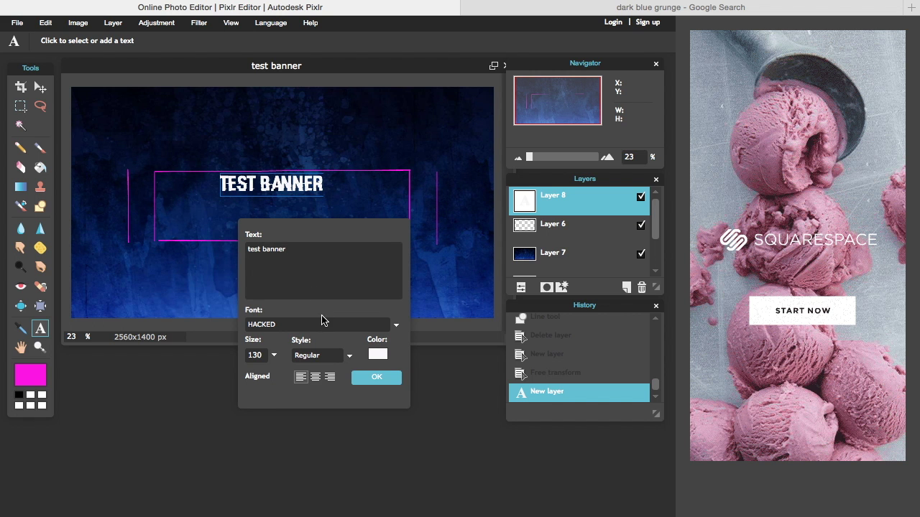
- Set the banner text's font to Phosphate Inline and accept the text
click(321, 317)
drag(401, 388, 379, 457)
scroll(379, 449, up, 20)
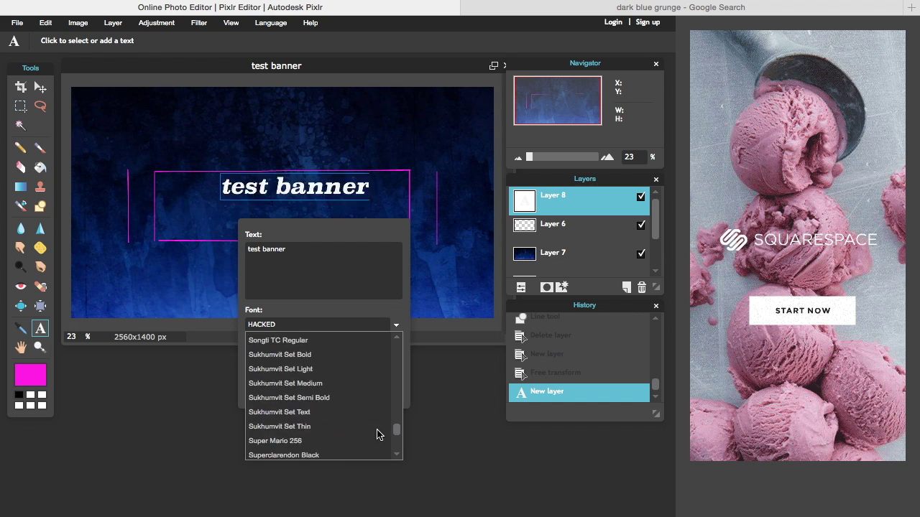
scroll(377, 423, up, 15)
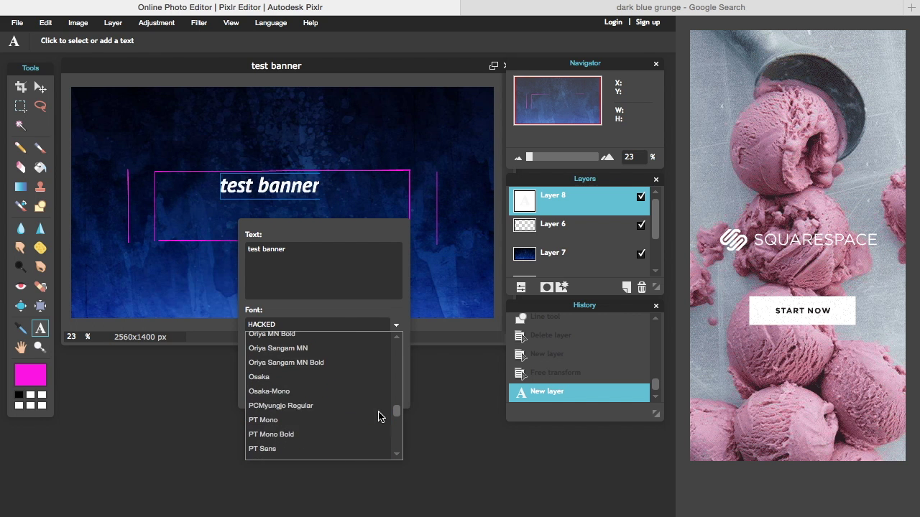
scroll(378, 417, down, 5)
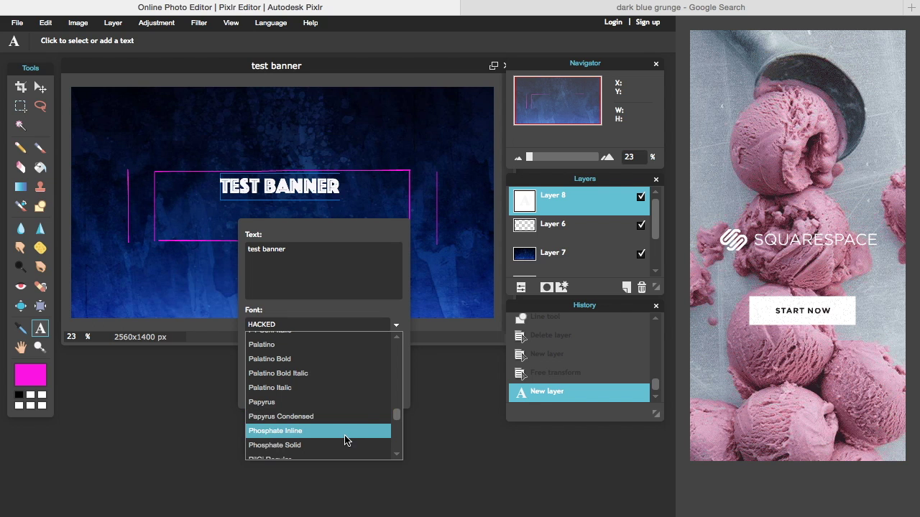
click(344, 431)
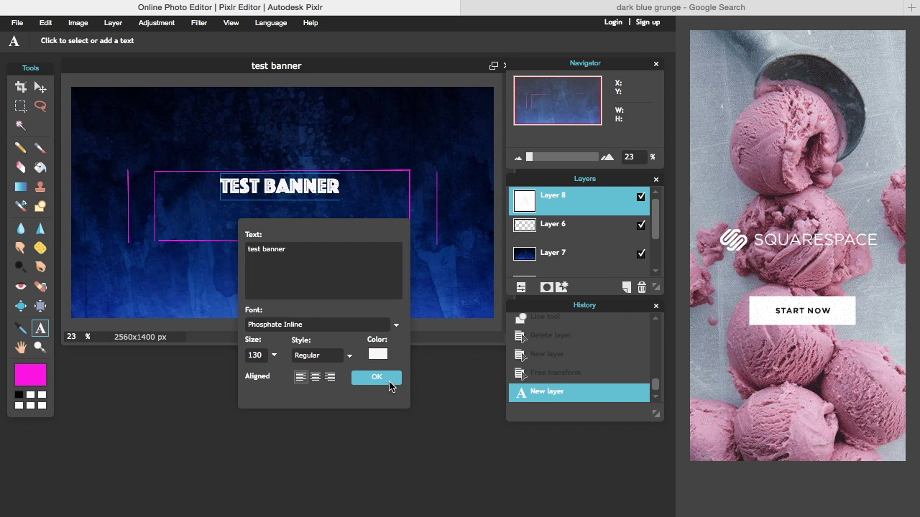
click(376, 377)
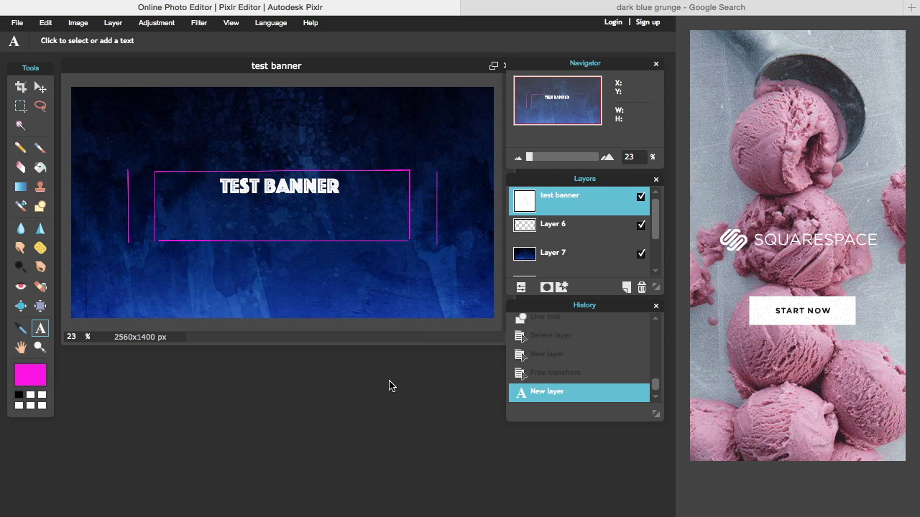
click(332, 187)
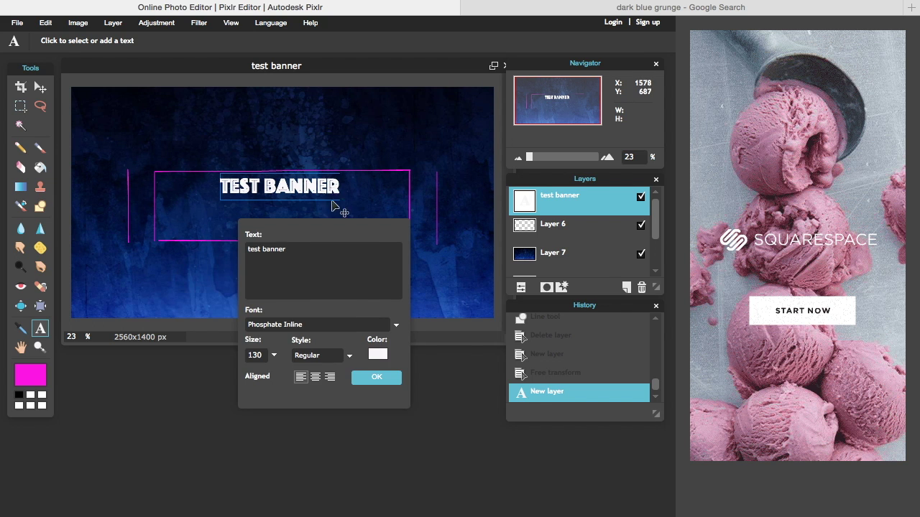
click(370, 379)
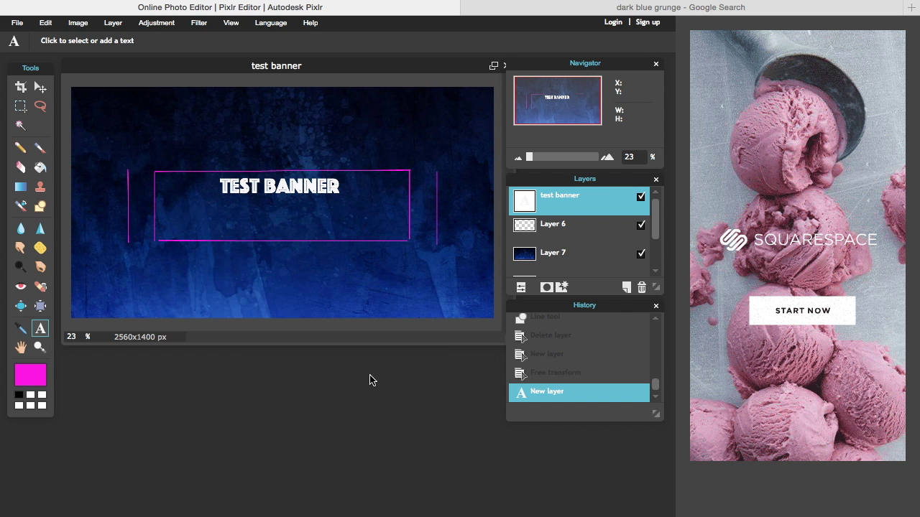
- Rasterize the "test banner" text layer and try out Free transform on it, discarding the transform
right_click(577, 212)
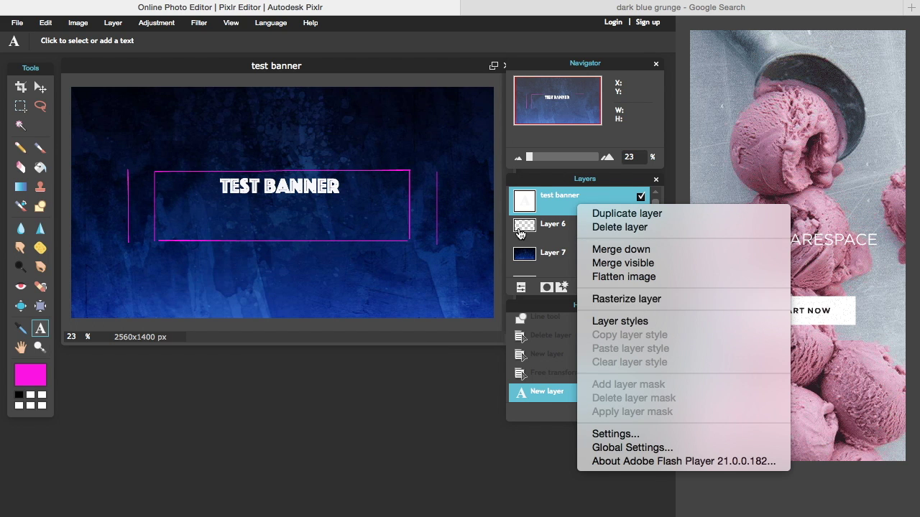
click(615, 299)
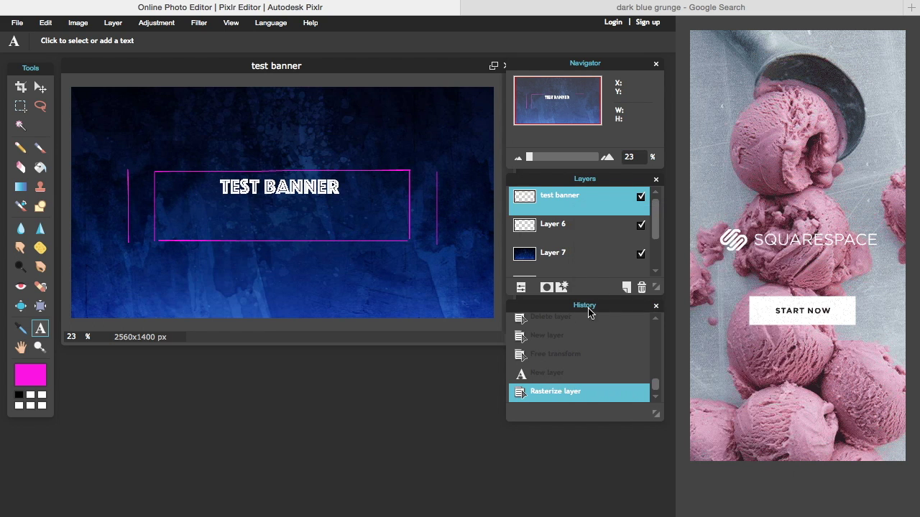
click(45, 23)
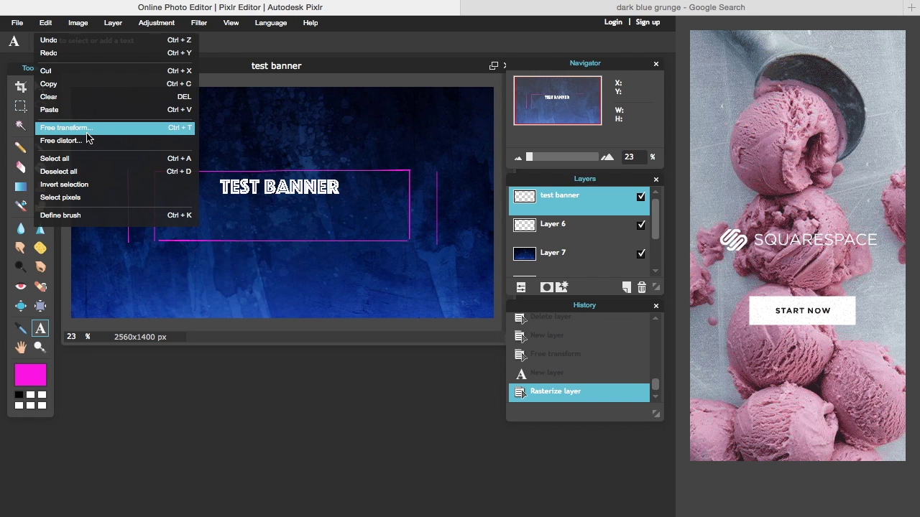
click(87, 143)
click(31, 22)
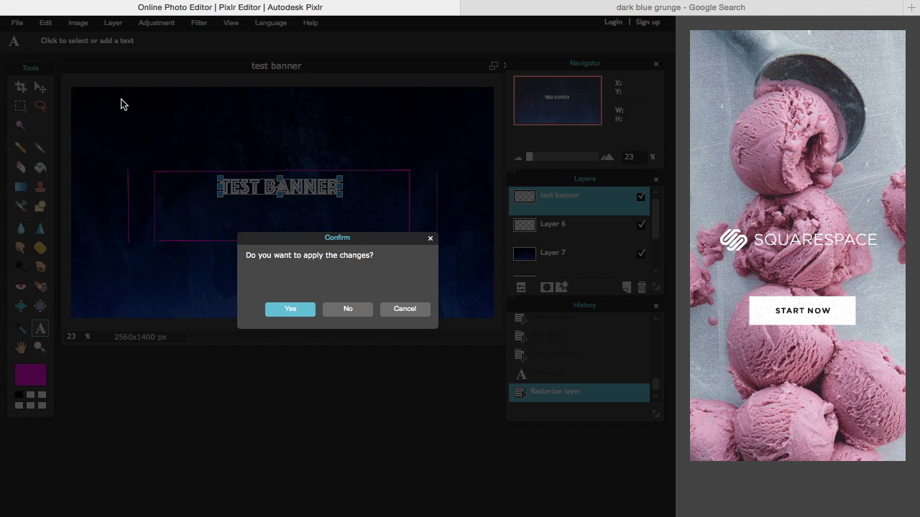
click(390, 314)
click(31, 28)
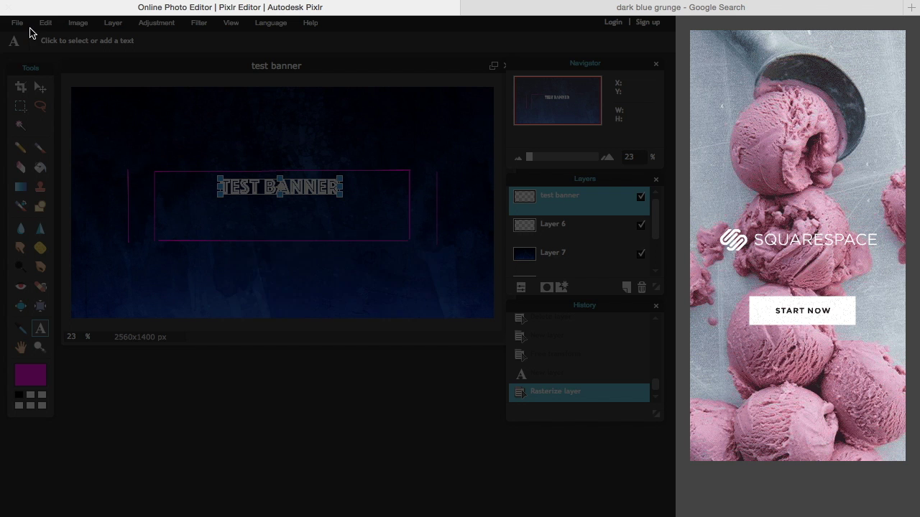
click(350, 309)
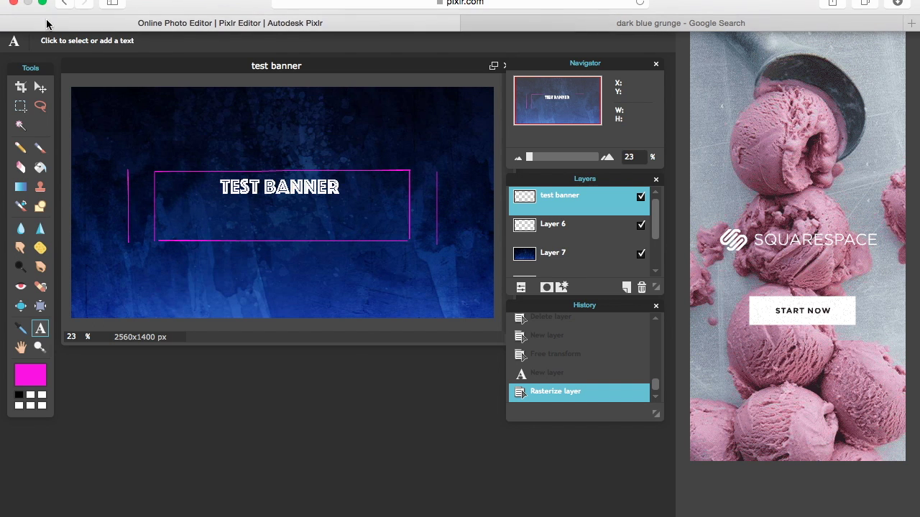
- Undo the rasterizing of the "test banner" text layer
click(45, 24)
click(45, 24)
click(46, 25)
click(48, 40)
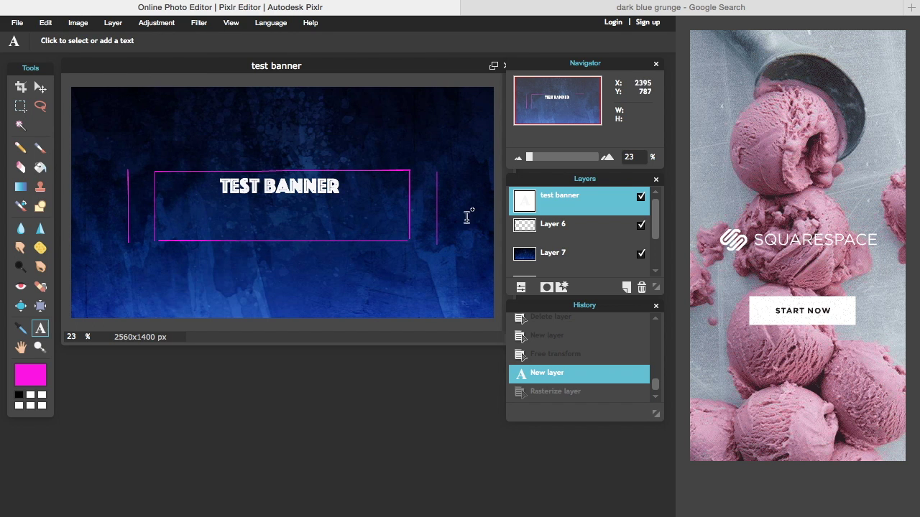
- Try to start Free transform on the unrasterized "test banner" text layer
click(45, 23)
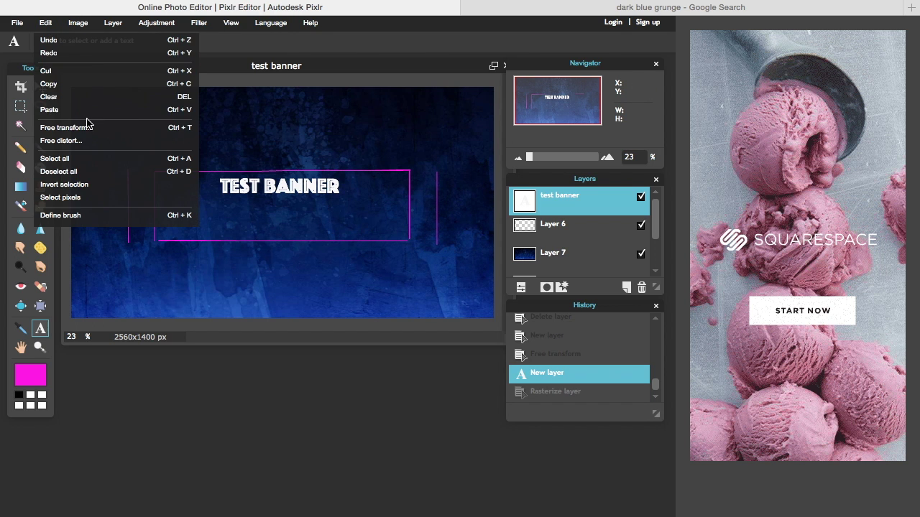
click(87, 124)
click(44, 22)
click(86, 133)
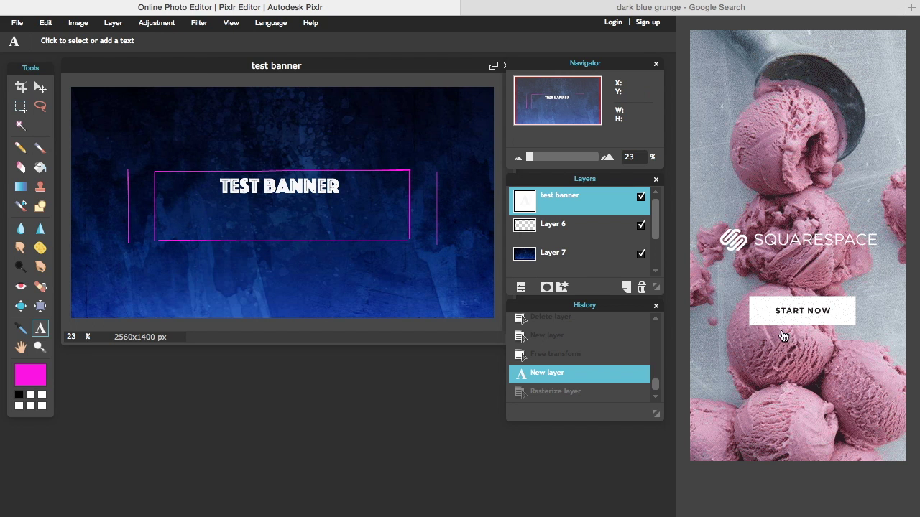
- Rasterize the "test banner" text layer and enlarge it with Free transform to nearly fill the inner magenta frame, applying the changes
right_click(594, 208)
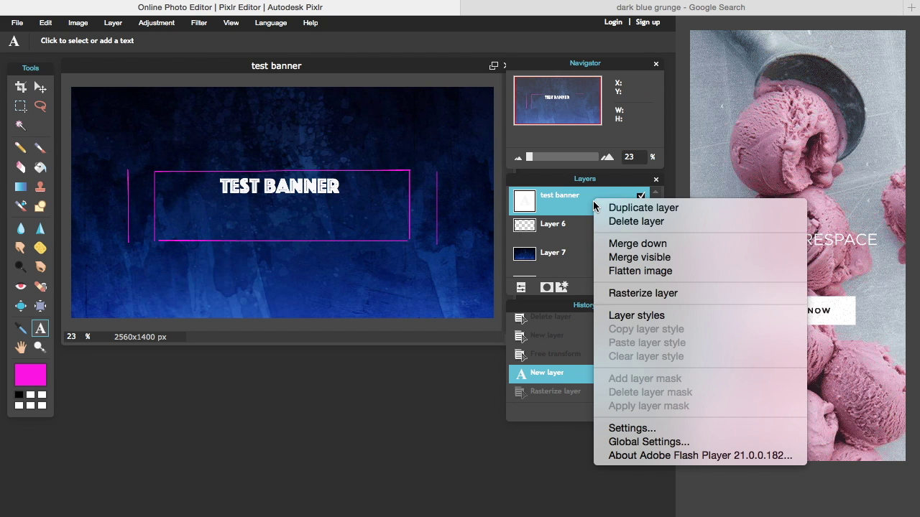
click(648, 294)
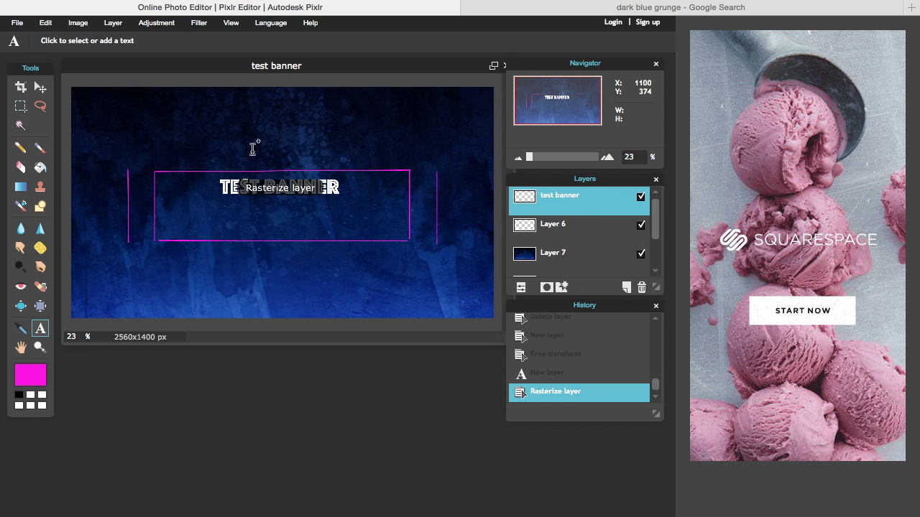
click(44, 23)
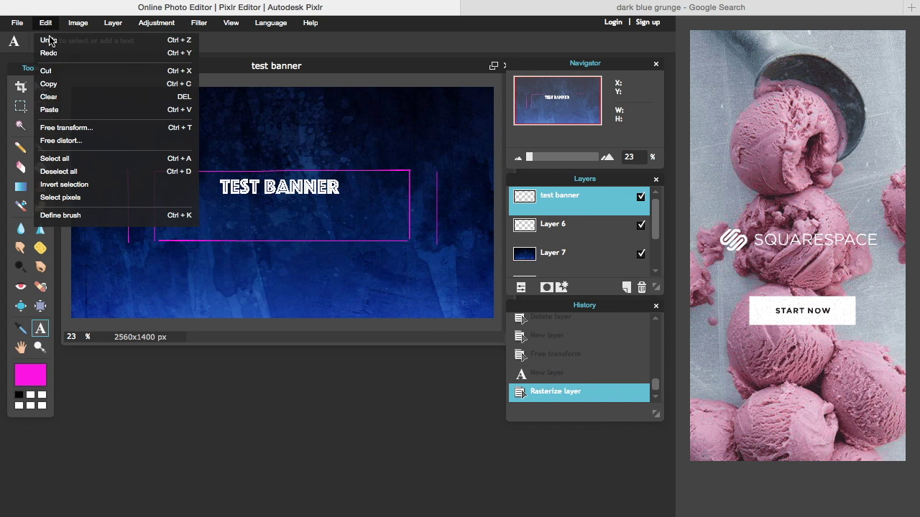
click(93, 127)
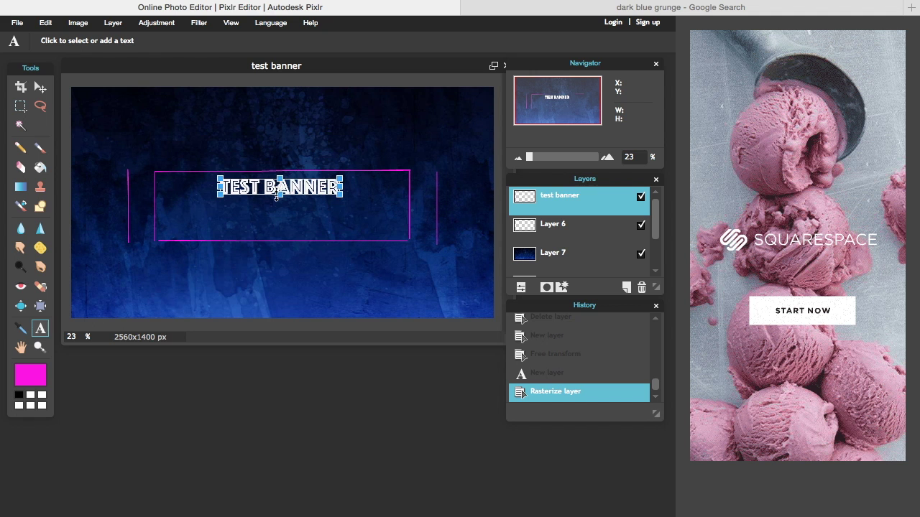
drag(277, 195, 278, 209)
drag(343, 186, 363, 204)
click(368, 127)
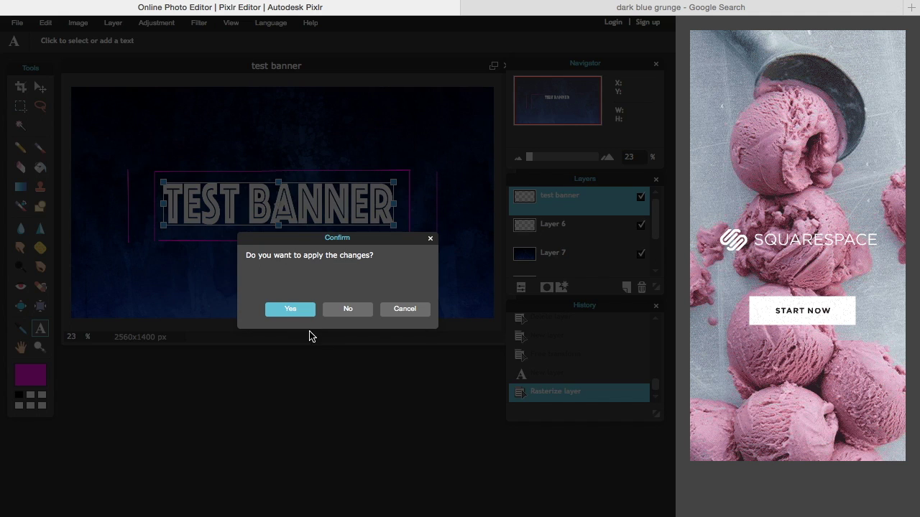
click(290, 310)
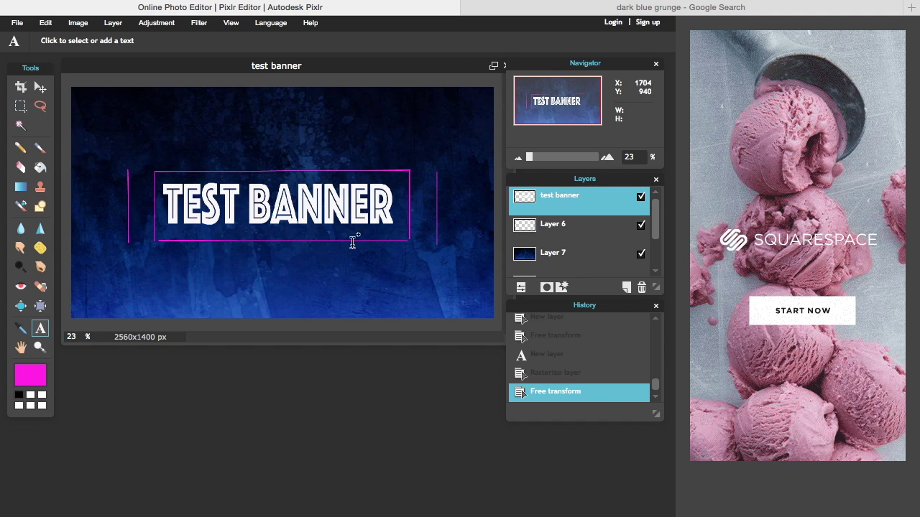
- Open the layer styles of the "test banner" layer and try out a drop shadow, leaving it switched off
right_click(533, 199)
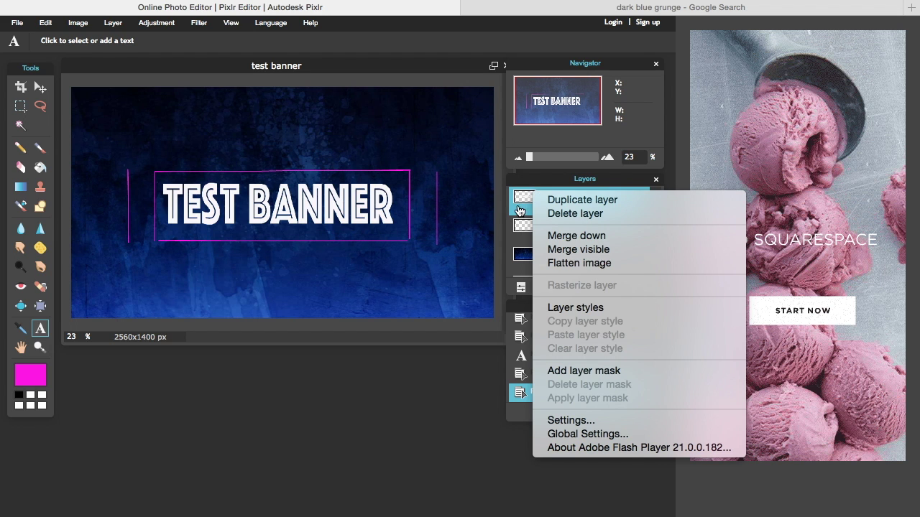
click(586, 309)
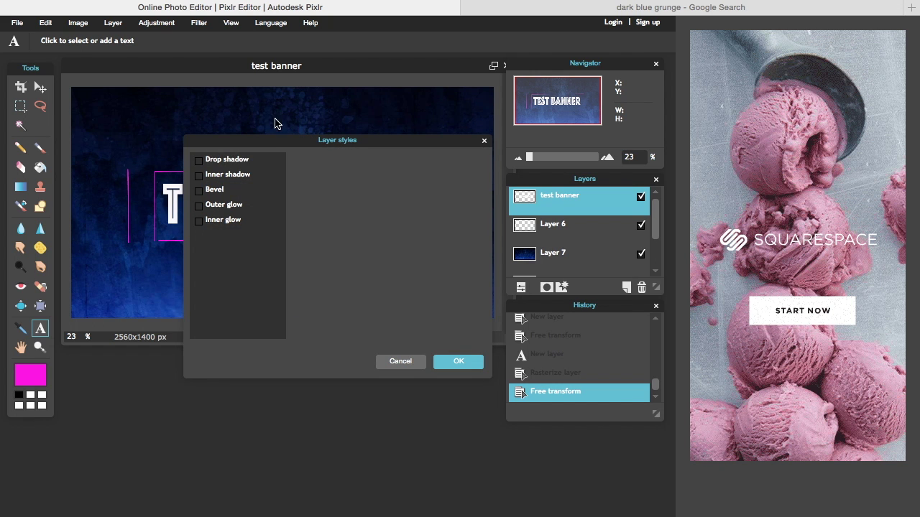
click(235, 166)
drag(291, 146, 292, 344)
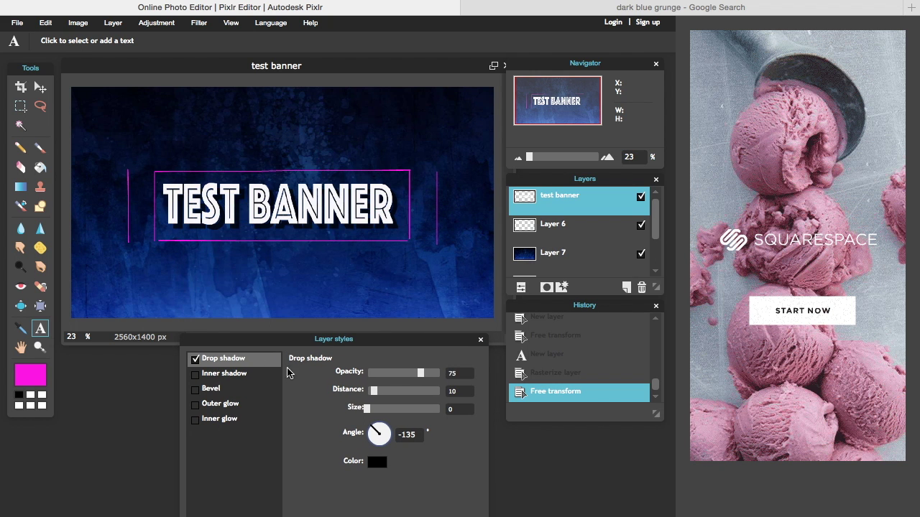
click(196, 360)
- Add a near-black outer glow to the banner text, trying out a large size and settling on 28
click(217, 406)
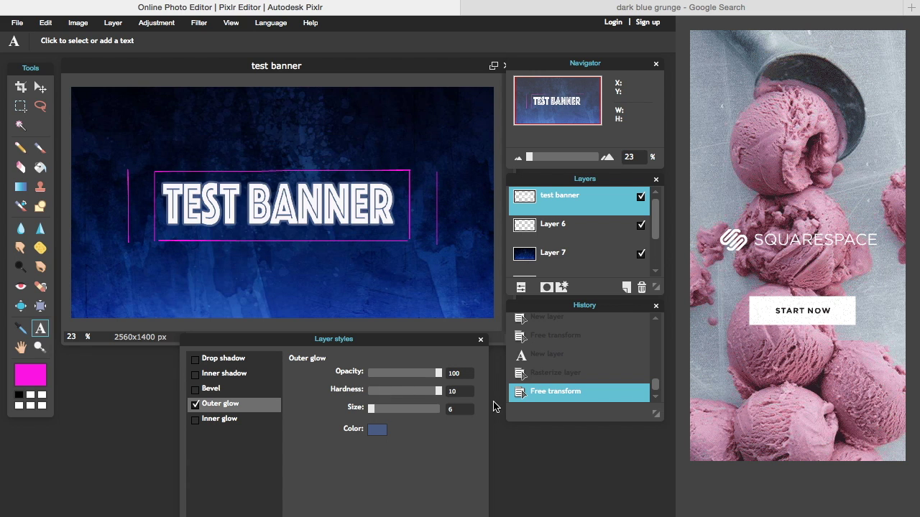
click(384, 434)
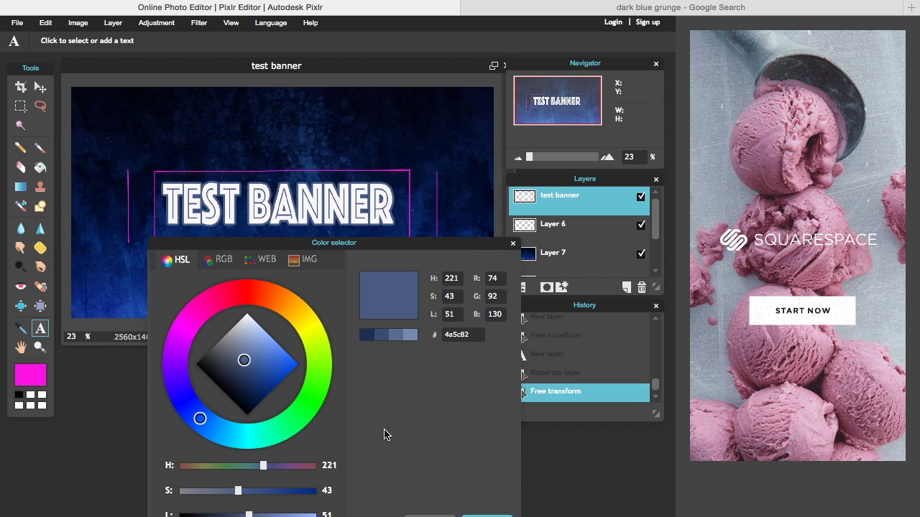
click(203, 367)
click(474, 514)
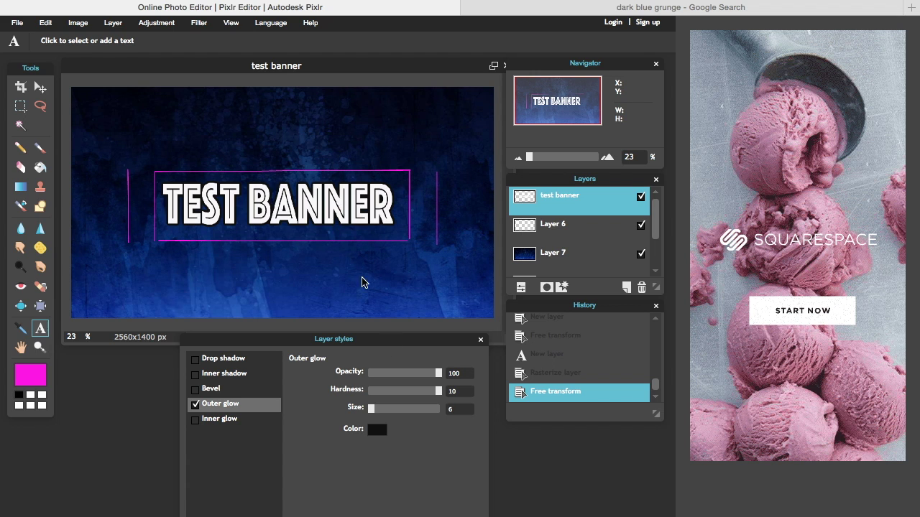
drag(371, 411, 438, 410)
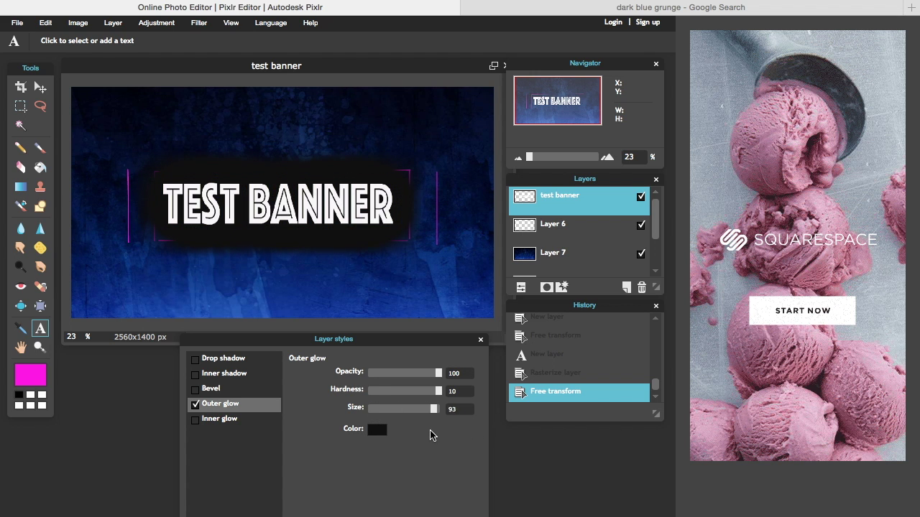
click(385, 409)
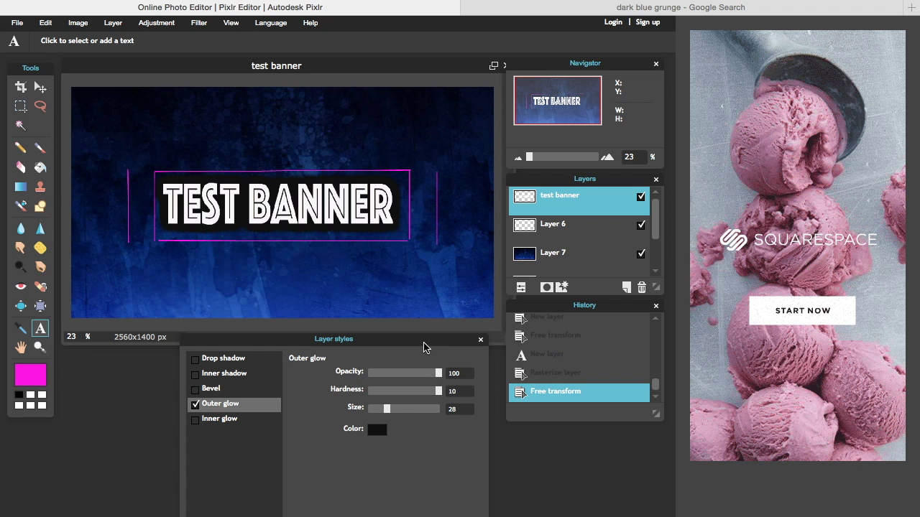
- Try the drop shadow together with the outer glow, switch it off again and accept the layer styles
click(253, 360)
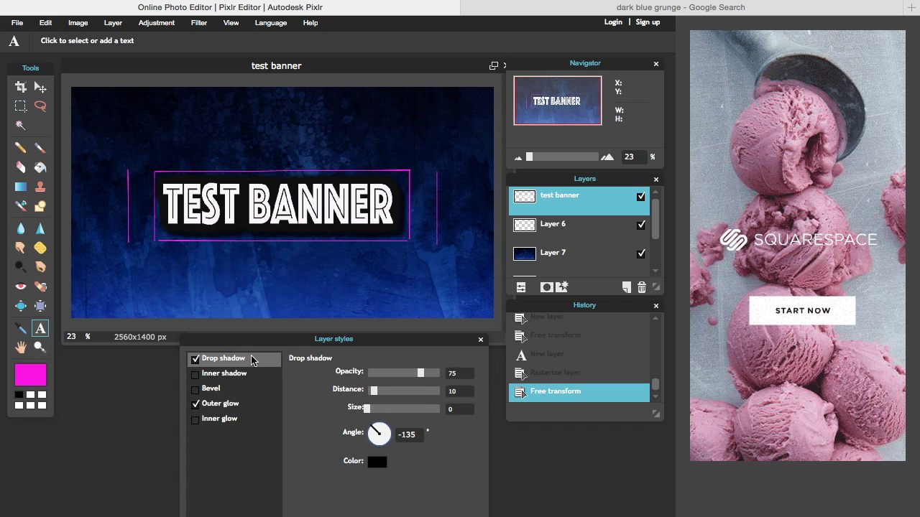
click(194, 361)
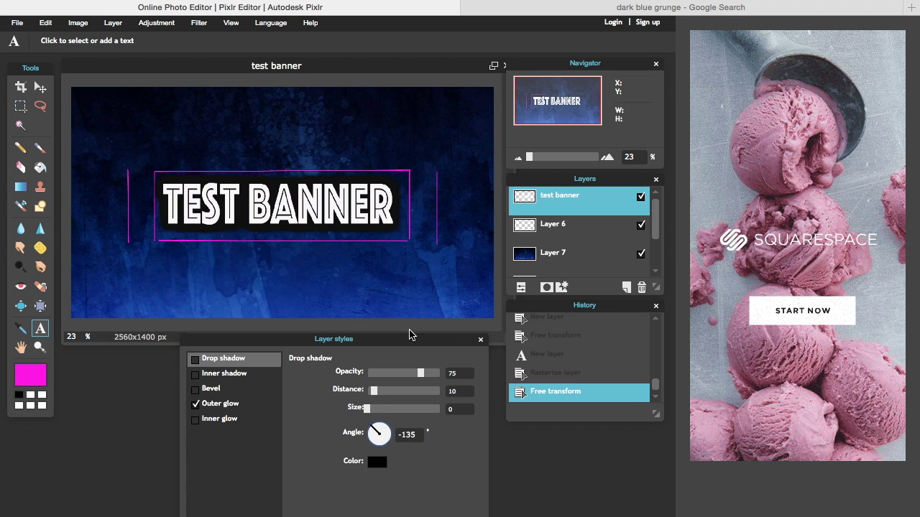
drag(414, 343, 410, 278)
click(454, 498)
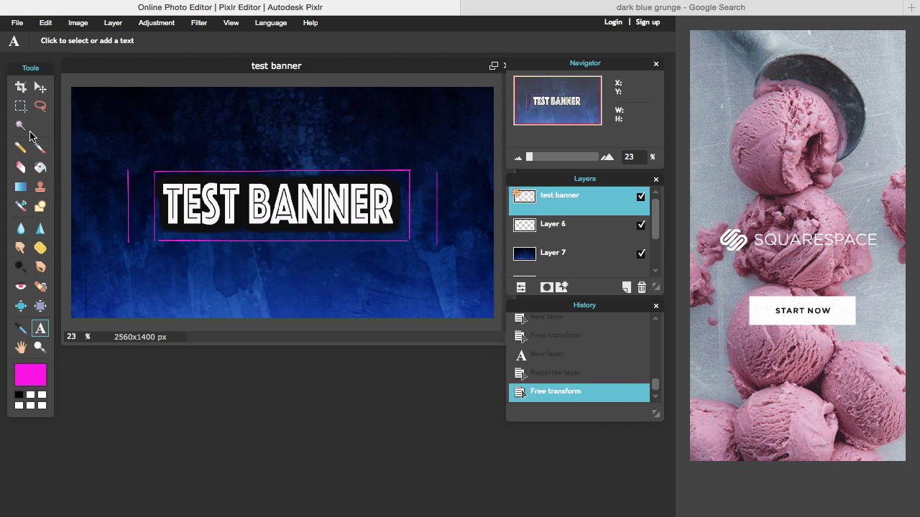
- Select the letters of the word TEST on the banner text layer with the Wand tool, adding each letter to the selection
click(21, 126)
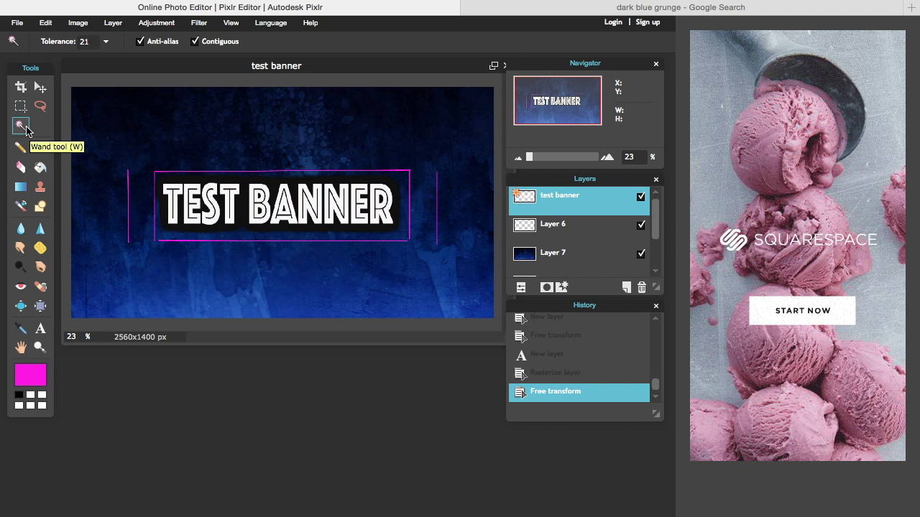
click(172, 209)
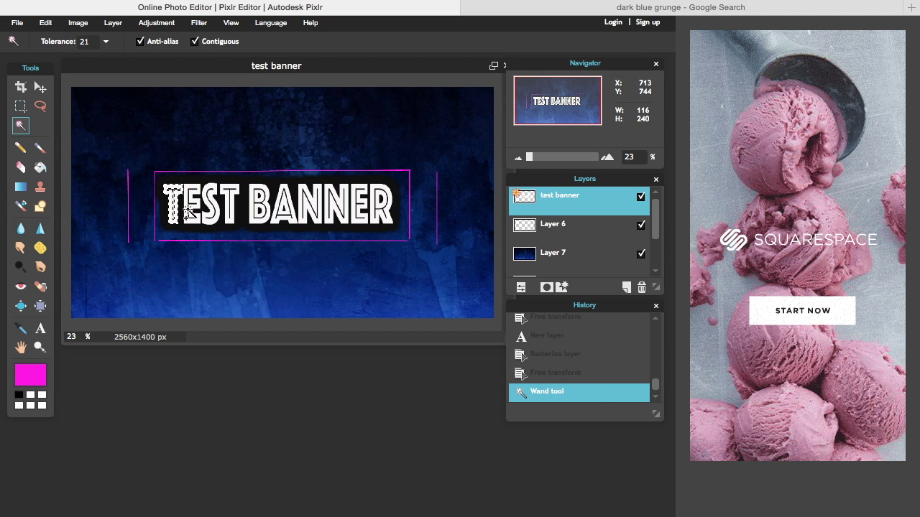
shift+click(189, 208)
shift+click(215, 212)
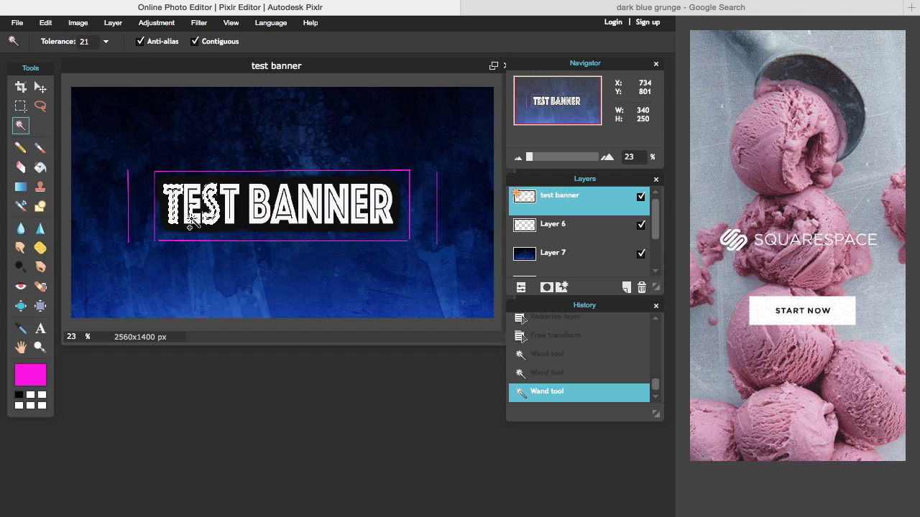
shift+click(191, 224)
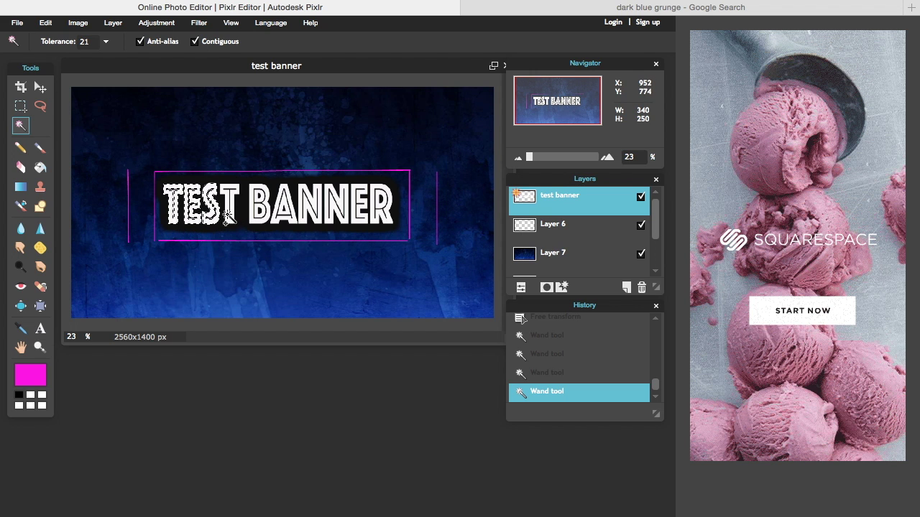
shift+click(232, 215)
shift+click(239, 214)
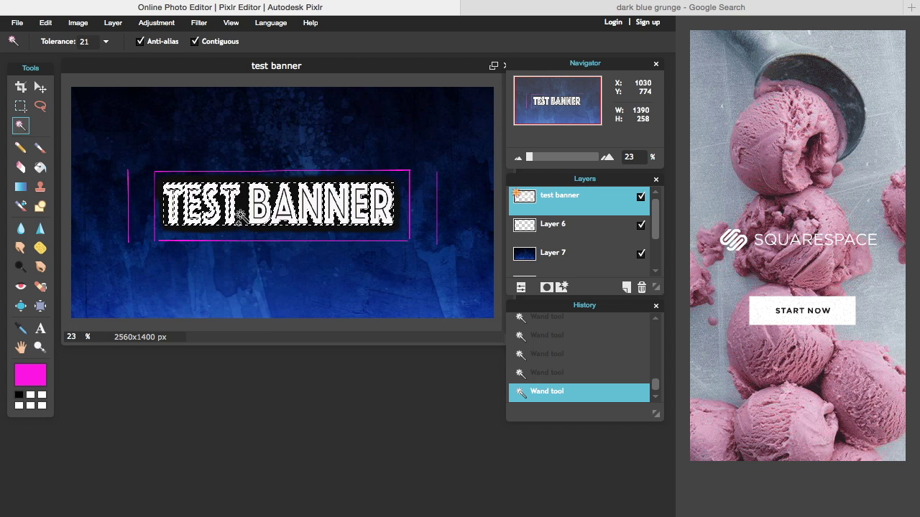
- Undo the last Wand selections back to only the first letter T
click(45, 23)
click(50, 33)
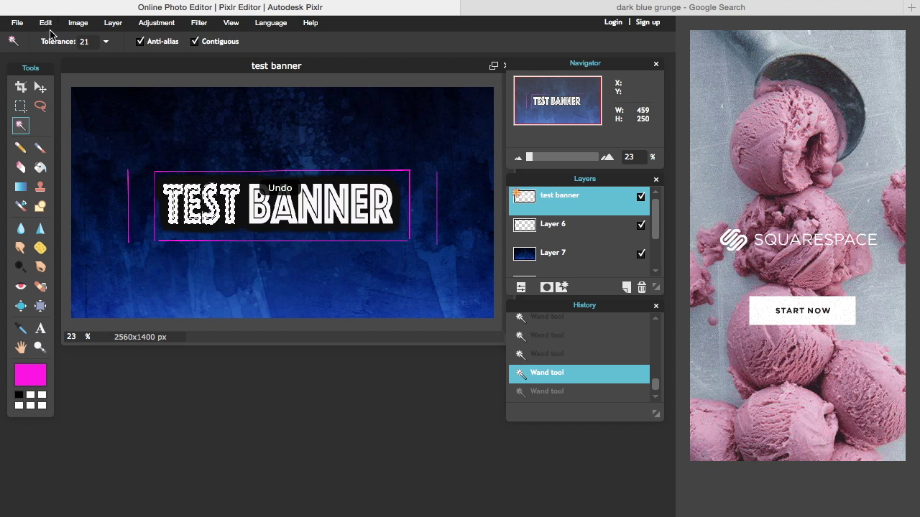
click(47, 23)
click(52, 34)
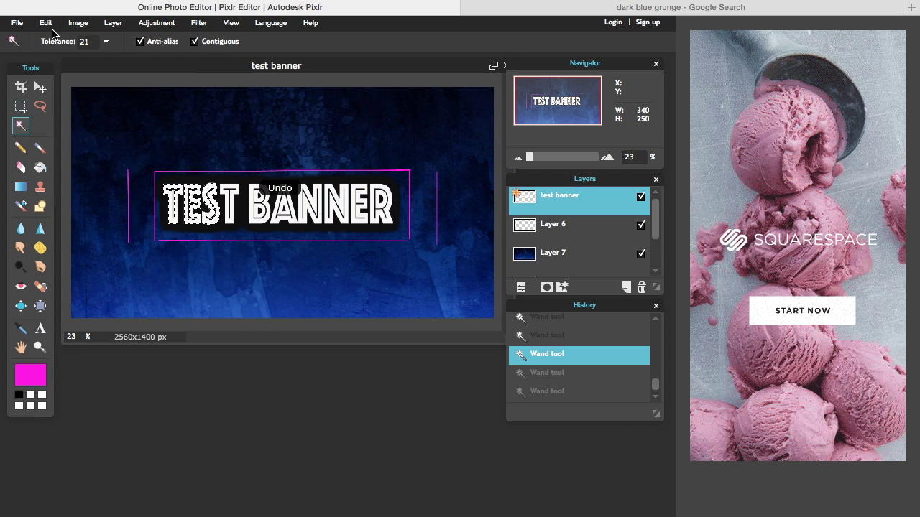
click(45, 23)
click(50, 34)
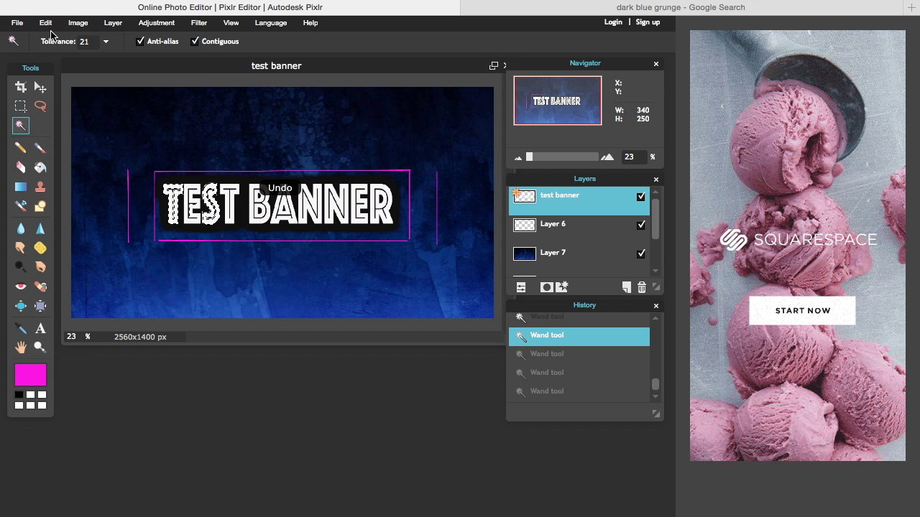
click(45, 22)
click(48, 39)
click(45, 23)
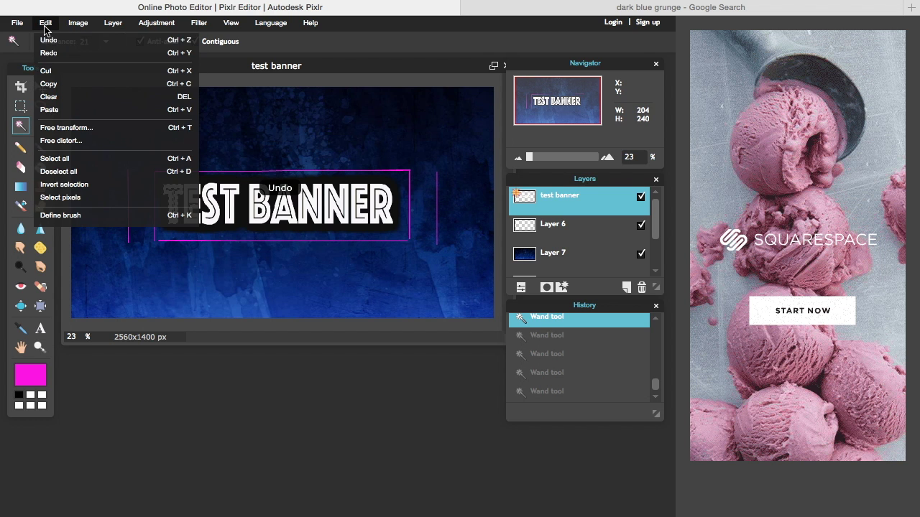
click(49, 39)
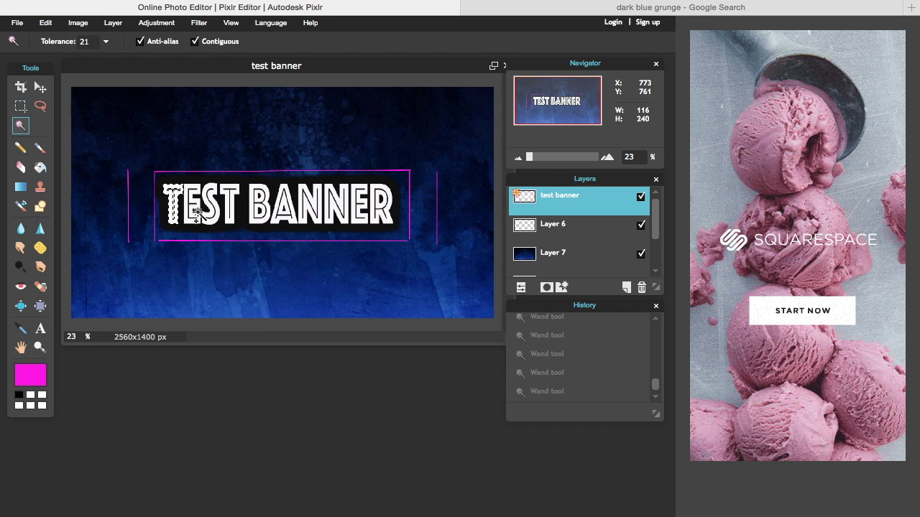
- Extend the Wand selection with the letters E, S, T, B and A, and try to add the first N of BANNER
shift+click(195, 209)
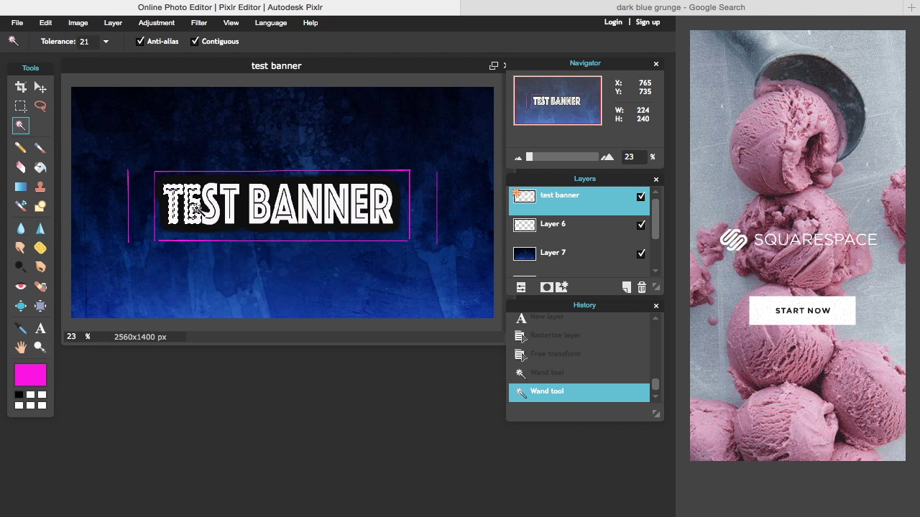
shift+click(210, 223)
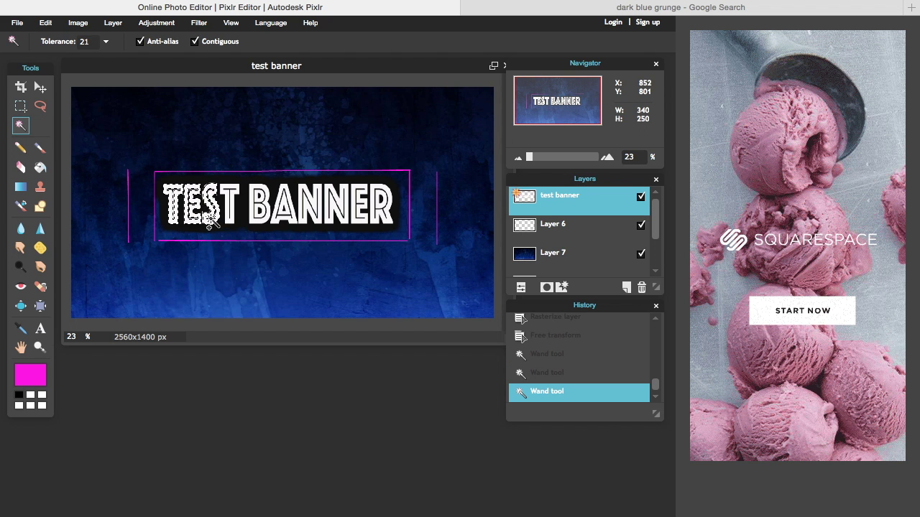
shift+click(232, 219)
shift+click(260, 220)
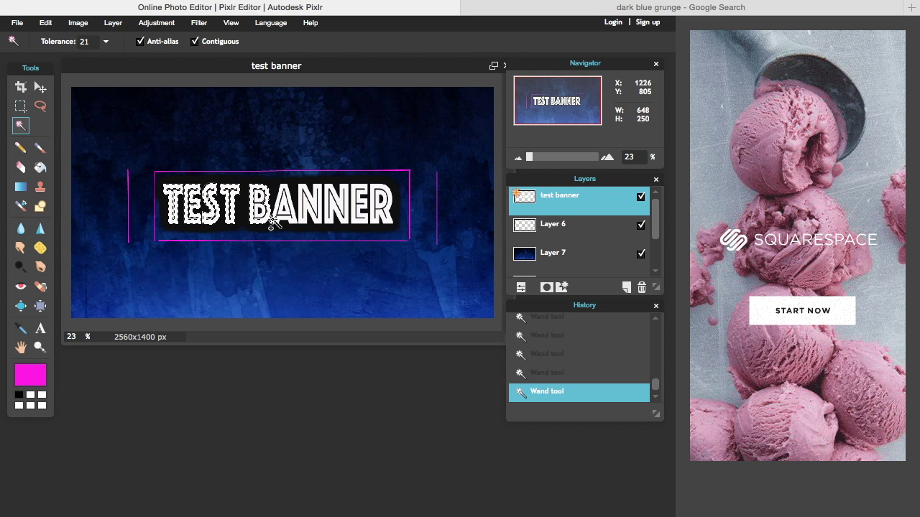
shift+click(277, 219)
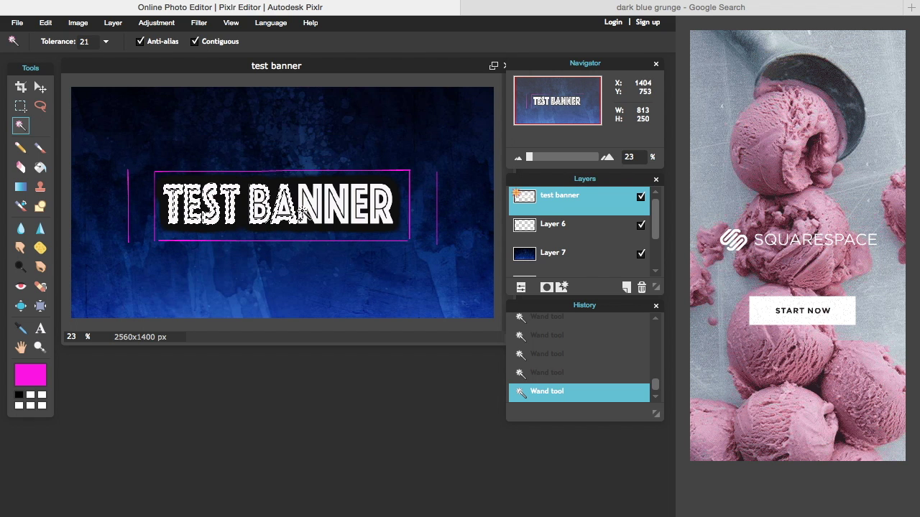
click(311, 219)
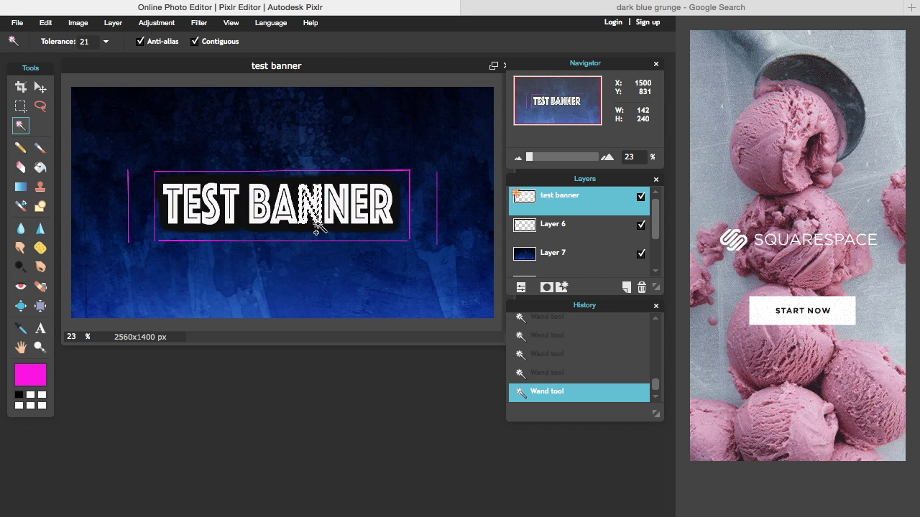
- Reselect all four letters of the word TEST with the Wand tool, adding them to one selection
shift+click(267, 218)
click(263, 217)
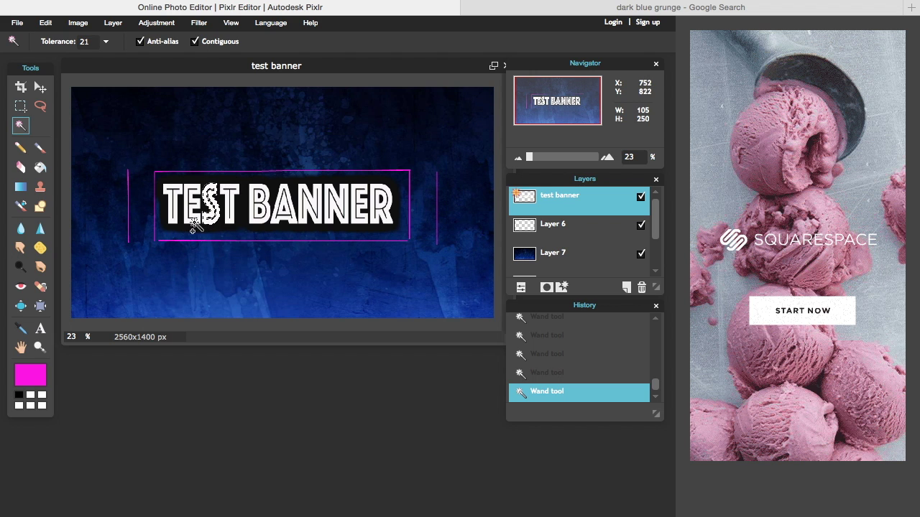
shift+click(194, 223)
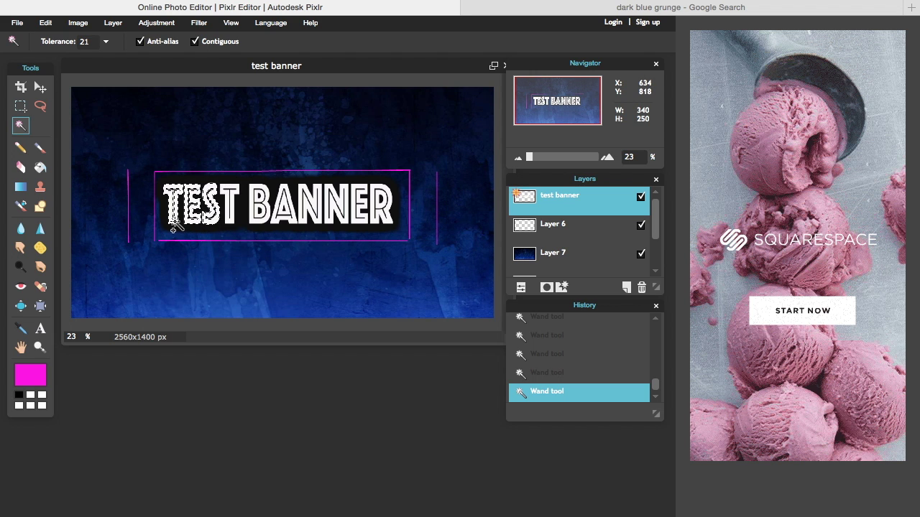
shift+click(232, 224)
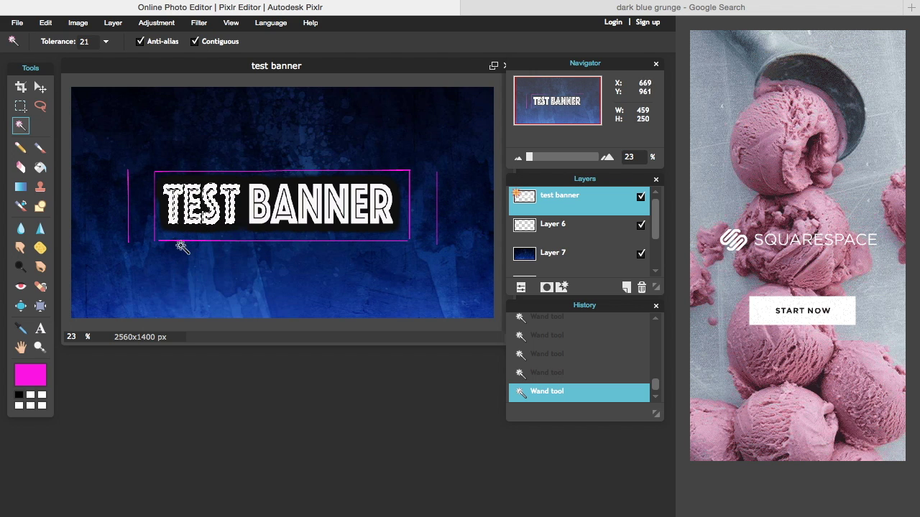
- Set the Gradient tool's start colour to pink ff0da2
click(21, 187)
click(196, 41)
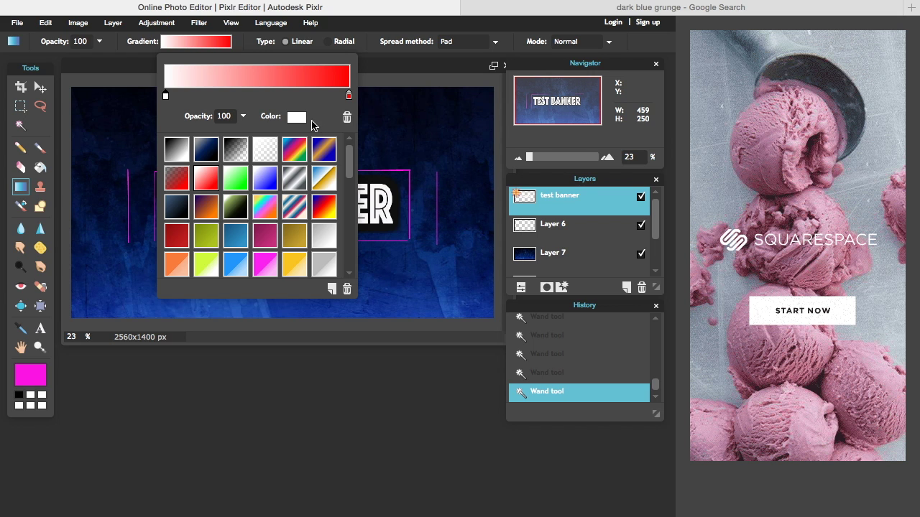
click(297, 117)
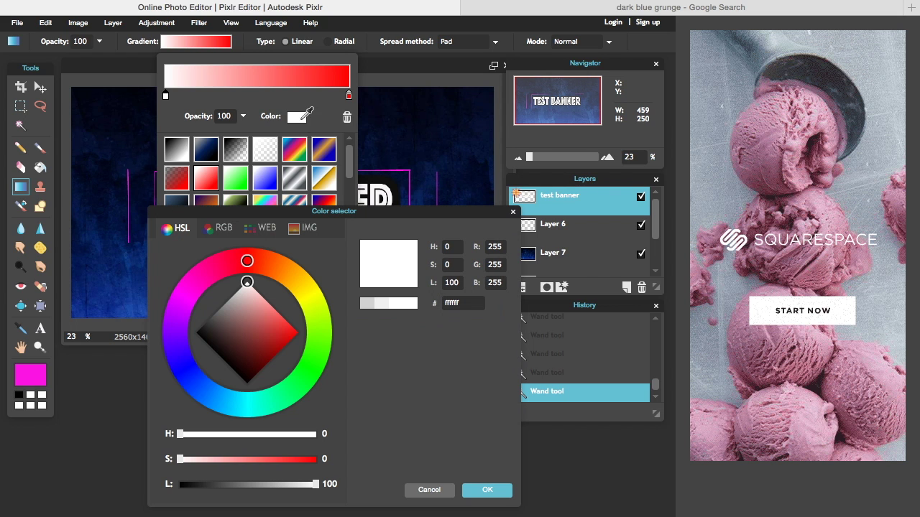
click(203, 275)
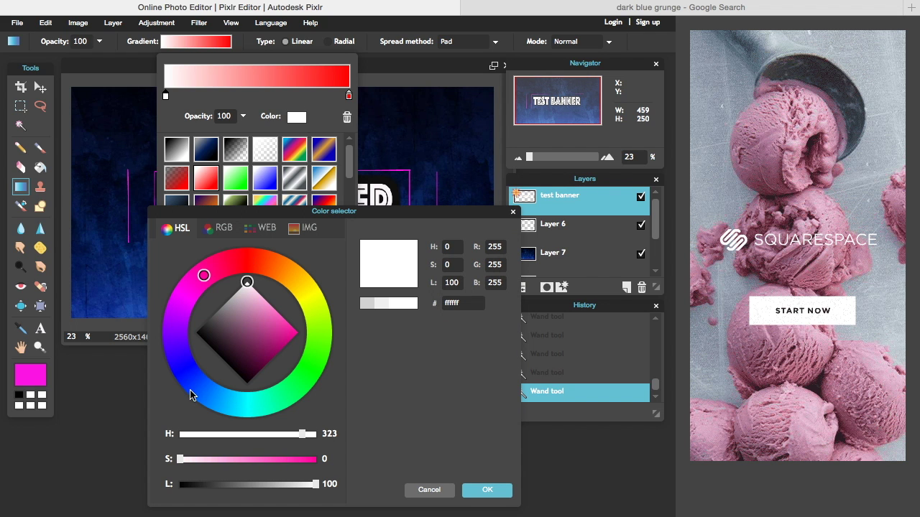
click(295, 331)
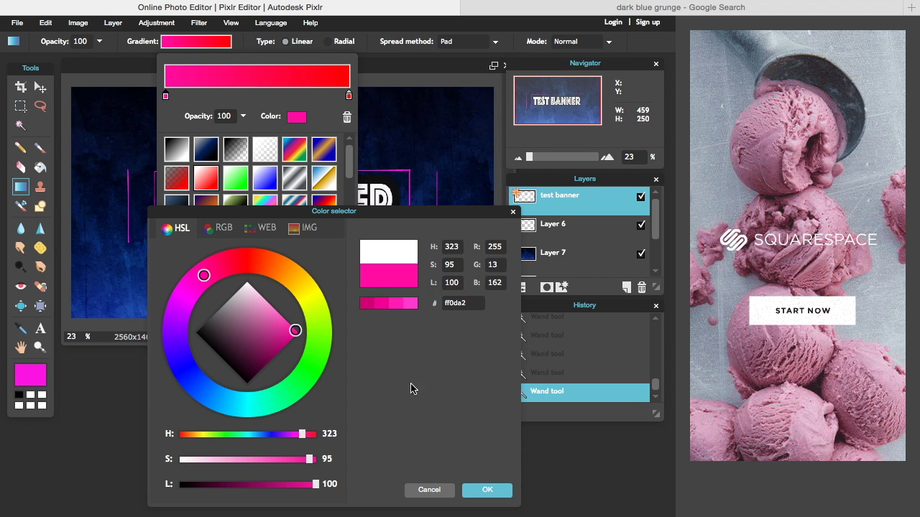
click(494, 490)
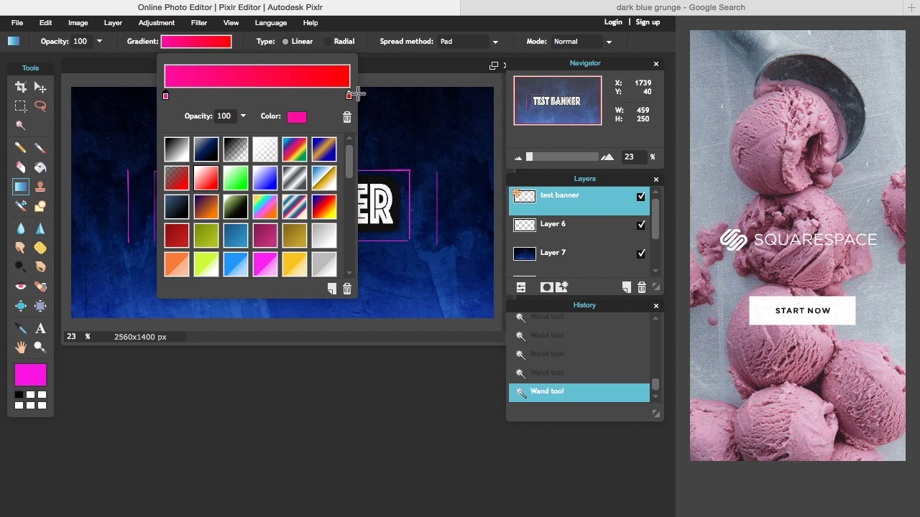
- Set the gradient's end colour to blue 0d00ff
click(349, 95)
click(296, 117)
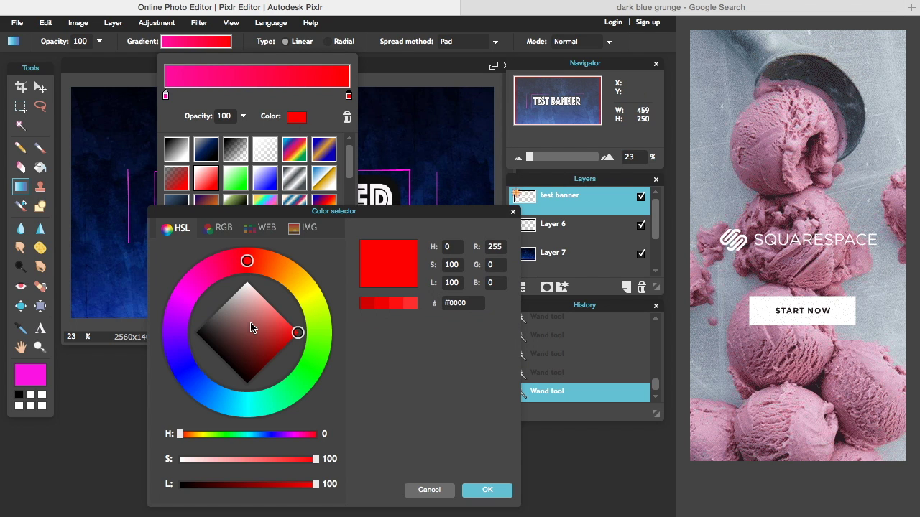
click(185, 369)
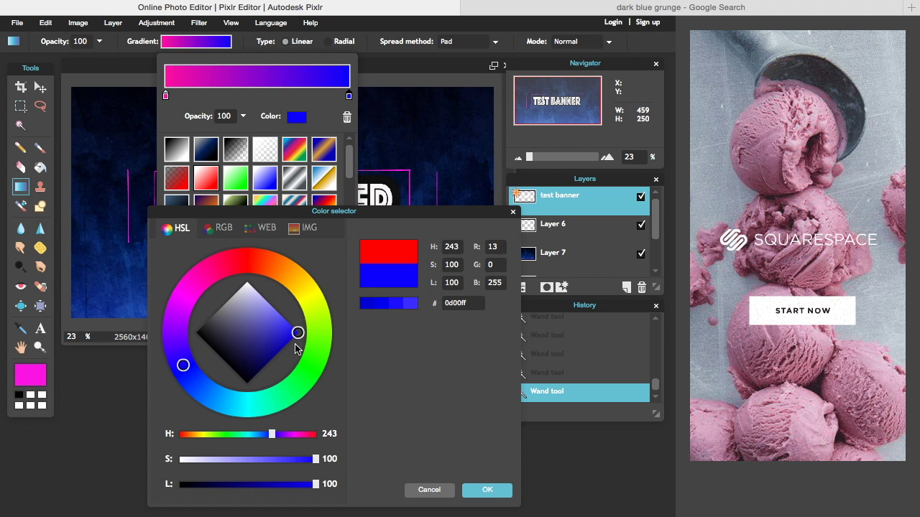
click(503, 490)
drag(348, 96, 425, 137)
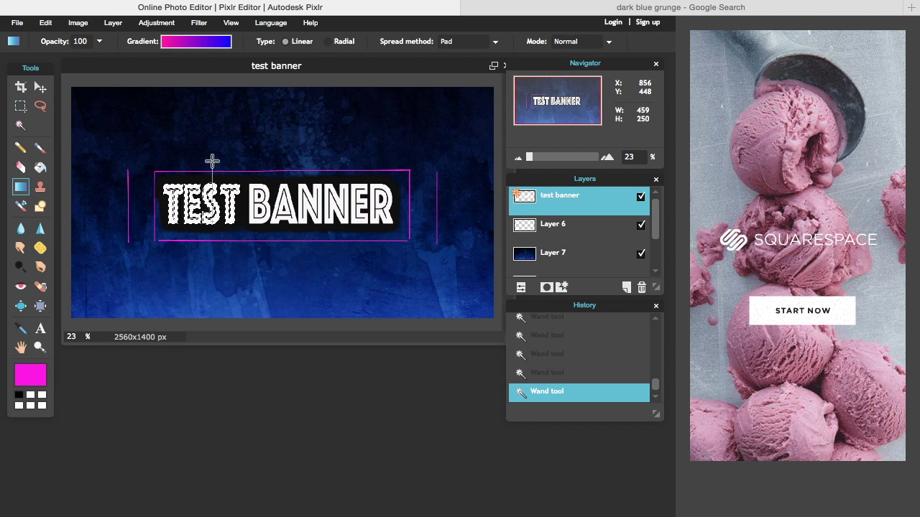
- Fill the selected TEST letters with the pink-to-blue gradient running vertically from below the word to above it, and clear the selection
drag(212, 158, 227, 216)
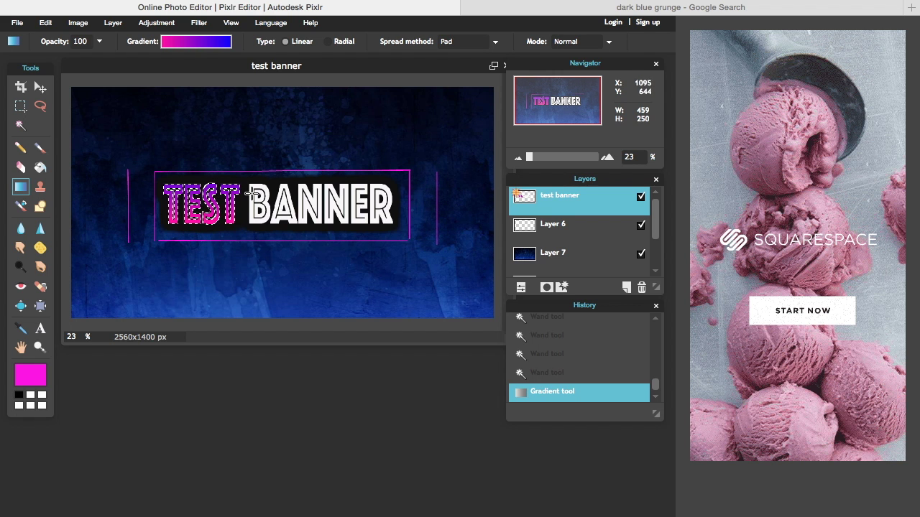
drag(227, 268, 226, 171)
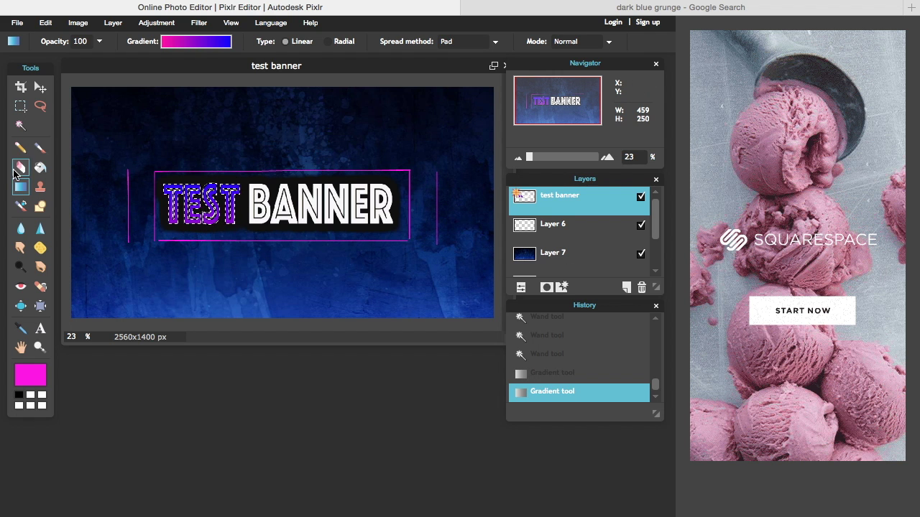
click(17, 127)
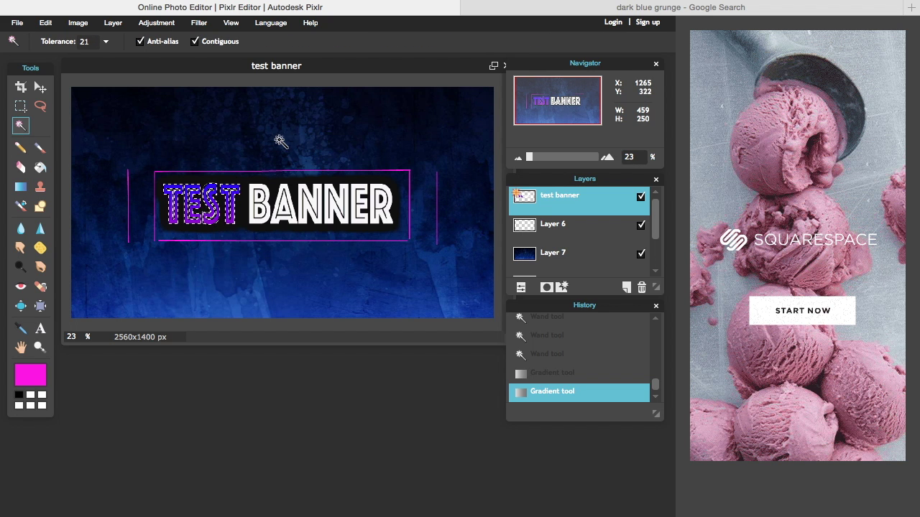
click(317, 120)
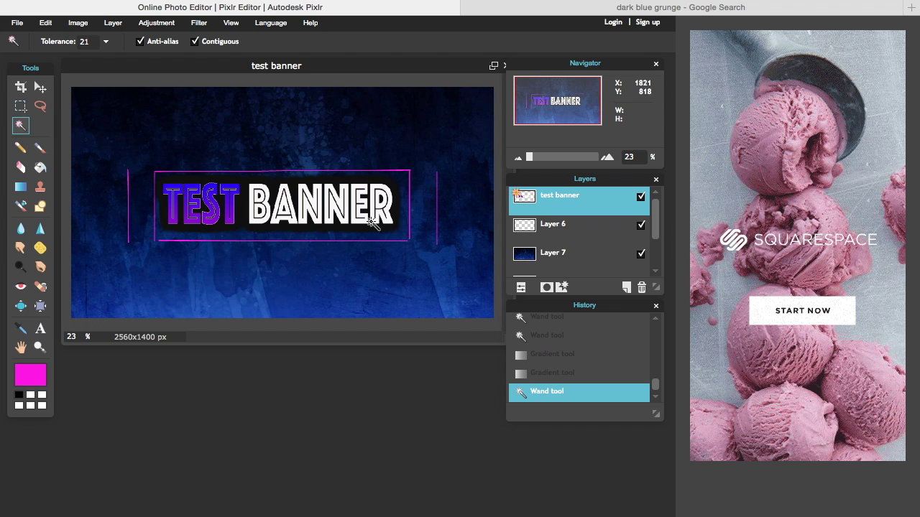
- Move the title text layer slightly right to centre it between the magenta guides
click(40, 87)
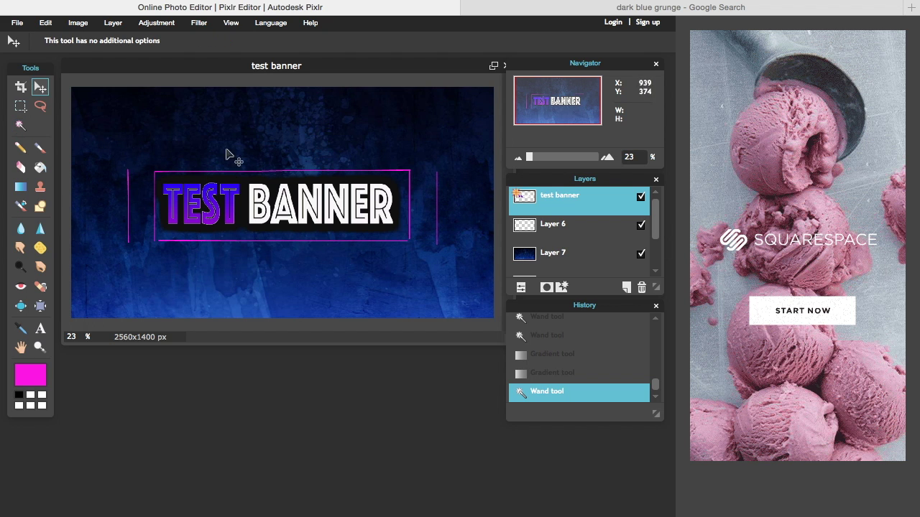
drag(265, 182, 267, 183)
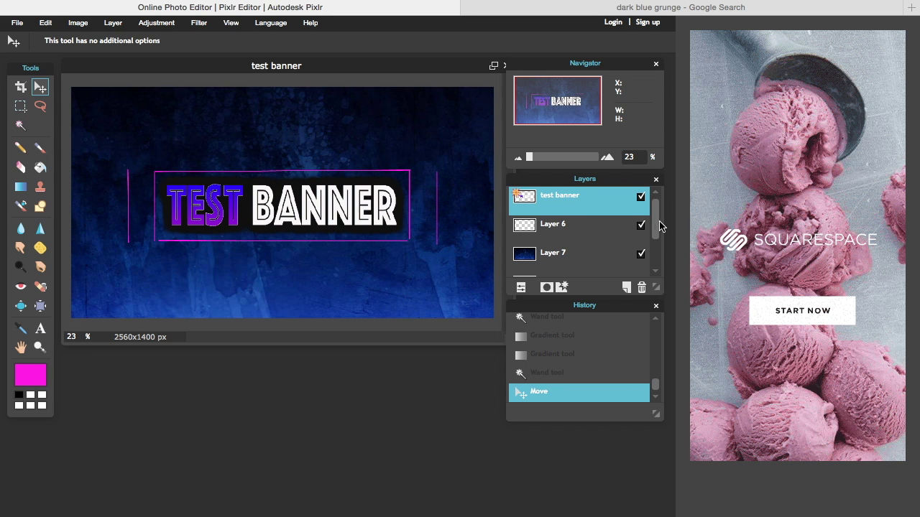
- Delete Layer 3 and the magenta guide layer, Layer 6, from the banner
scroll(656, 258, down, 1)
click(585, 262)
right_click(585, 262)
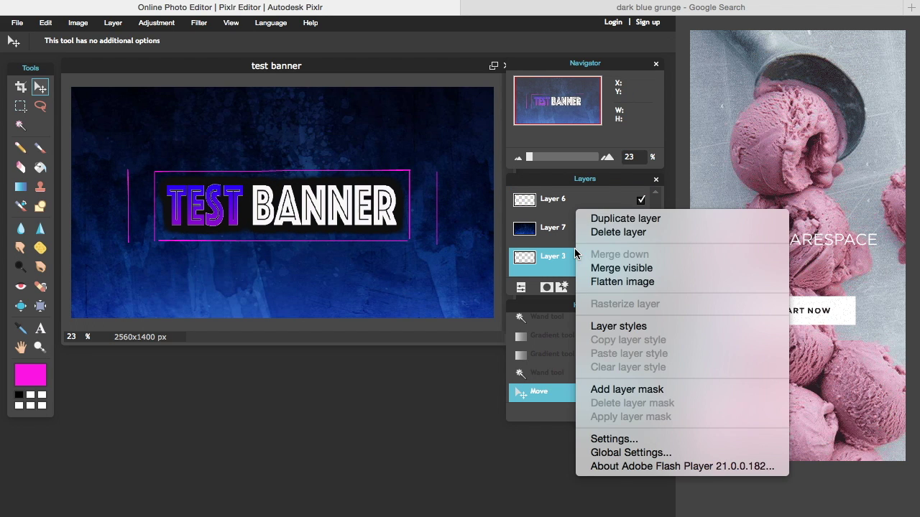
click(601, 234)
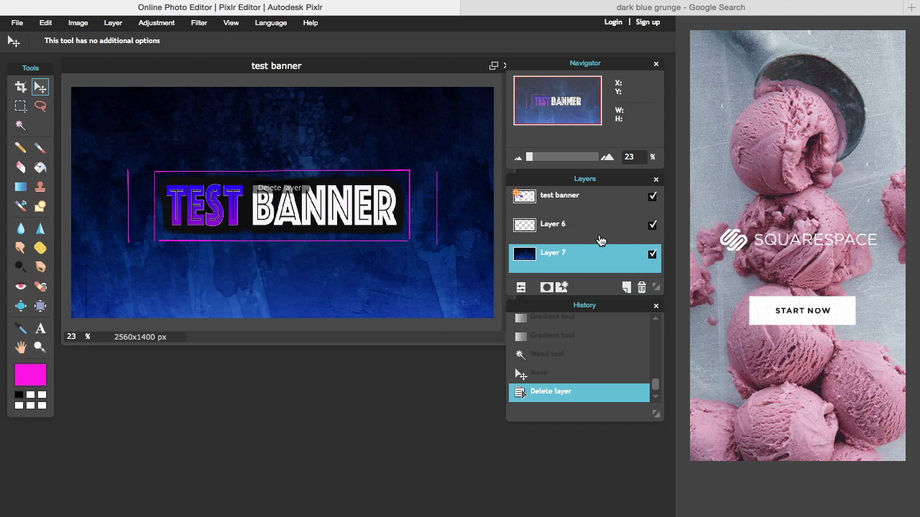
click(585, 218)
right_click(585, 219)
click(595, 232)
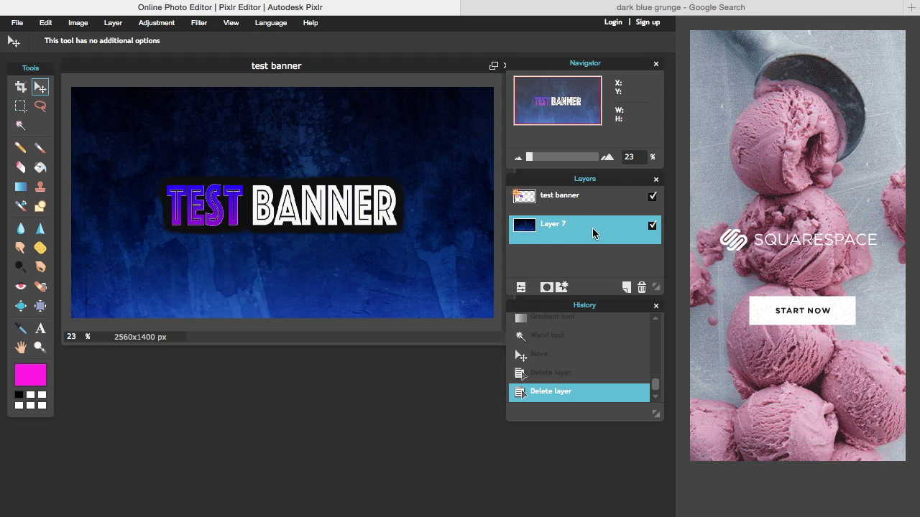
- Save the banner to the computer as a full-quality PNG named "test banner .png" in the Backgrounds folder
click(15, 22)
click(63, 97)
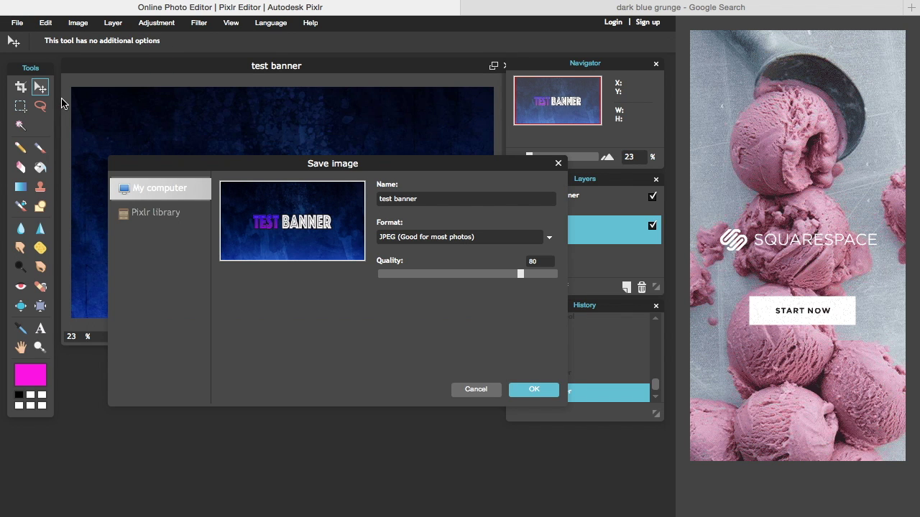
click(462, 236)
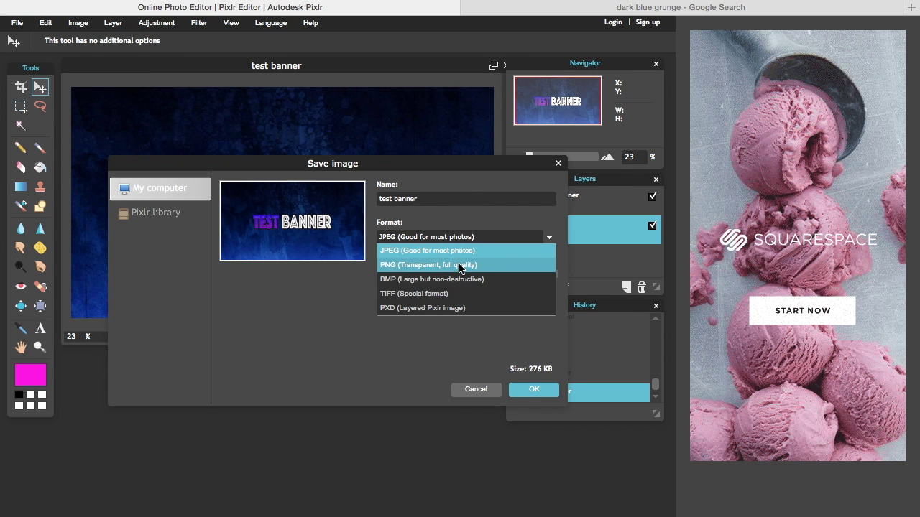
click(462, 263)
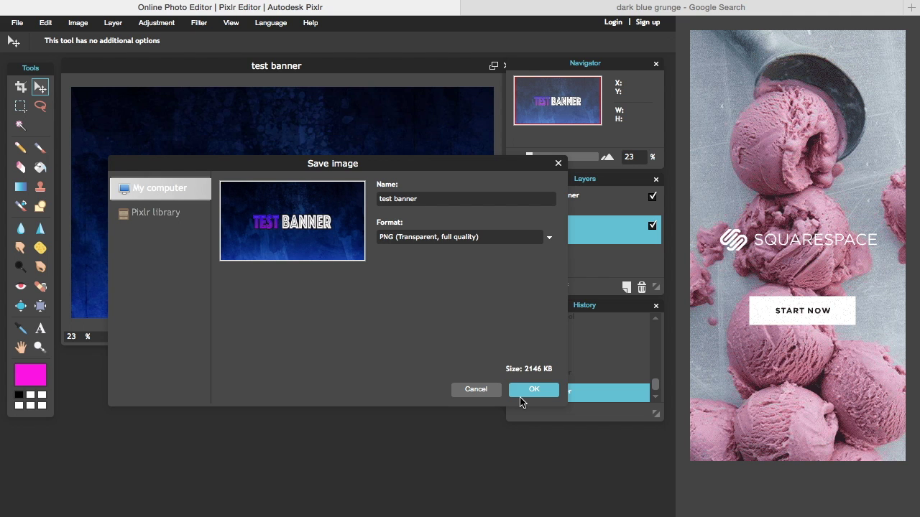
click(532, 390)
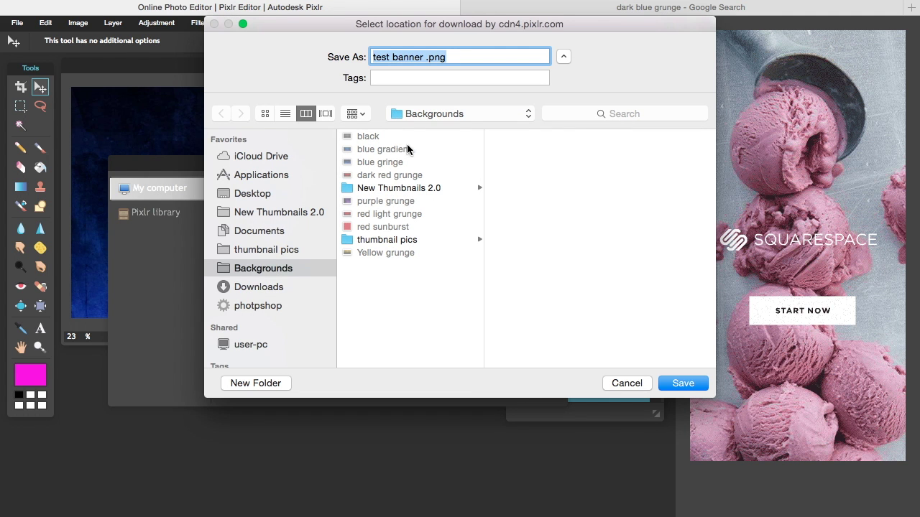
click(680, 383)
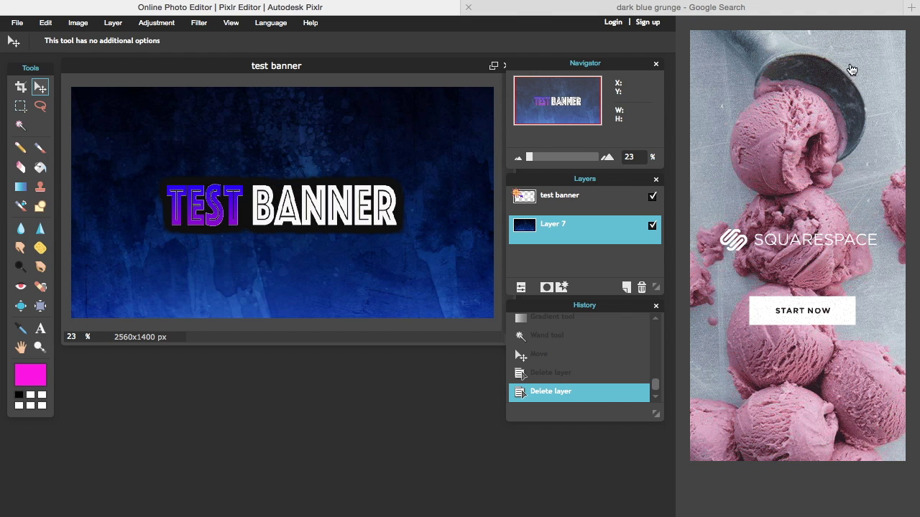
- Open Google in a new browser tab, search for youtube and go to the YouTube site
click(914, 7)
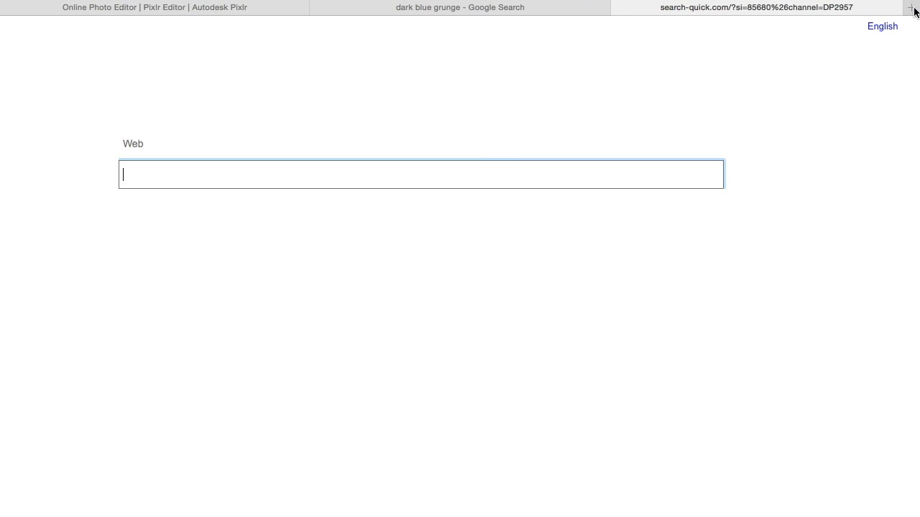
text(google)
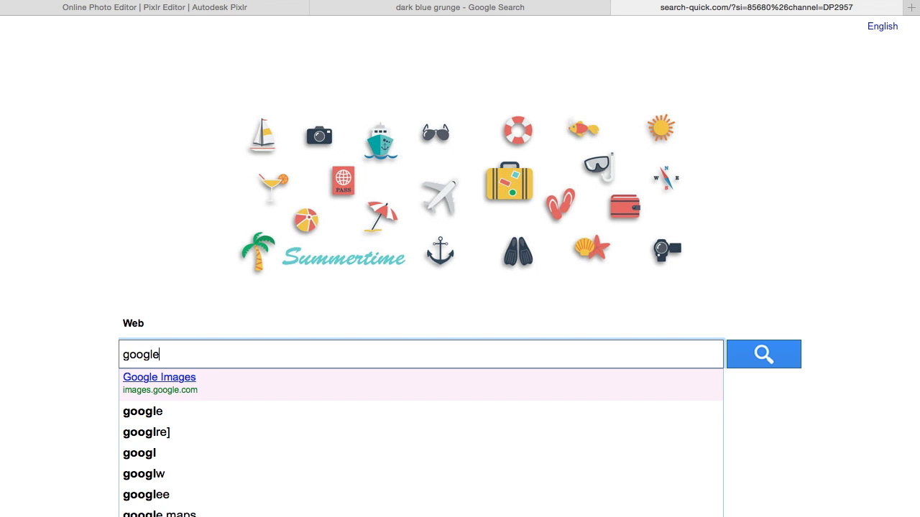
key(Return)
click(101, 160)
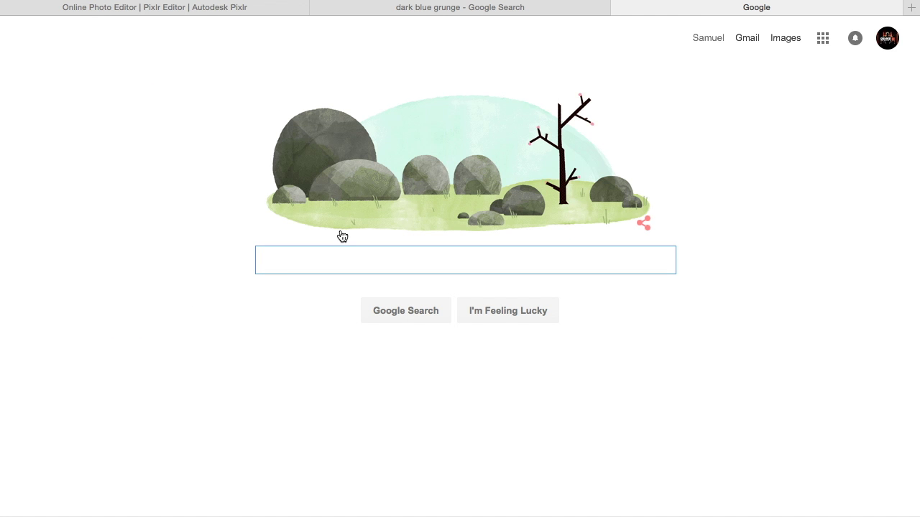
text(youtube)
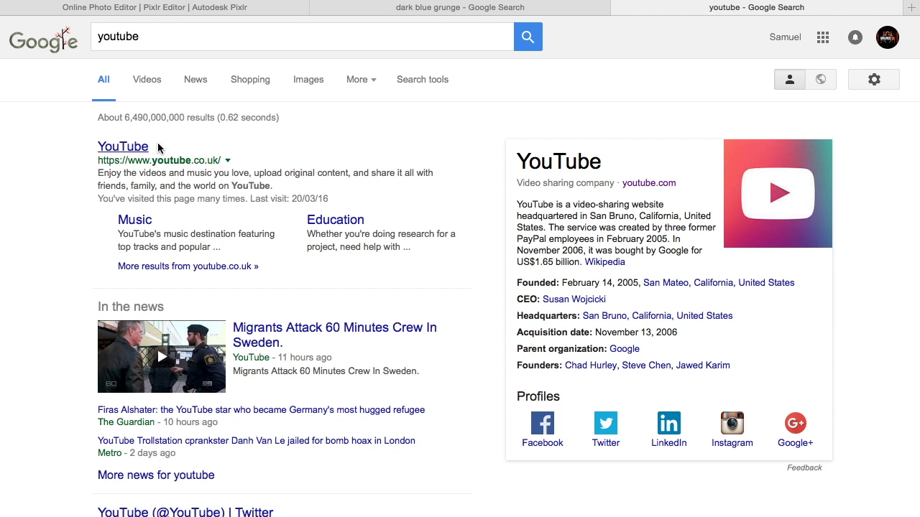
click(158, 147)
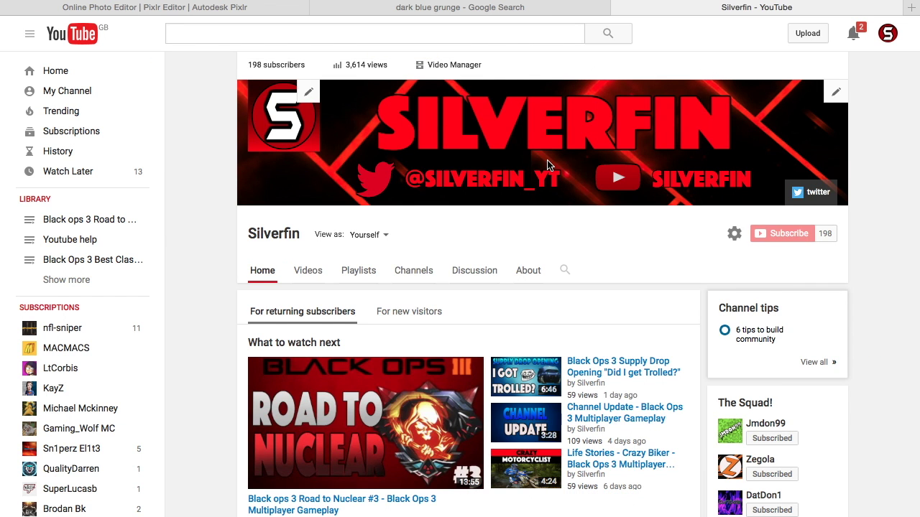
- Edit the channel art of the Silverfin channel and upload "test banner .png" from the Backgrounds folder
click(836, 94)
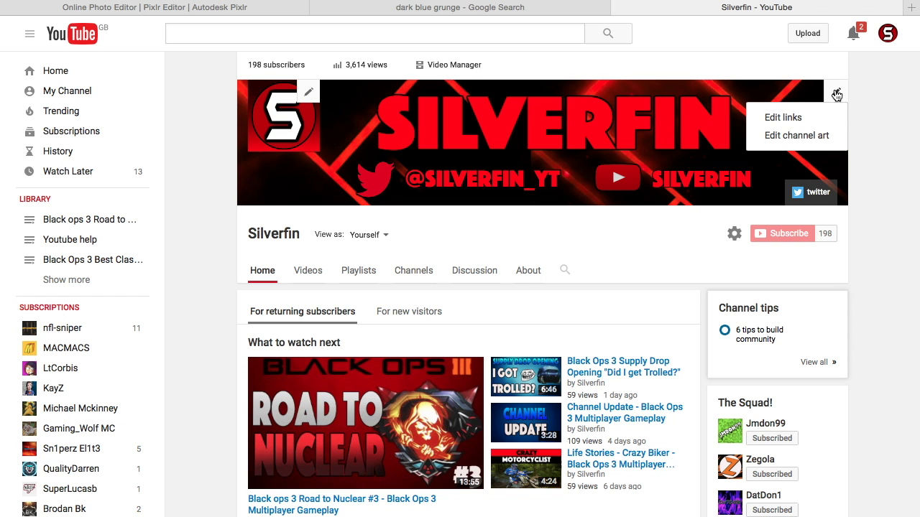
click(814, 134)
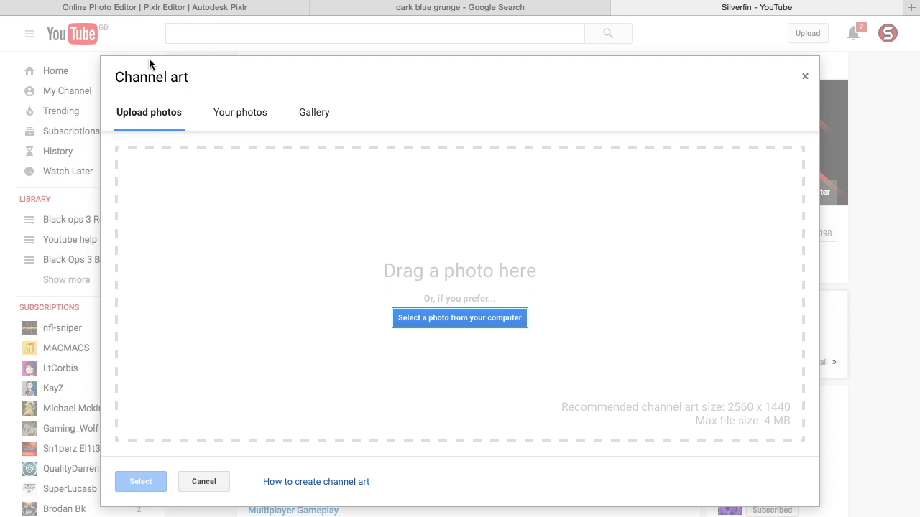
click(423, 321)
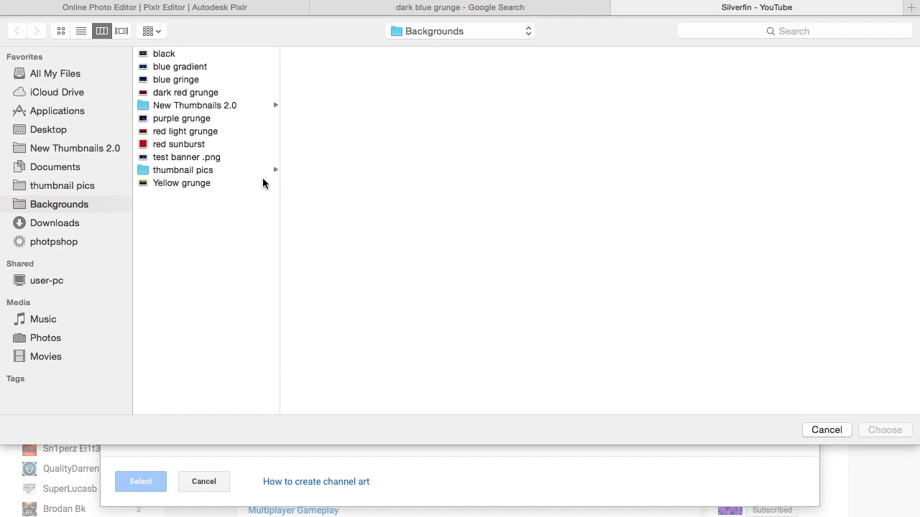
click(223, 156)
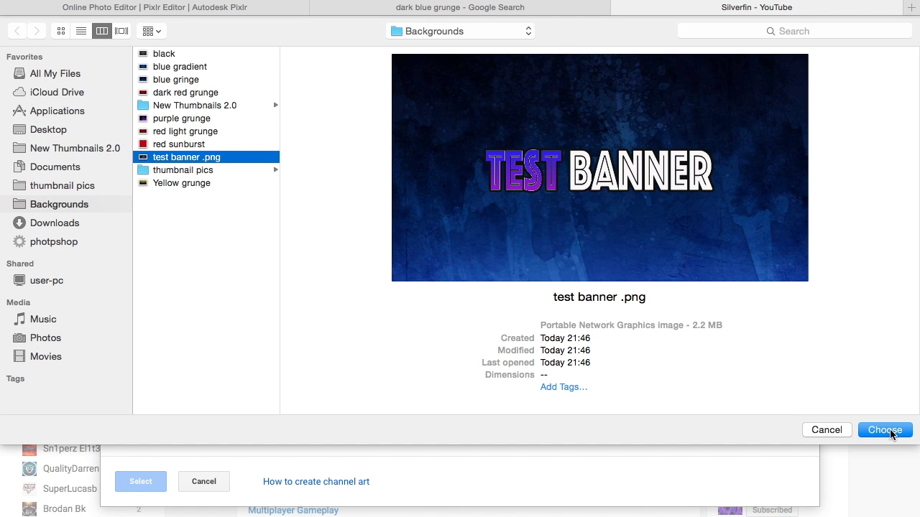
click(203, 182)
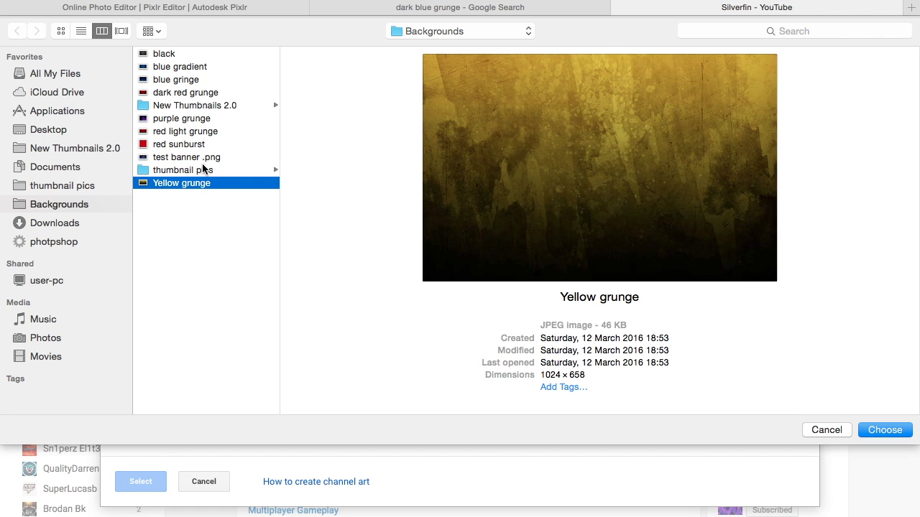
click(201, 158)
click(884, 429)
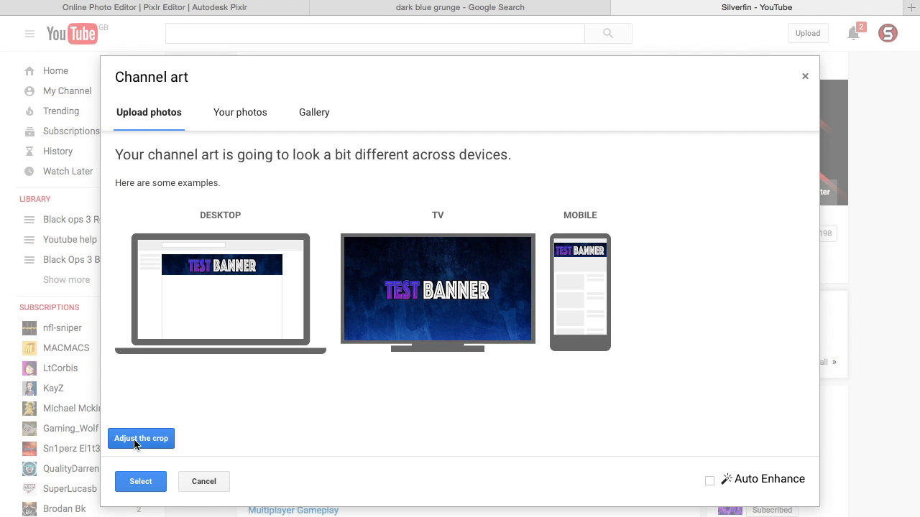
- Shift the crop region slightly right to centre it on the TEST BANNER title, and apply the image as channel art
click(138, 444)
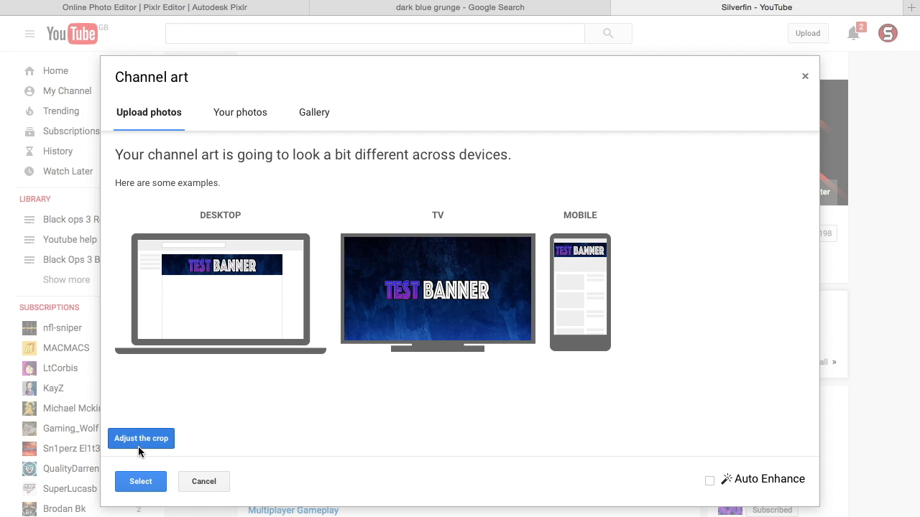
mouse_move(250, 186)
mouse_down()
mouse_move(289, 216)
mouse_move(282, 221)
mouse_move(251, 186)
mouse_up()
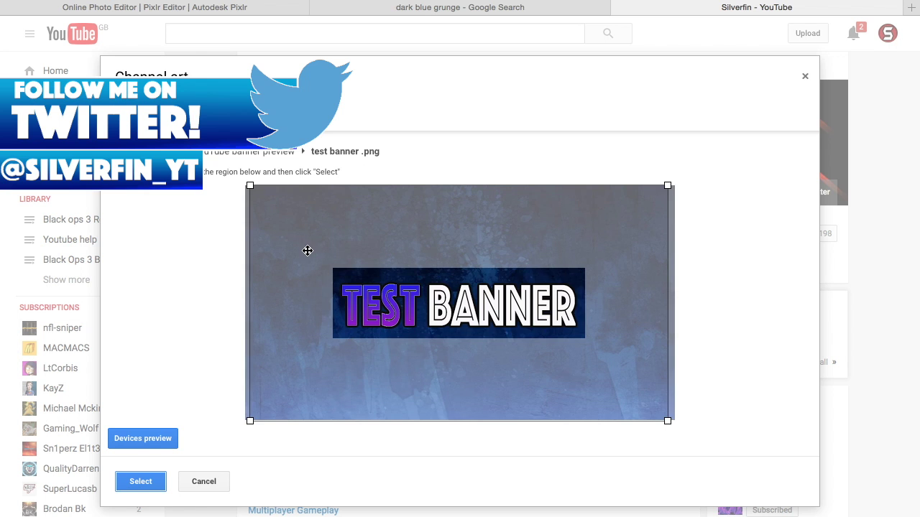
drag(308, 250, 281, 254)
drag(366, 354, 363, 378)
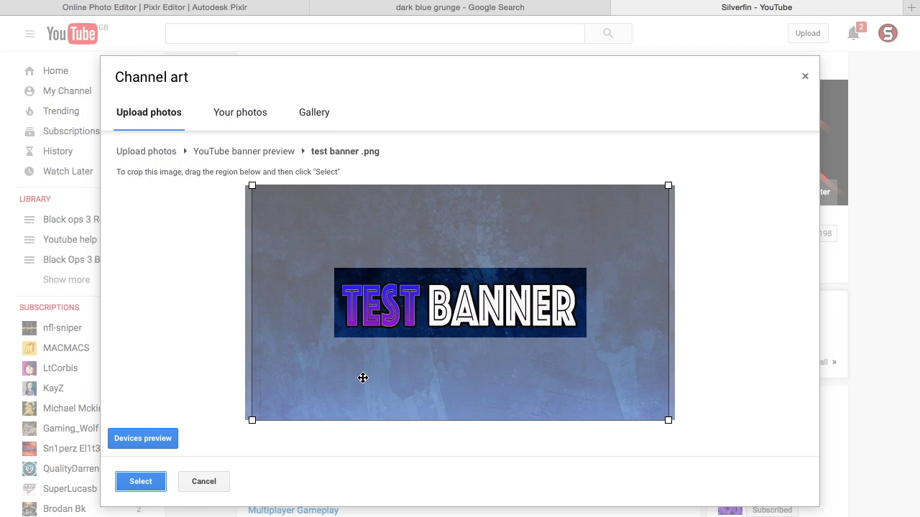
click(148, 438)
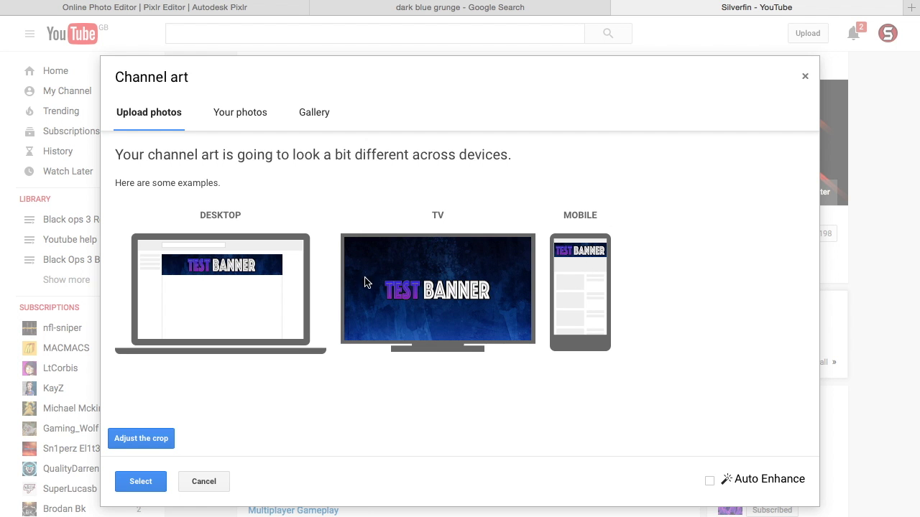
click(156, 487)
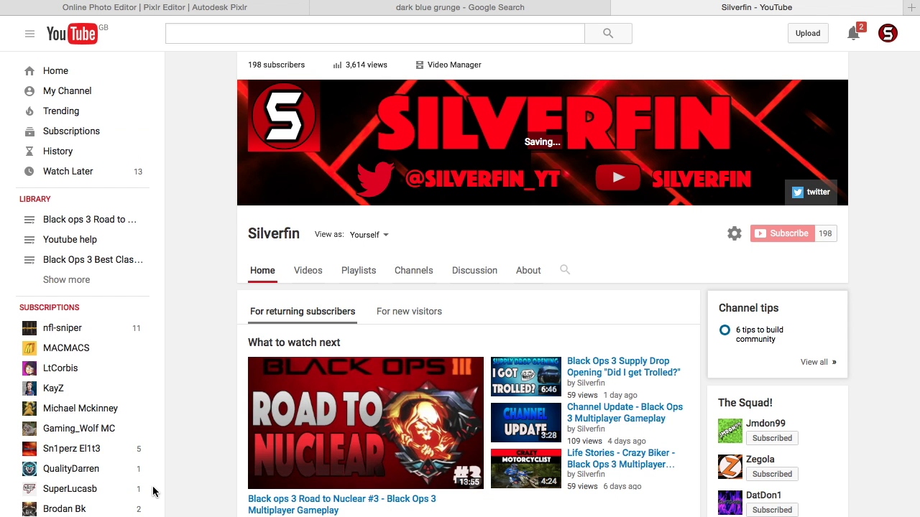